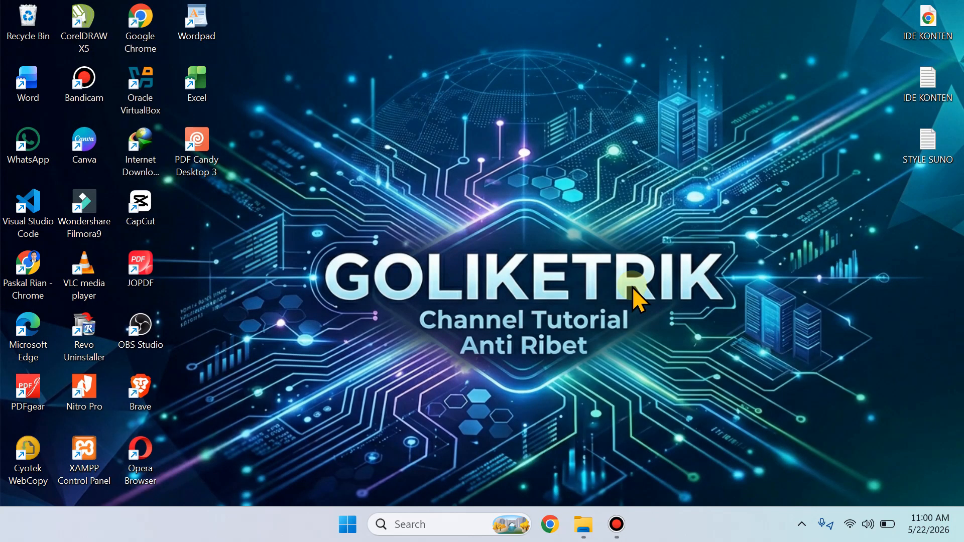
Step: Open Google Chrome from the desktop
{"action": "double_click", "coordinate": [138, 30]}
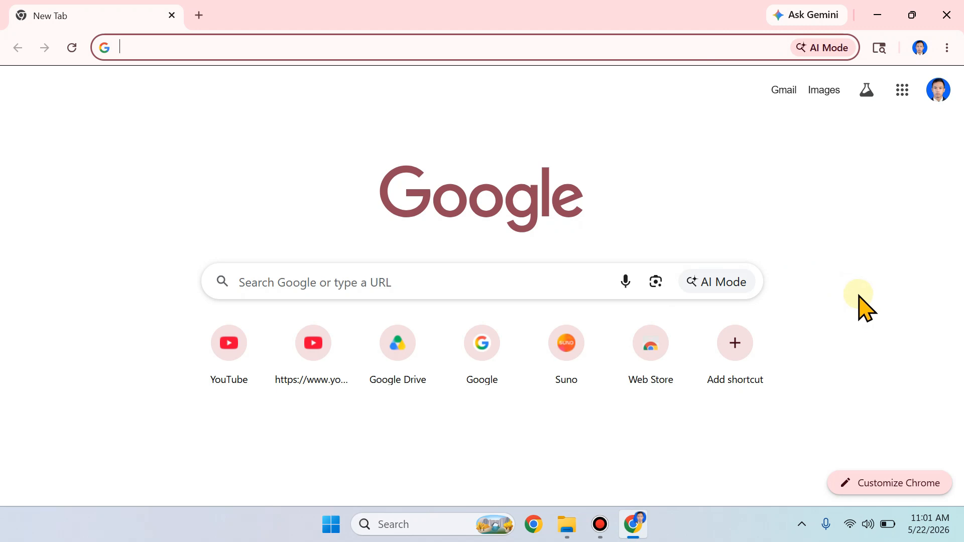
{"action": "left_click", "coordinate": [903, 102]}
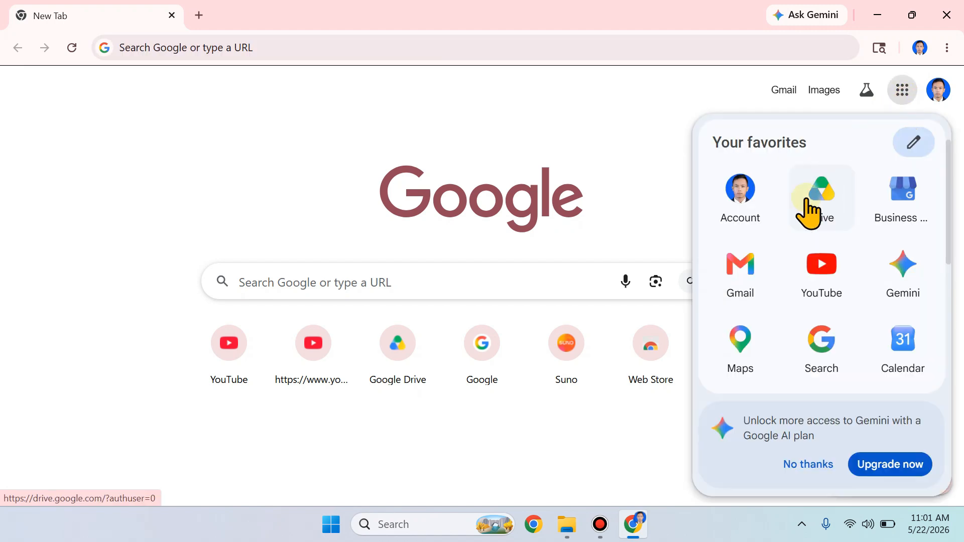
{"action": "left_click", "coordinate": [904, 101]}
{"action": "left_click", "coordinate": [903, 100]}
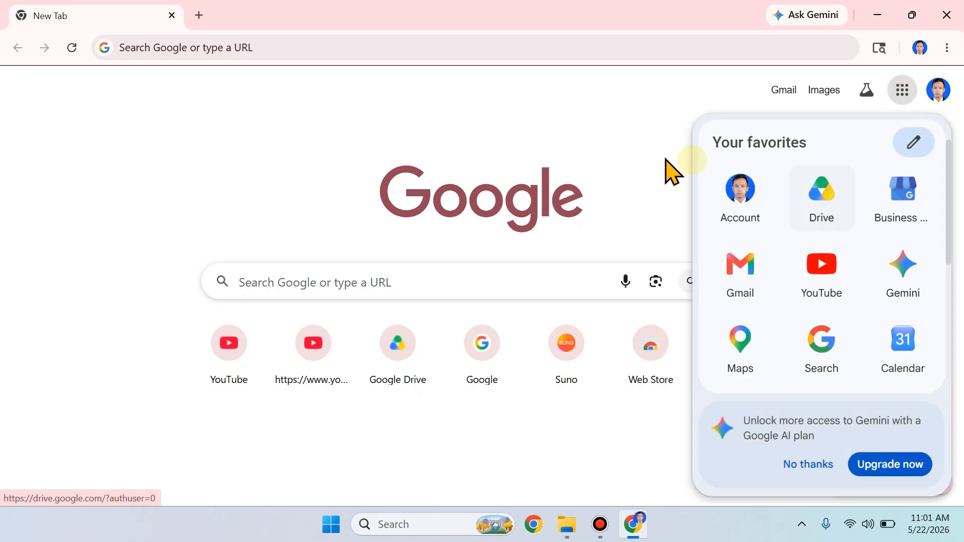
{"action": "left_click", "coordinate": [556, 161]}
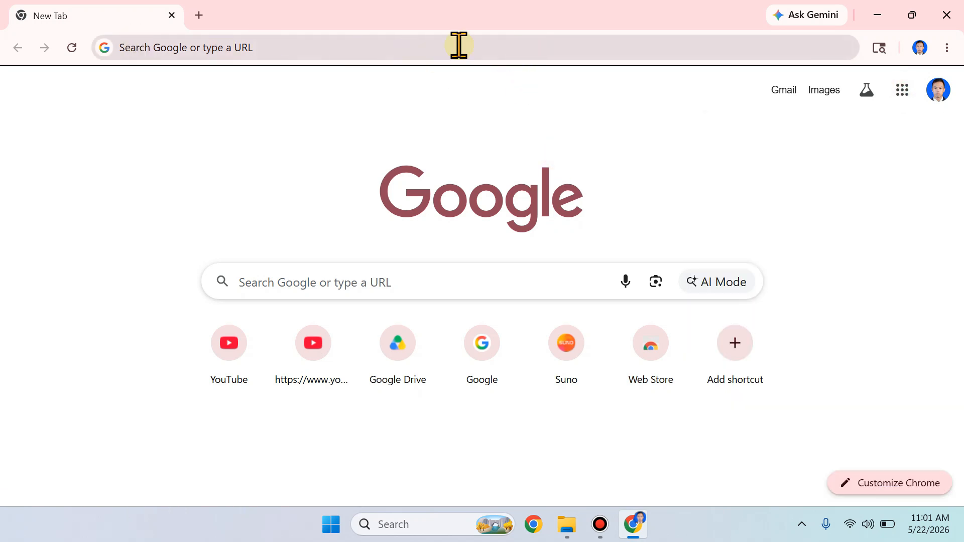
Step: Go to drive.google.com in the browser
{"action": "left_click", "coordinate": [432, 50]}
{"action": "type", "text": "DRI"}
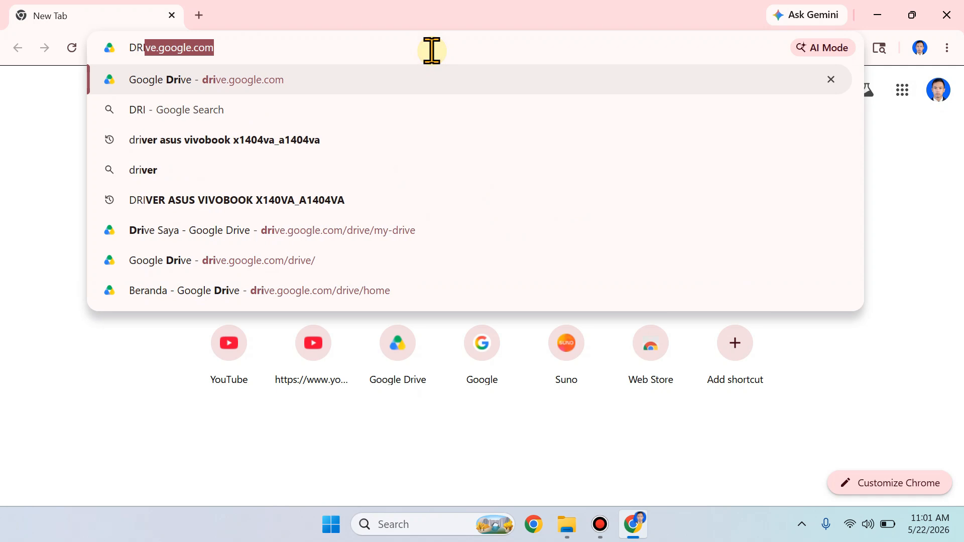
{"action": "type", "text": "VE.GOOG"}
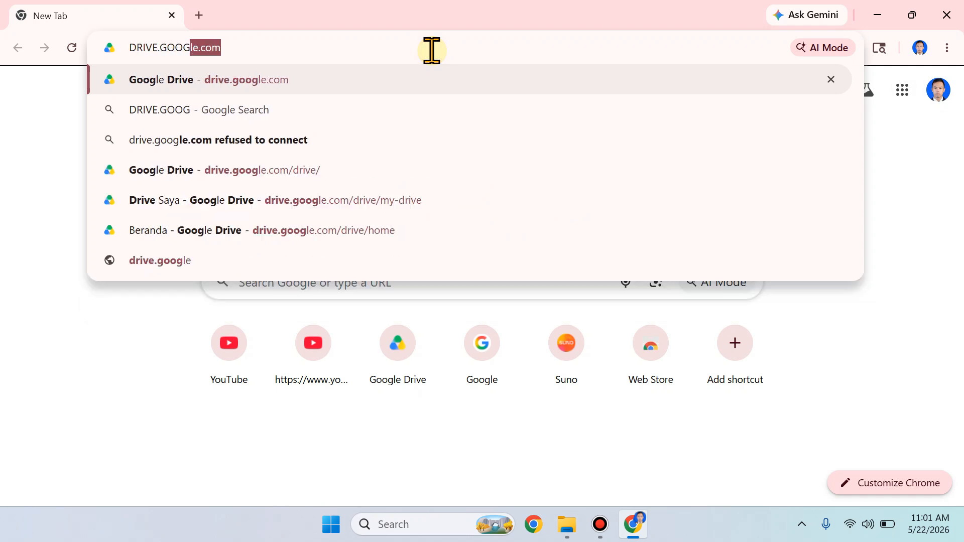
{"action": "type", "text": "LE.COM"}
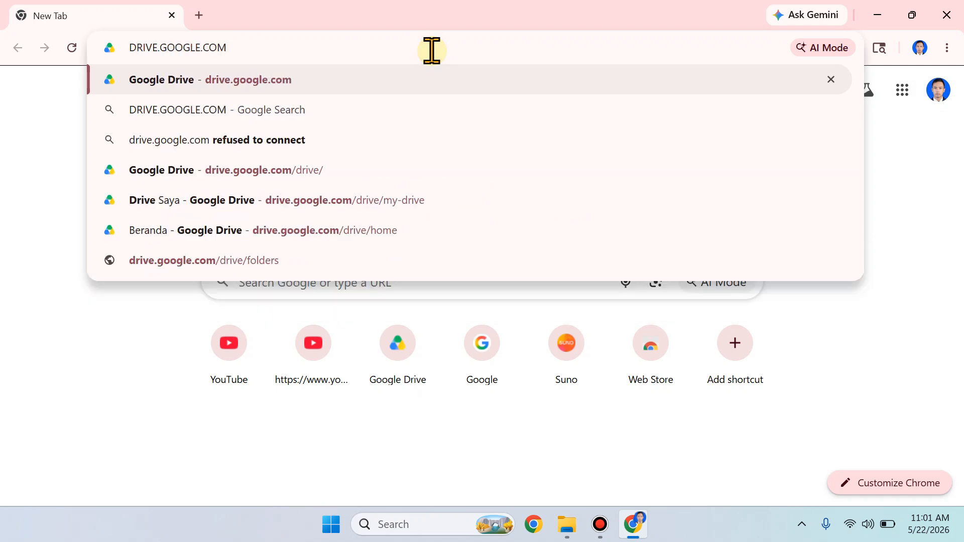
{"action": "key", "text": "Return"}
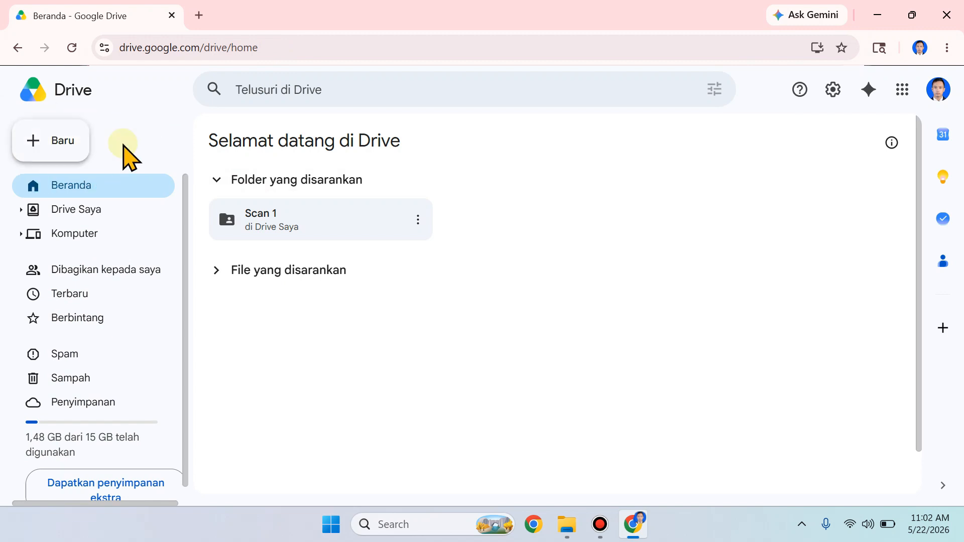
Step: Create a new Drive folder named "PENDAFTARAN PESERTA LOMBA"
{"action": "left_click", "coordinate": [50, 142]}
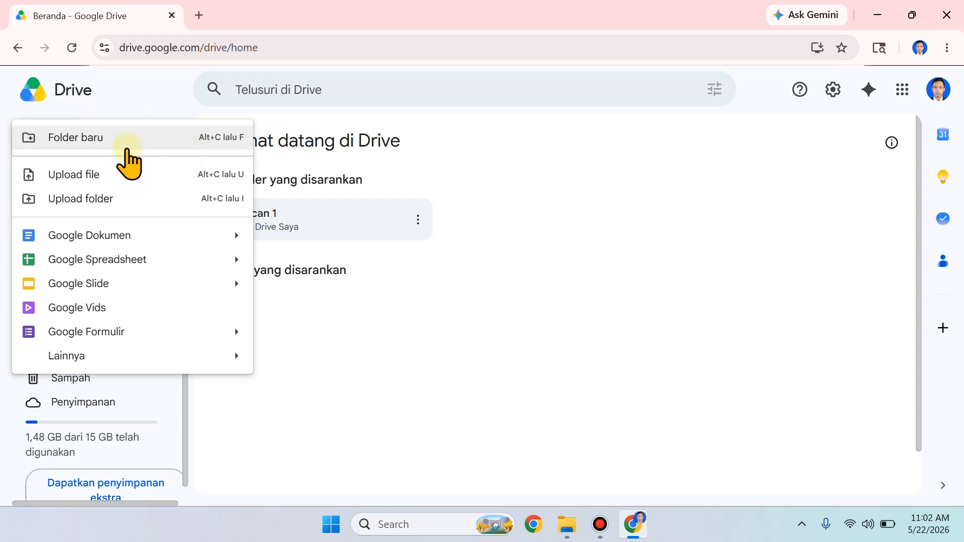
{"action": "left_click", "coordinate": [150, 143]}
{"action": "key", "text": "BackSpace"}
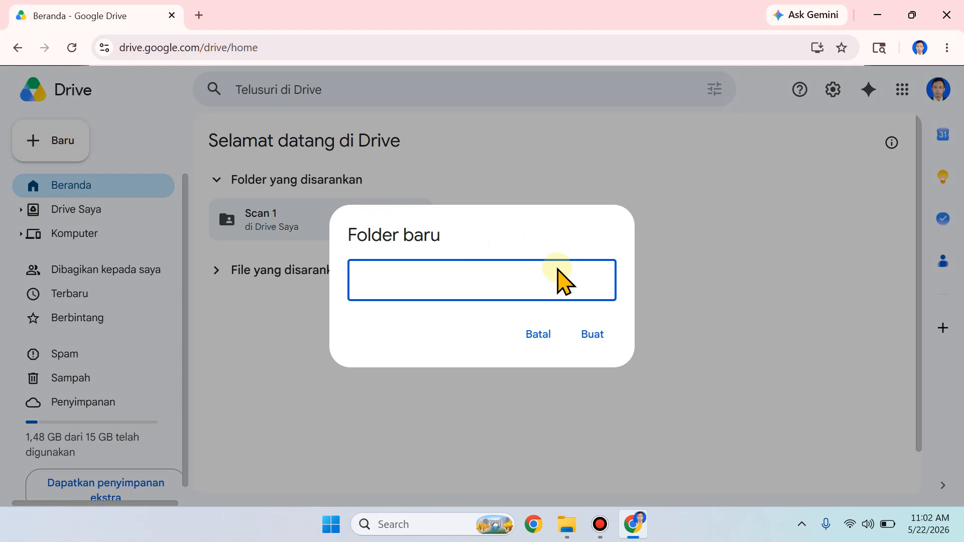
{"action": "type", "text": "PENDAFTARAN PE"}
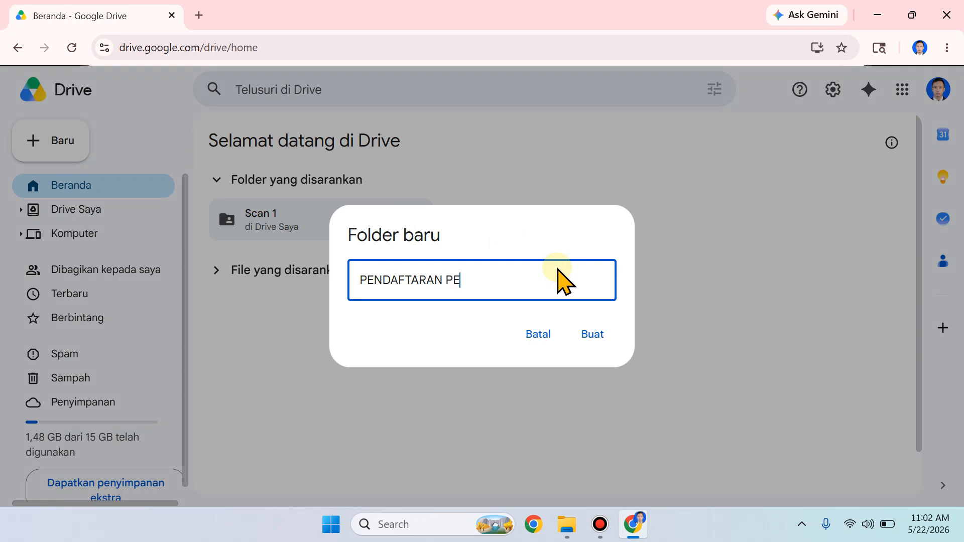
{"action": "type", "text": "SERTA LOMBA"}
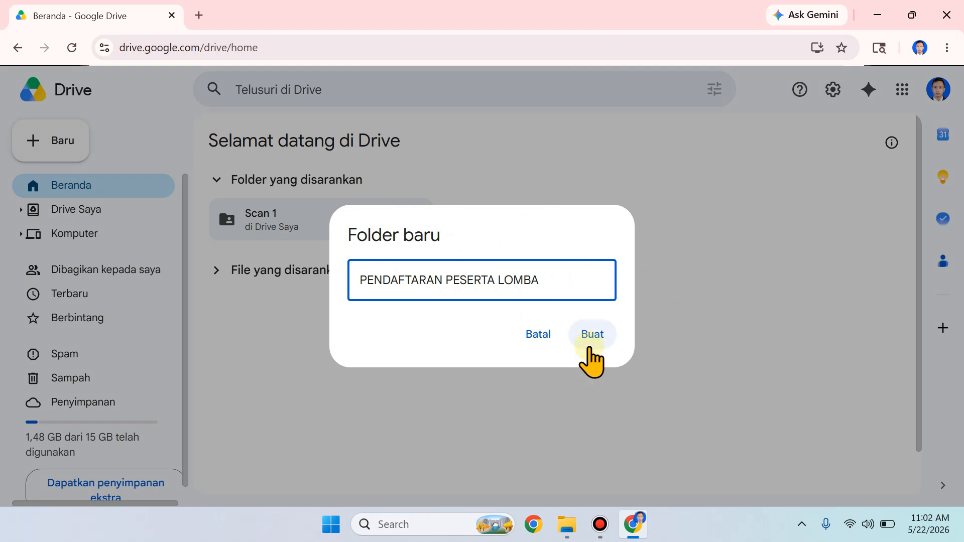
{"action": "left_click", "coordinate": [595, 339]}
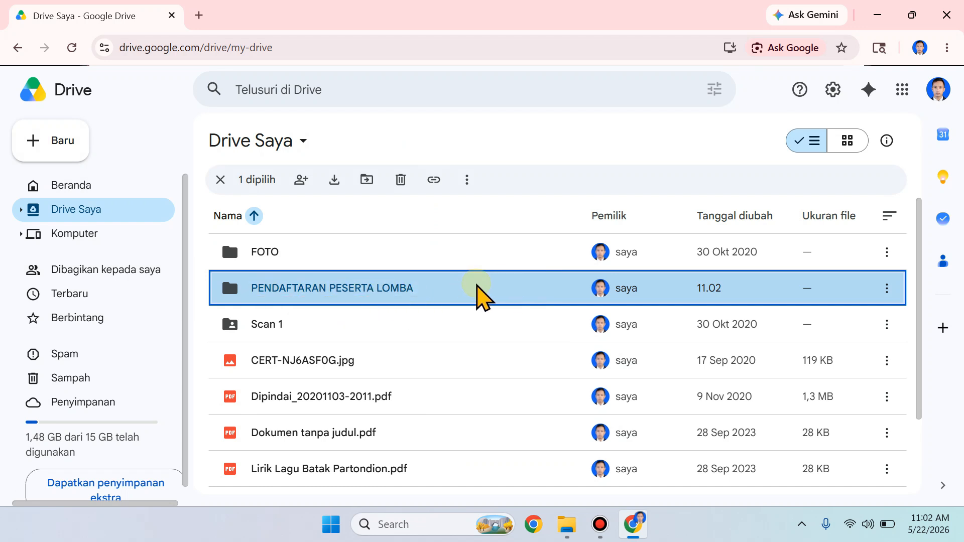
Step: Open the PENDAFTARAN PESERTA LOMBA folder and create a blank Google Form inside it
{"action": "double_click", "coordinate": [486, 290]}
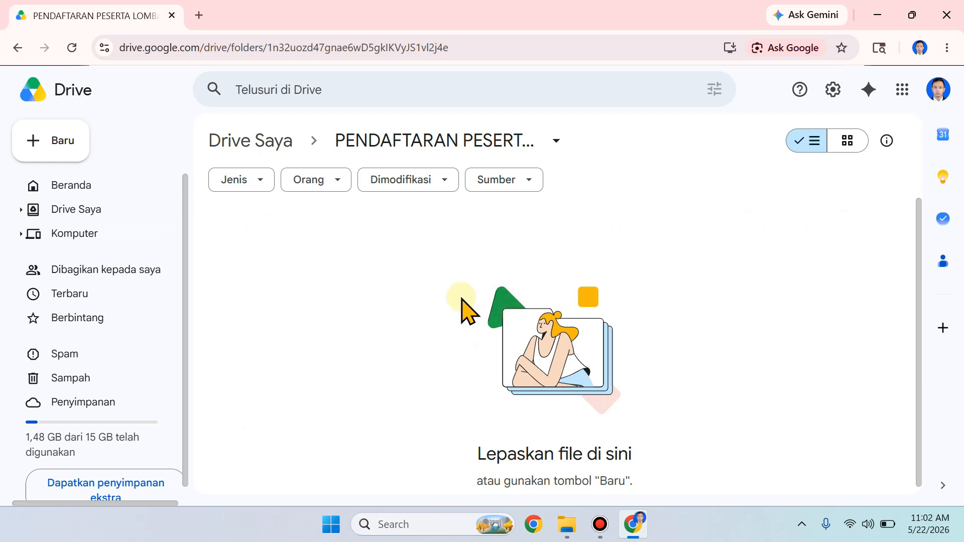
{"action": "left_click", "coordinate": [62, 145]}
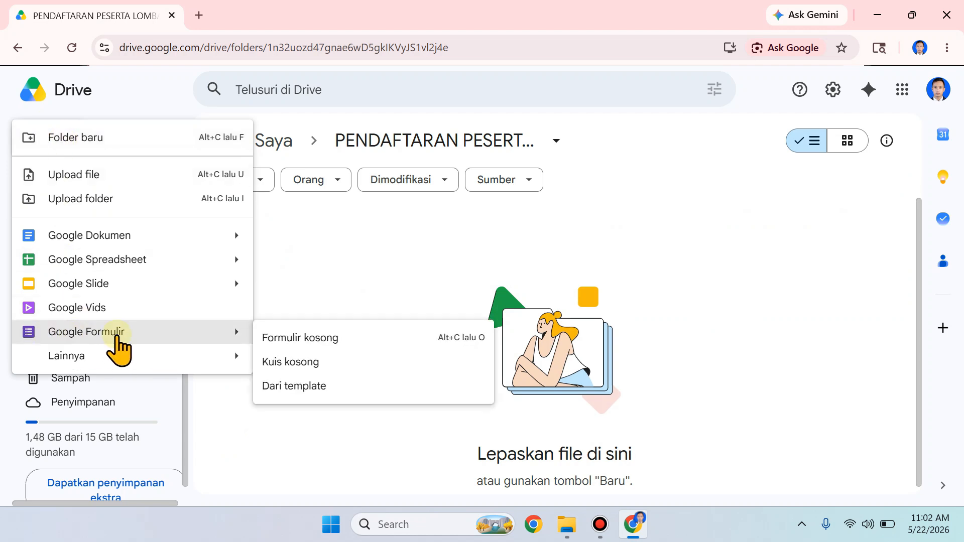
{"action": "left_click", "coordinate": [366, 264]}
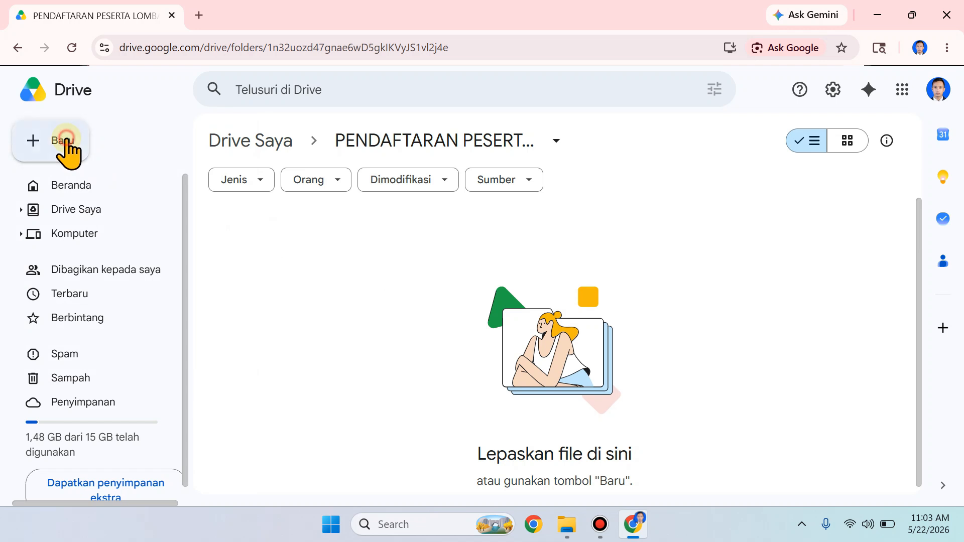
{"action": "left_click", "coordinate": [65, 144]}
{"action": "mouse_move", "coordinate": [101, 331]}
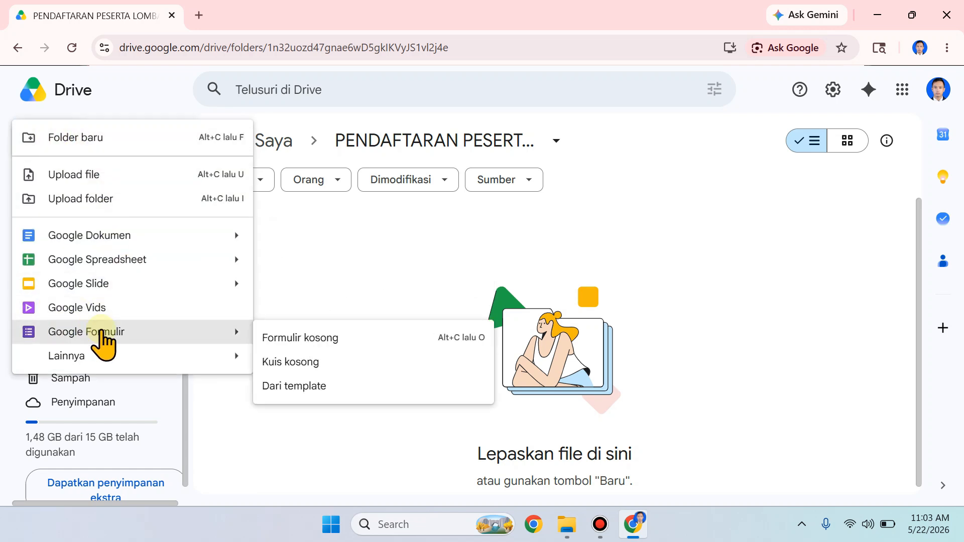
{"action": "left_click", "coordinate": [326, 341]}
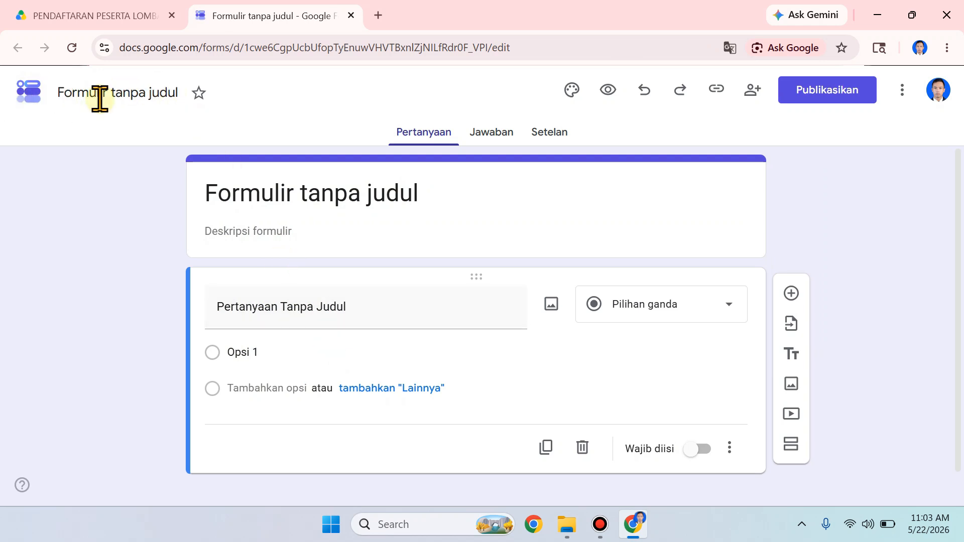
Step: Rename the untitled form file as "FORMULIR PENDAFTARAN LOMBA VOKAL"
{"action": "triple_click", "coordinate": [176, 92]}
{"action": "key", "text": "BackSpace"}
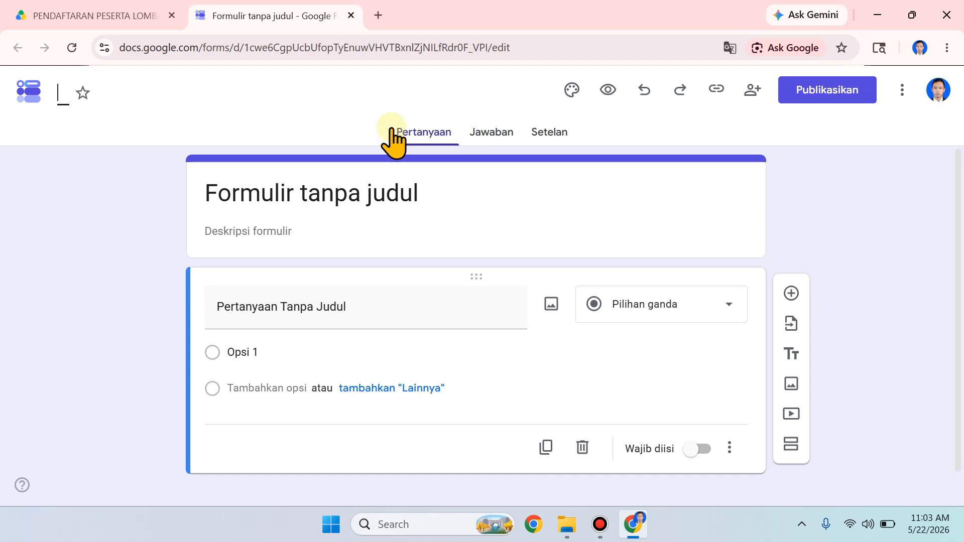
{"action": "type", "text": "FO"}
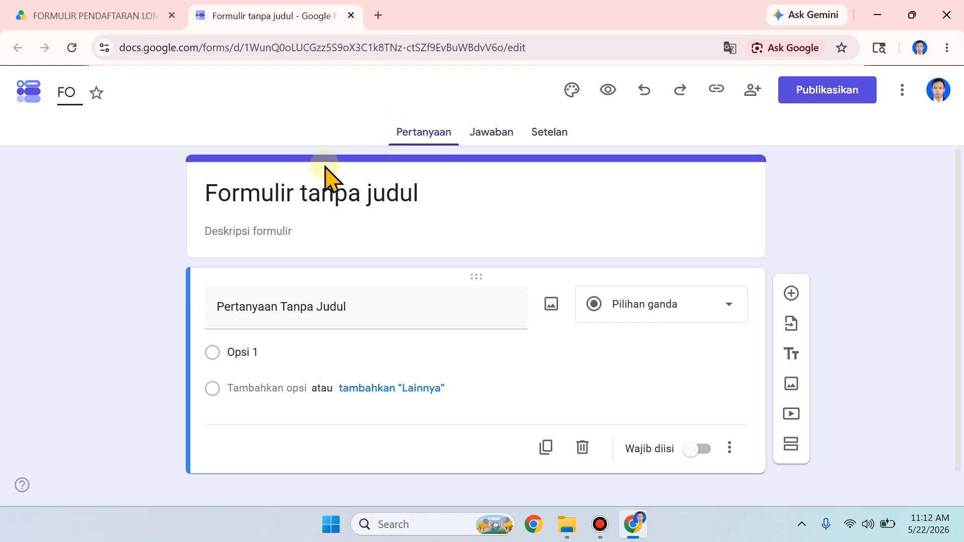
{"action": "type", "text": "RMULIR PENDAG"}
{"action": "key", "text": "BackSpace"}
{"action": "type", "text": "FTAR"}
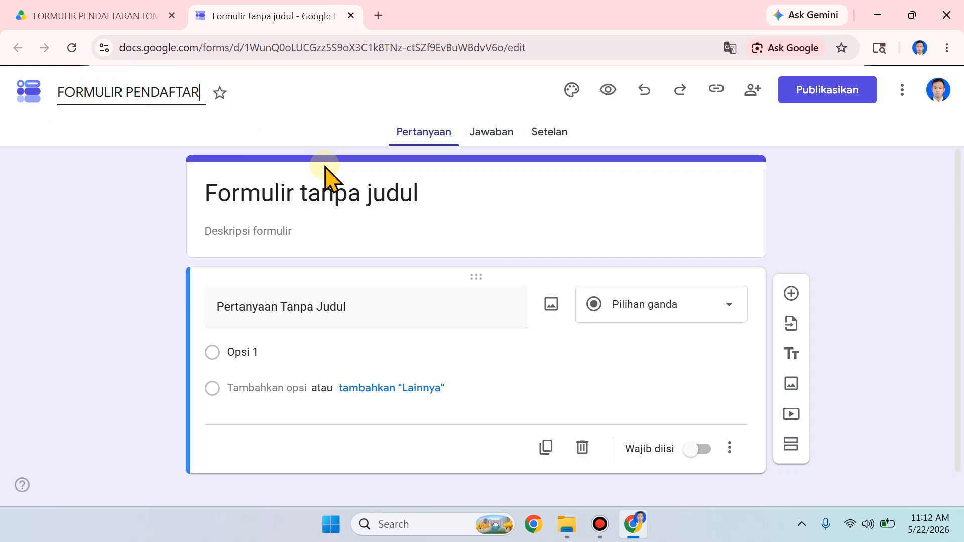
{"action": "type", "text": "AN LOMBA VOKAL"}
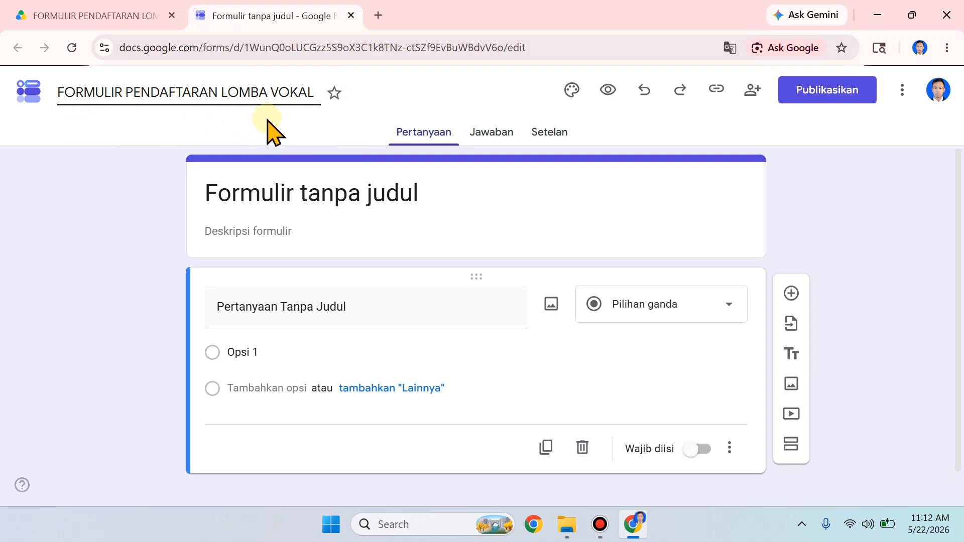
{"action": "left_click", "coordinate": [137, 114]}
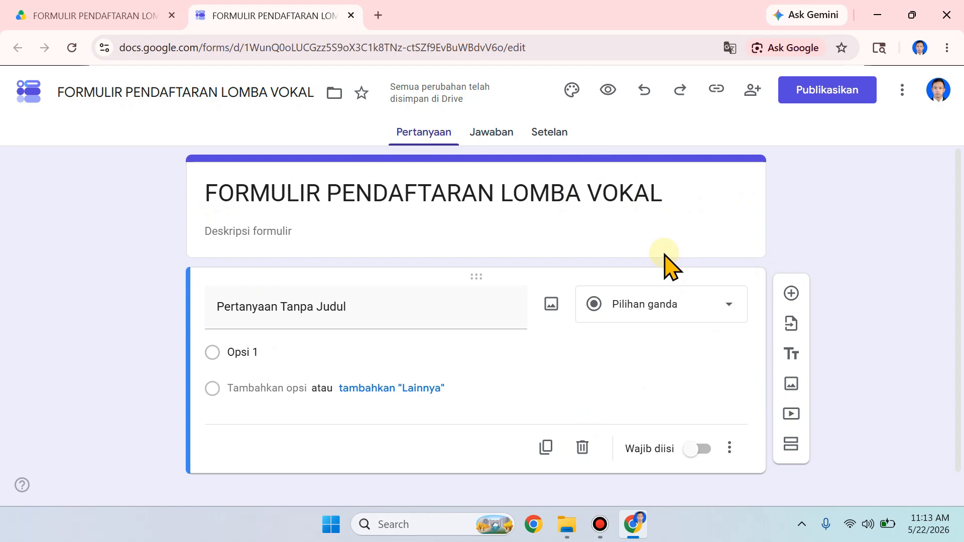
Step: Extend the title in the form header with "ANTAR KABUPATEN" after "FORMULIR PENDAFTARAN LOMBA VOKAL"
{"action": "left_click", "coordinate": [678, 200]}
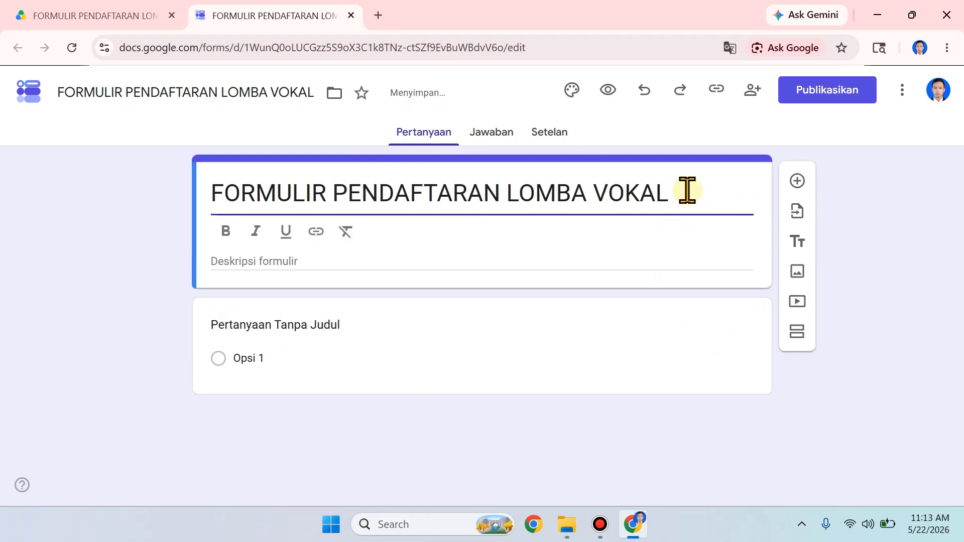
{"action": "type", "text": "ANT"}
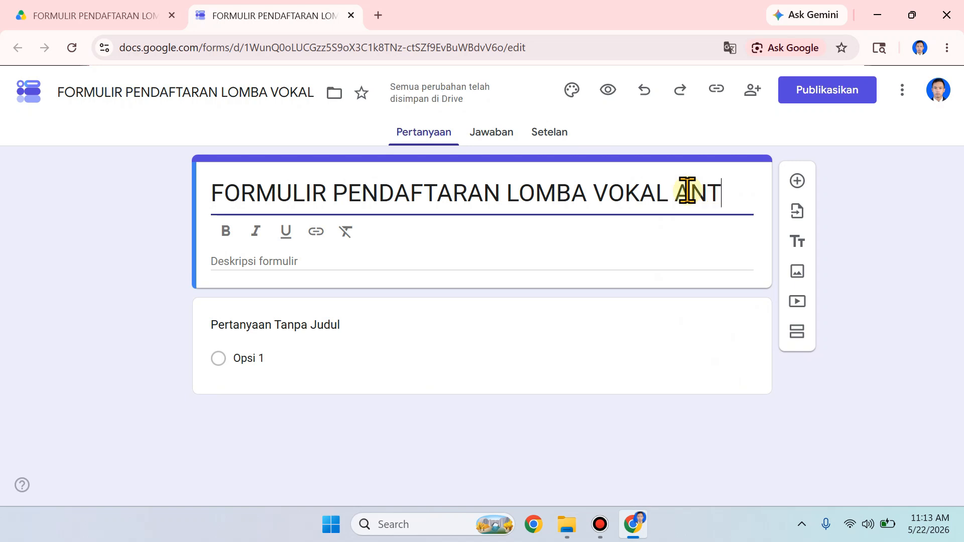
{"action": "type", "text": "AR KABUPATEN"}
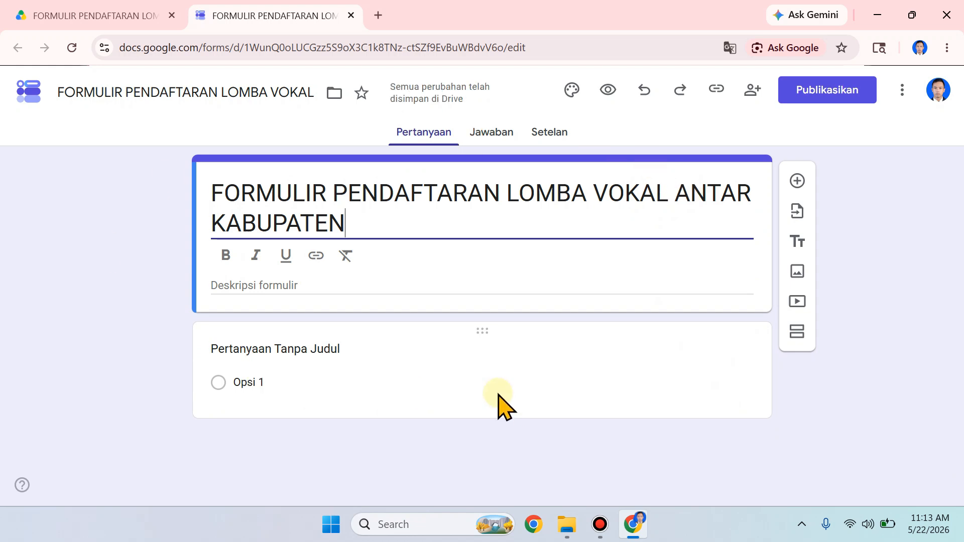
Step: Set the form description to "Bagi peserta lomba di harapkan mengisi formulir ini dengan lengkap, paling lambat tanggal 30 juni 2026"
{"action": "left_click", "coordinate": [324, 286]}
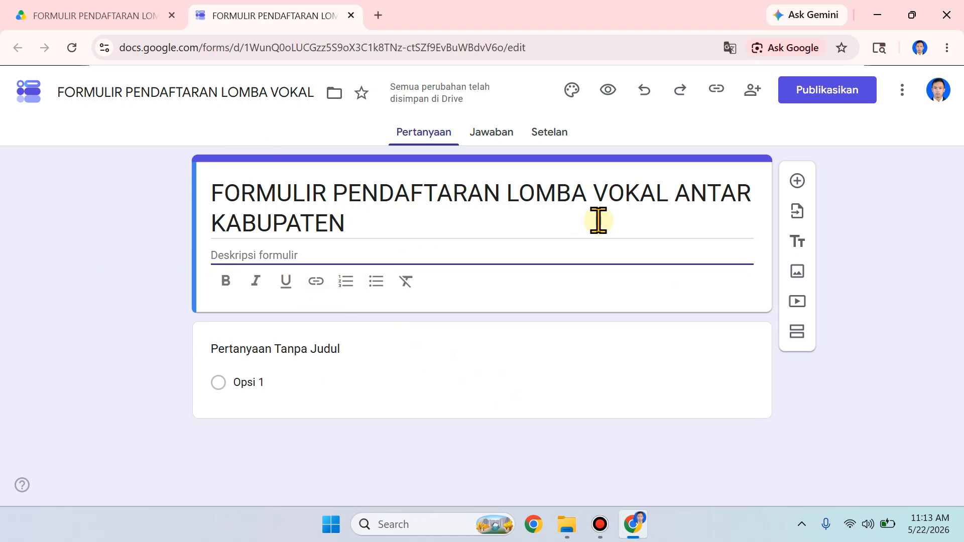
{"action": "type", "text": "Bag"}
{"action": "type", "text": "pe"}
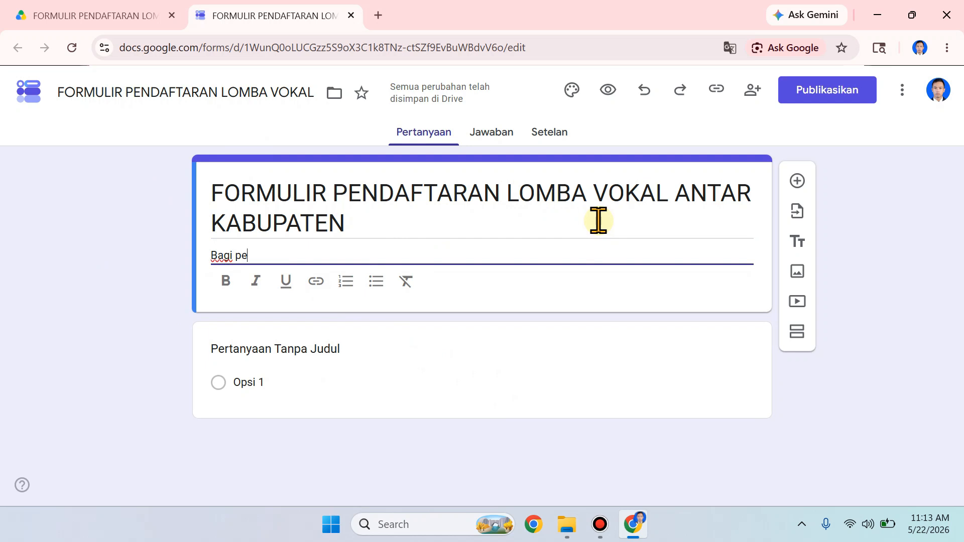
{"action": "type", "text": "serta "}
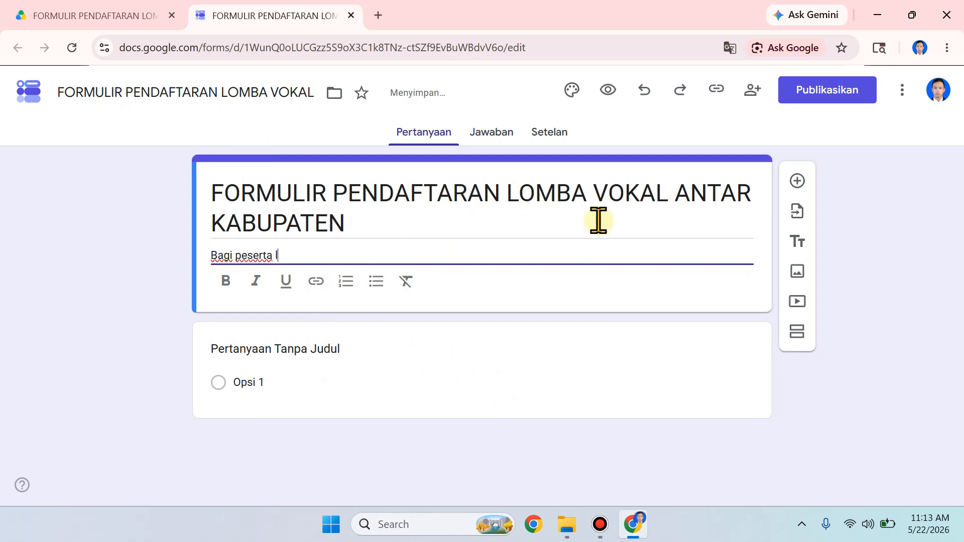
{"action": "type", "text": "lomba di har"}
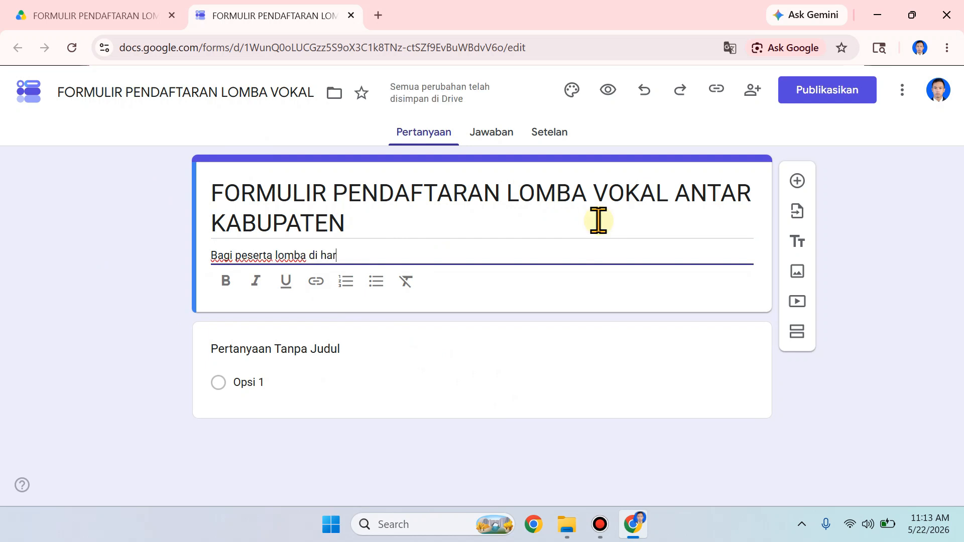
{"action": "type", "text": "apkan mengisi form"}
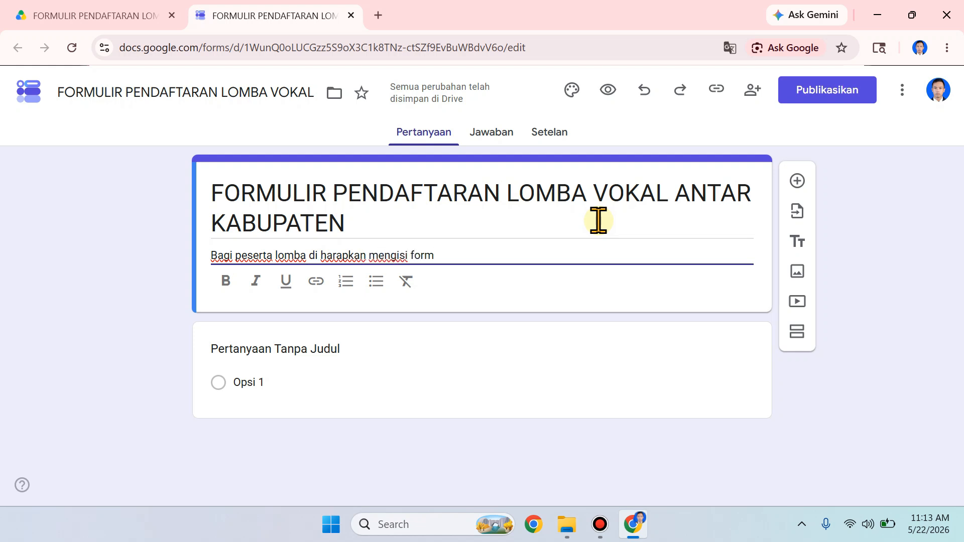
{"action": "type", "text": "ulir ini den"}
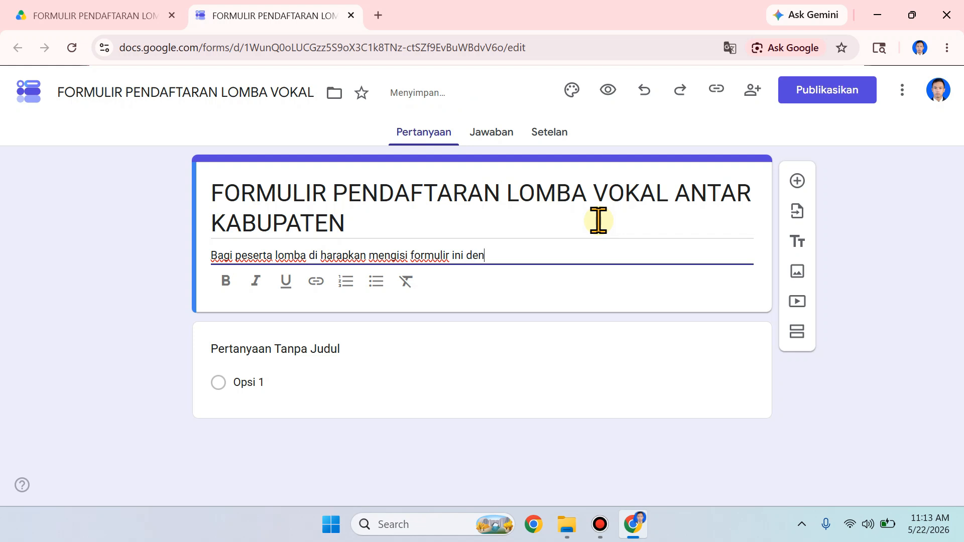
{"action": "type", "text": "gan lengkap, p"}
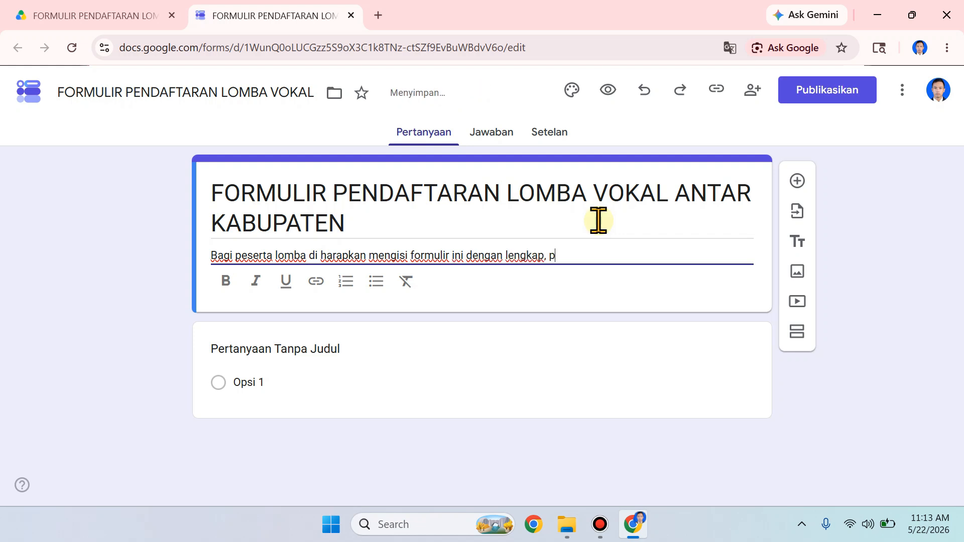
{"action": "type", "text": "aling lambat tanggal 30 ju"}
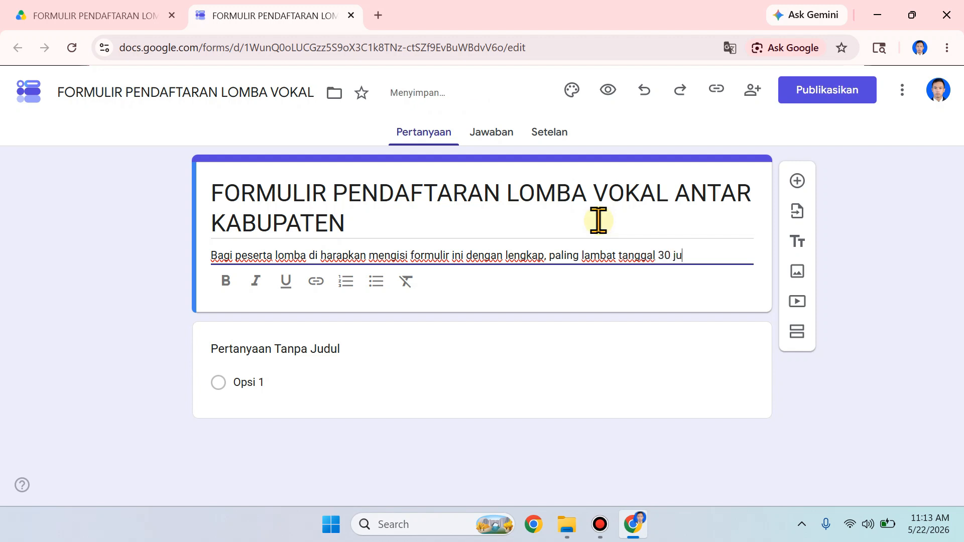
{"action": "type", "text": "ni 2026"}
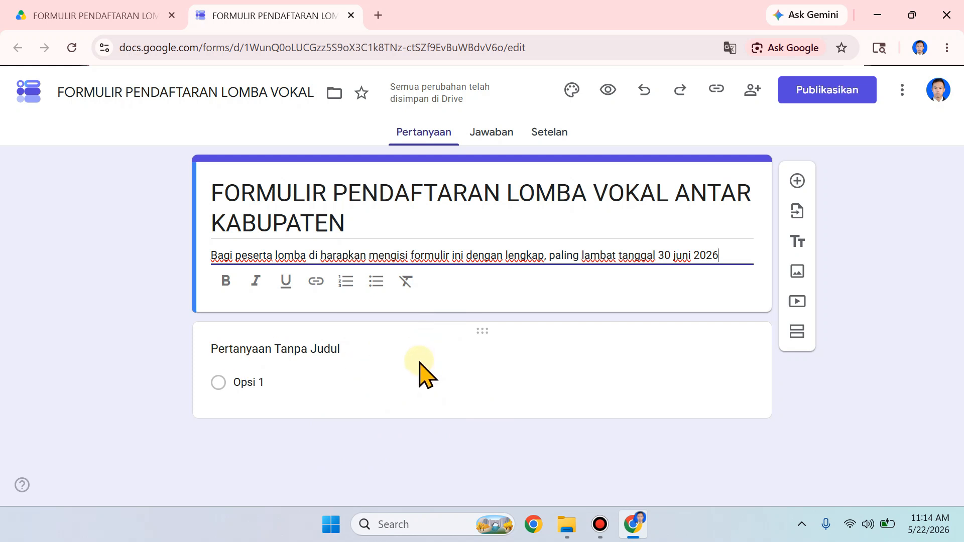
Step: Turn the untitled question into a required "Nama Lengkap" question with the Jawaban singkat answer type
{"action": "left_click", "coordinate": [360, 345]}
{"action": "type", "text": "Nama Lengkap"}
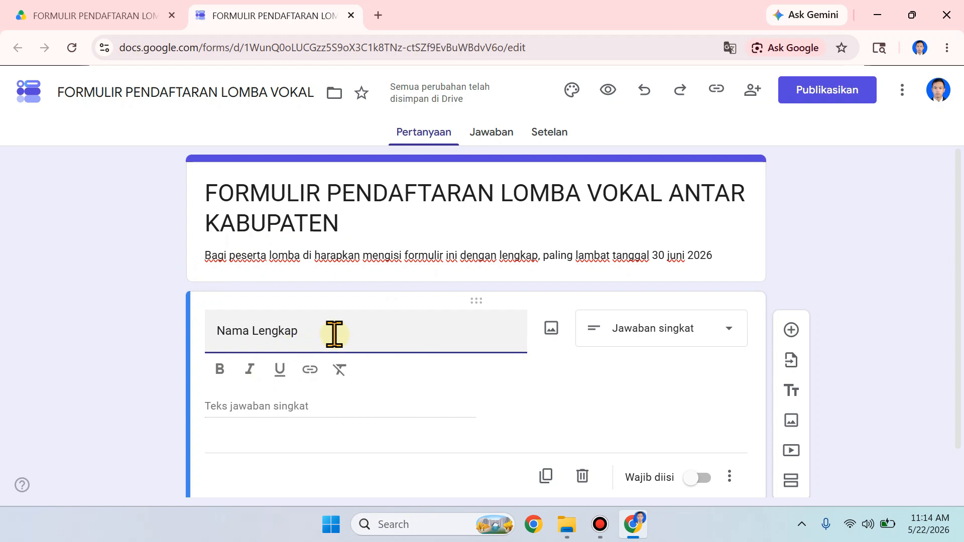
{"action": "left_click", "coordinate": [693, 338]}
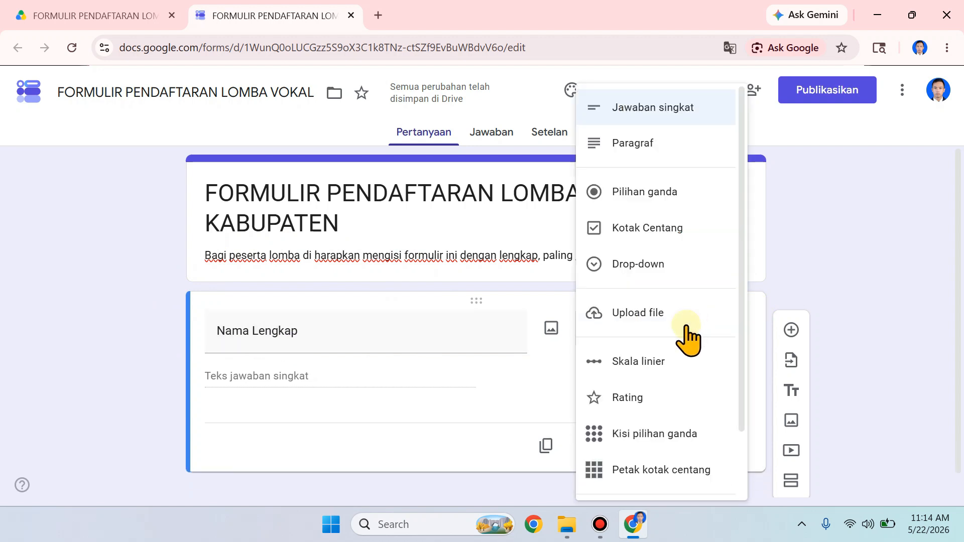
{"action": "left_click", "coordinate": [695, 121]}
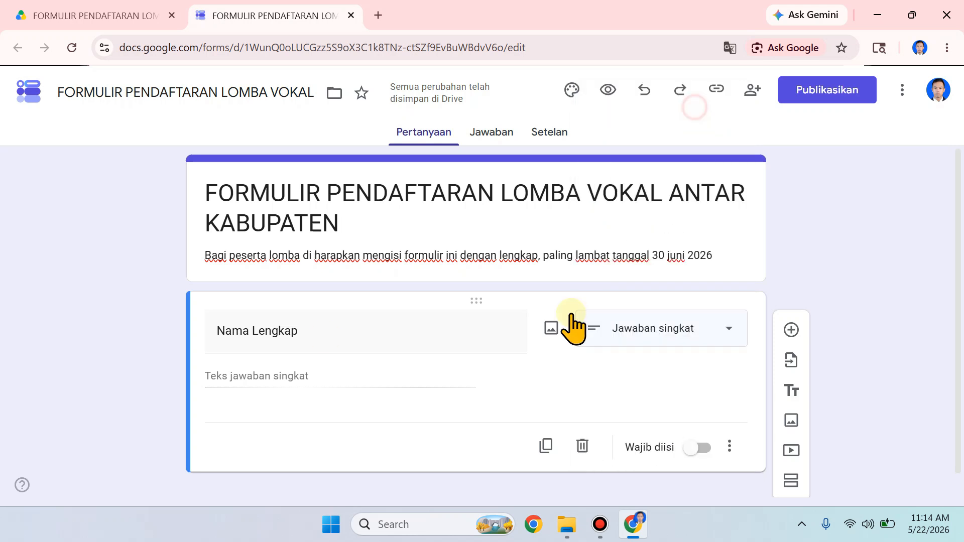
{"action": "left_click", "coordinate": [672, 332]}
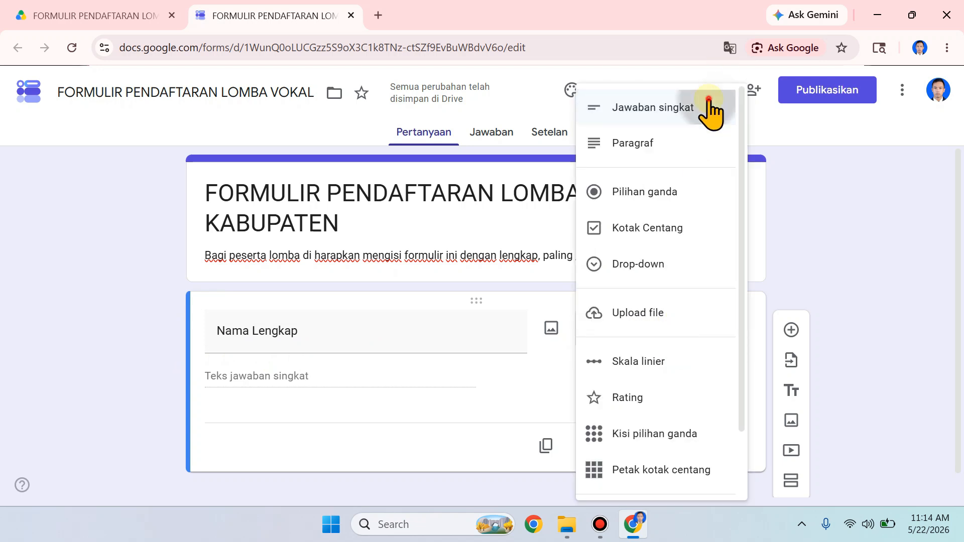
{"action": "left_click", "coordinate": [708, 107]}
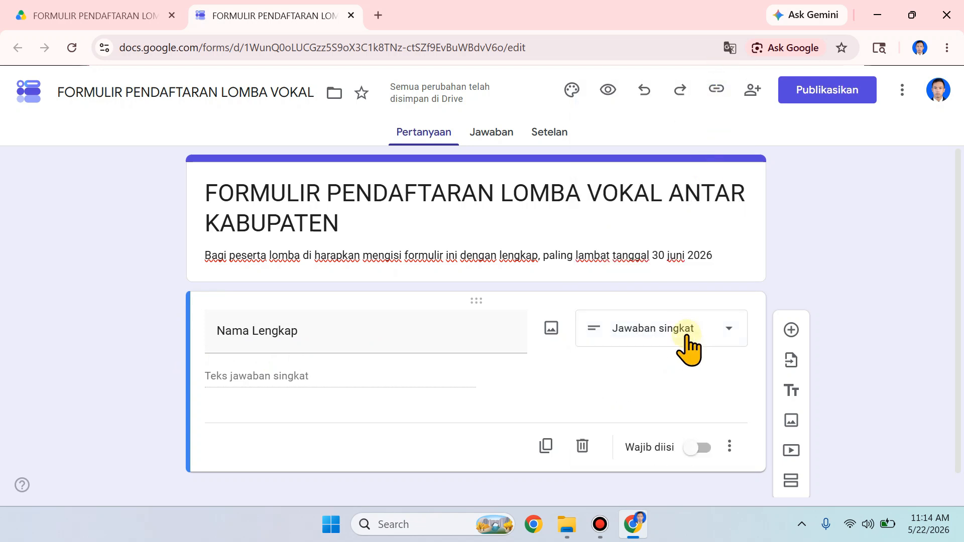
{"action": "left_click", "coordinate": [701, 449]}
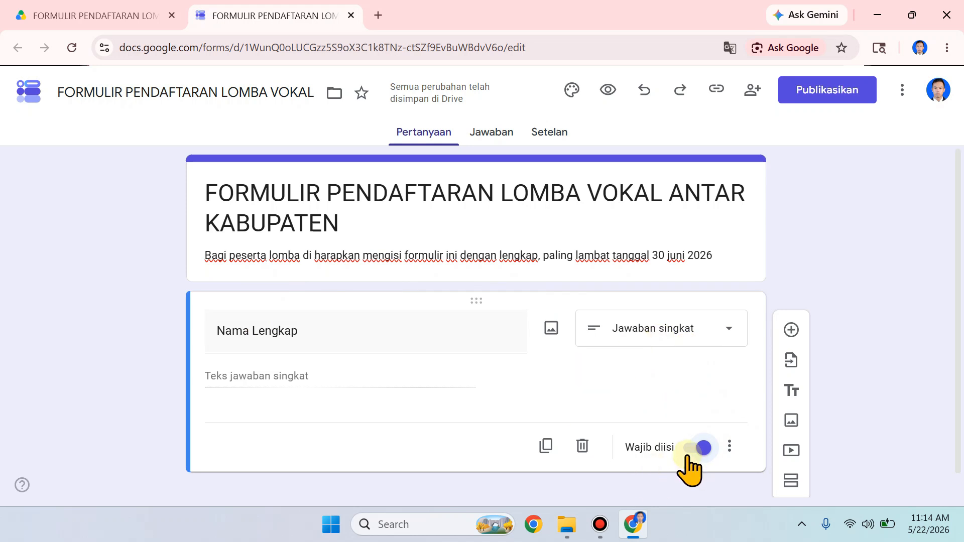
Step: Add a required "Tempat Lahir" question with the Jawaban singkat answer type
{"action": "left_click", "coordinate": [793, 331]}
{"action": "type", "text": "Tempat Lahir"}
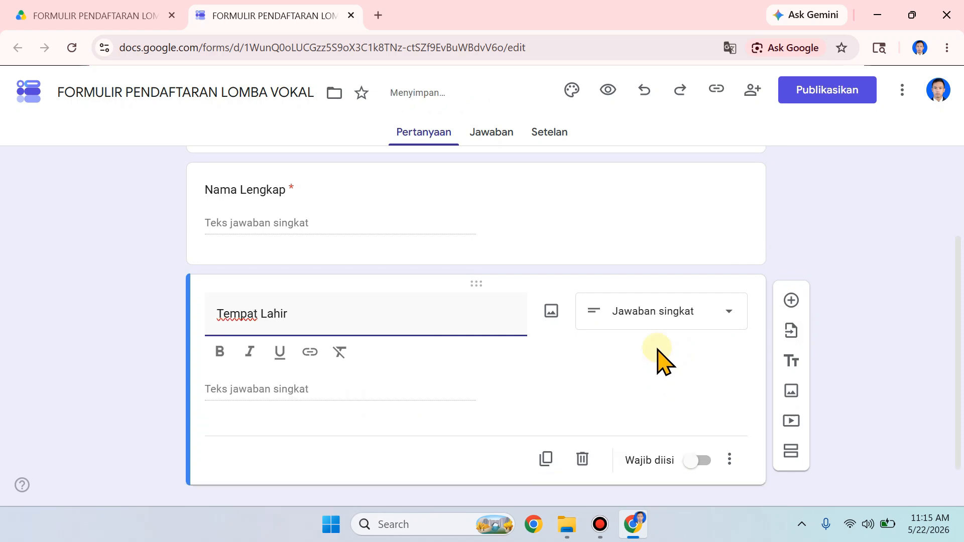
{"action": "left_click", "coordinate": [711, 322]}
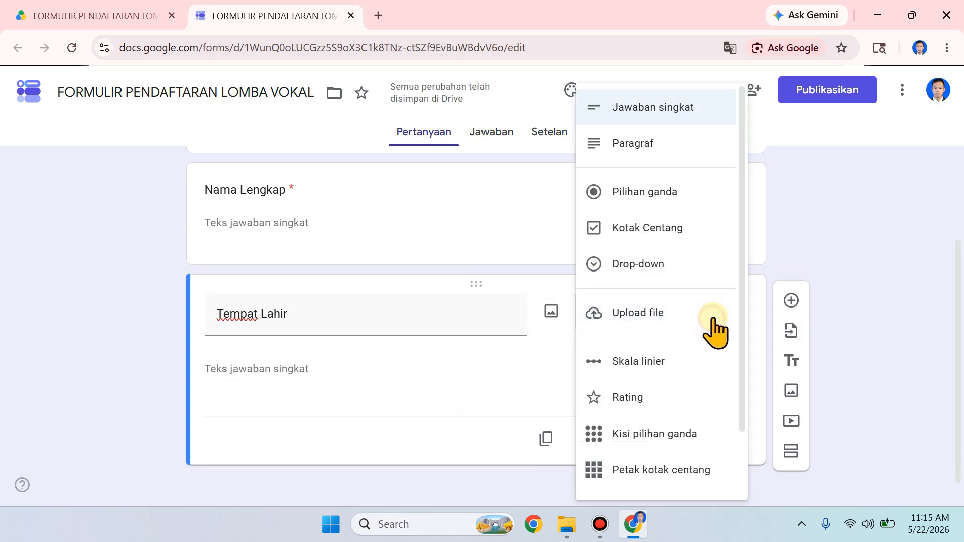
{"action": "left_click", "coordinate": [655, 108]}
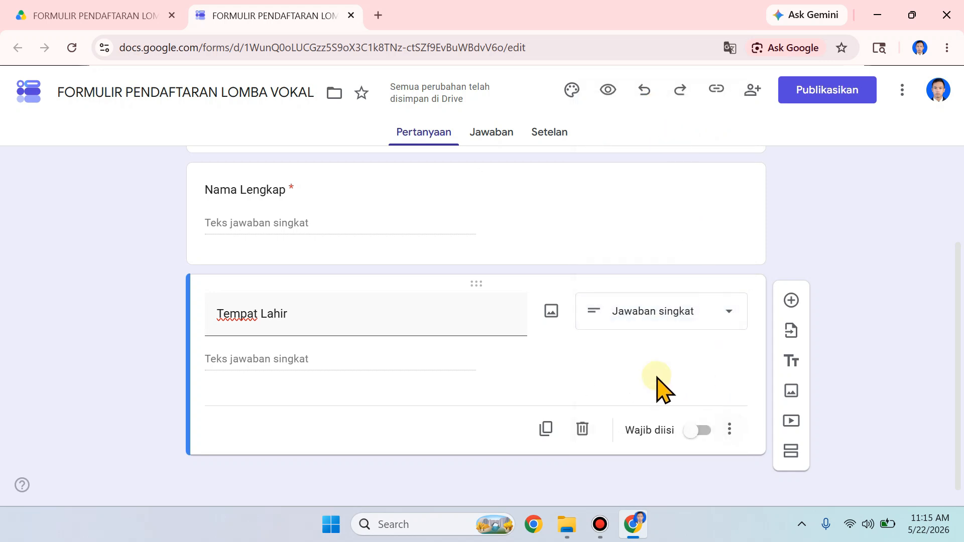
{"action": "left_click", "coordinate": [699, 431]}
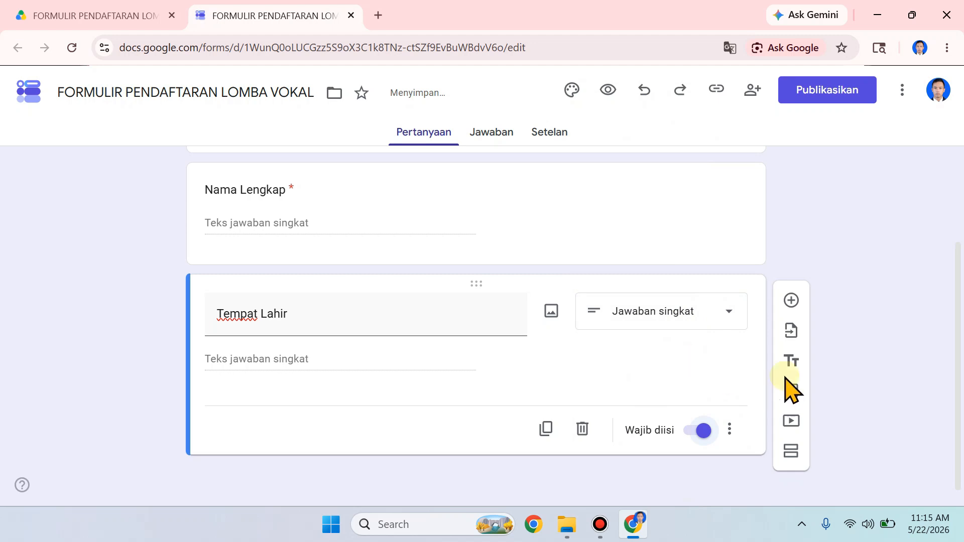
Step: Add a required "Tanggal Lahir" question with the Tanggal answer type
{"action": "left_click", "coordinate": [792, 301]}
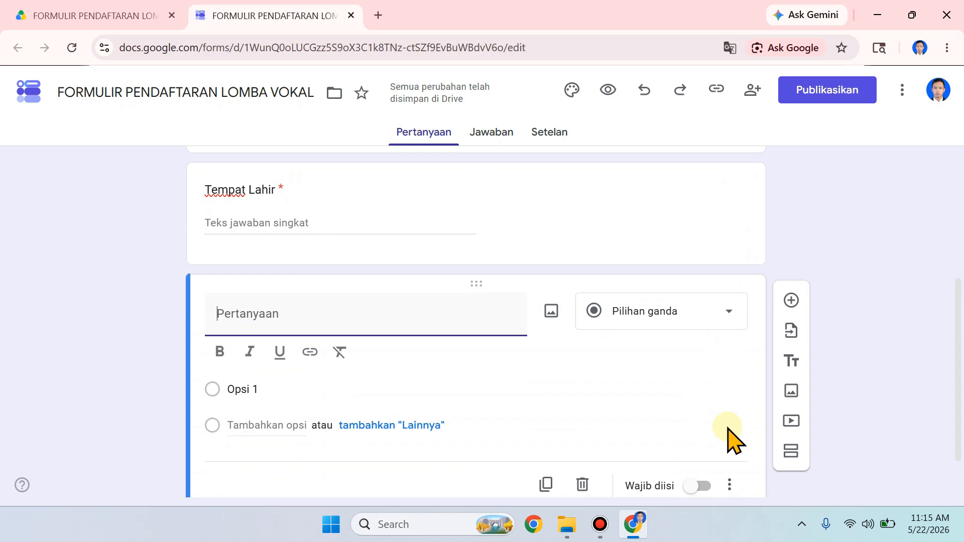
{"action": "type", "text": "Tanggal Lahir"}
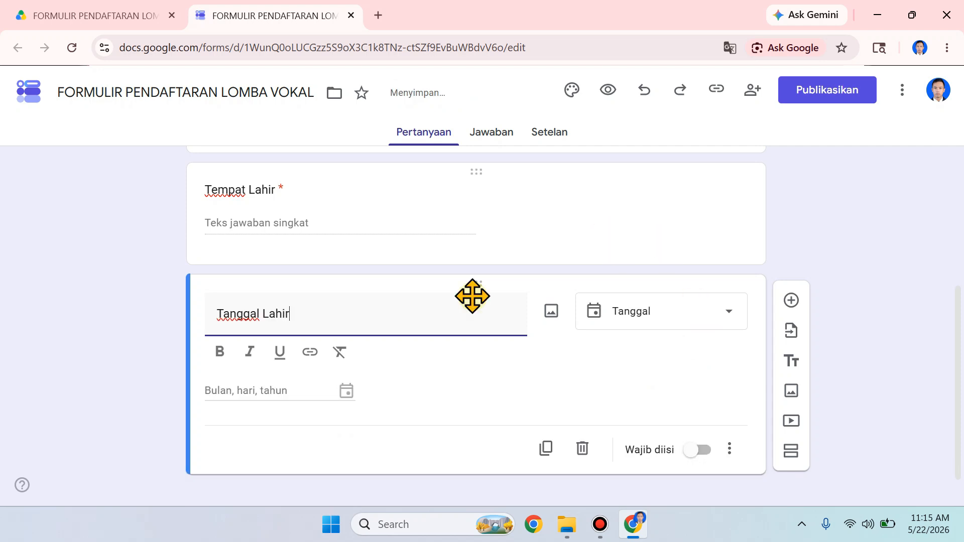
{"action": "left_click", "coordinate": [687, 316]}
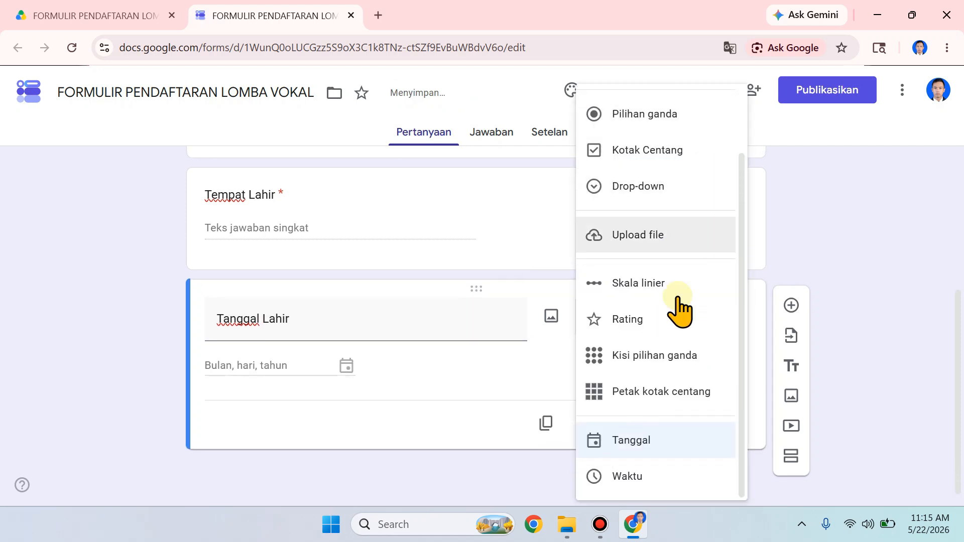
{"action": "left_click", "coordinate": [675, 441]}
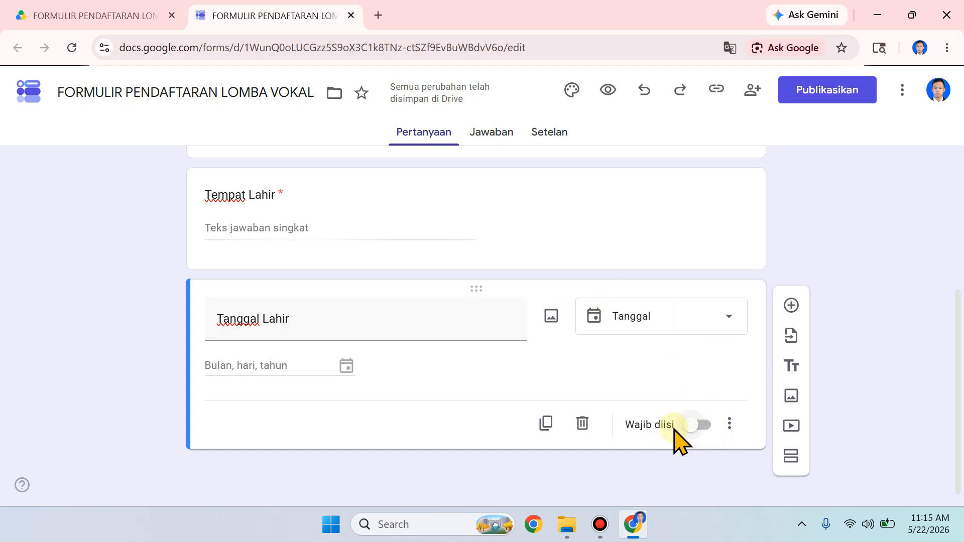
{"action": "left_click", "coordinate": [697, 427]}
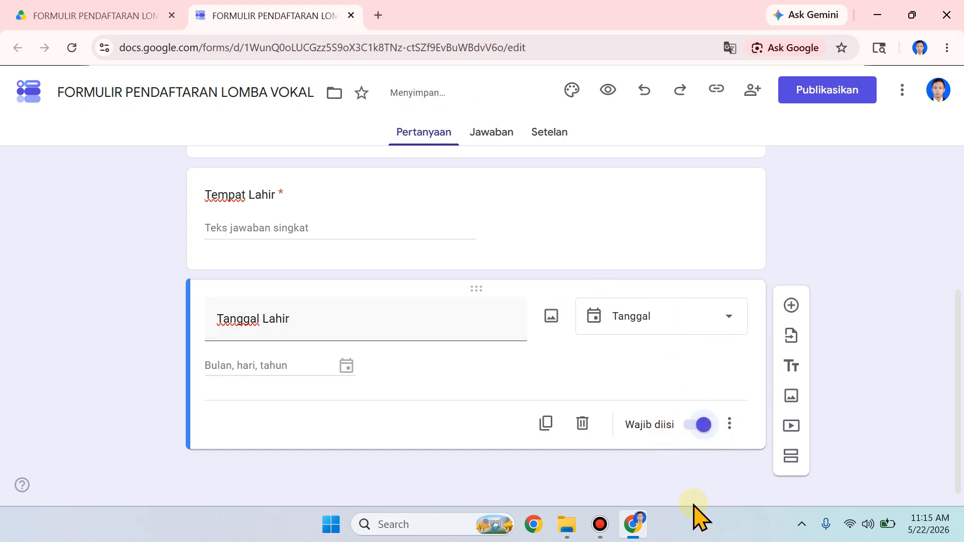
Step: Add a "Jenis Kelamin" question with the Drop-down answer type
{"action": "left_click", "coordinate": [792, 309]}
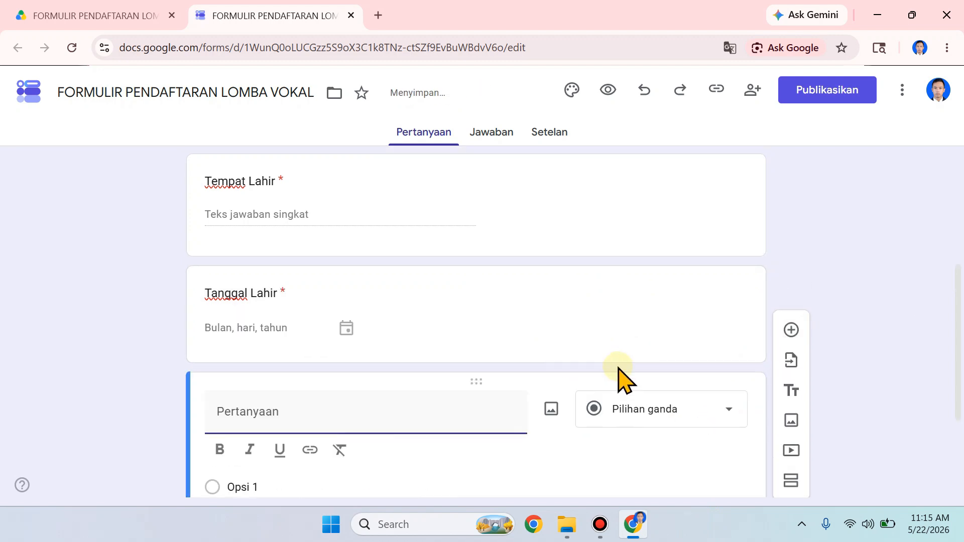
{"action": "type", "text": "Jeni"}
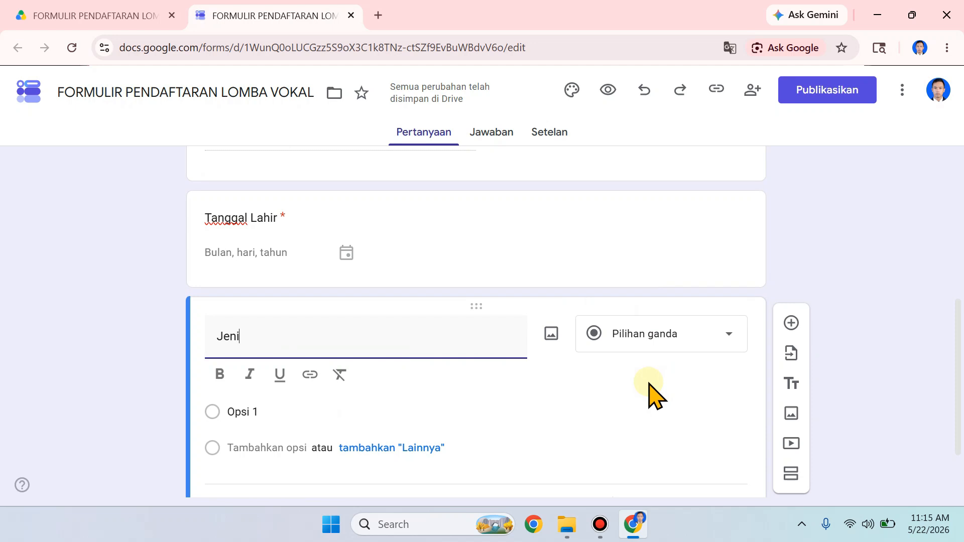
{"action": "type", "text": "s Kelamin"}
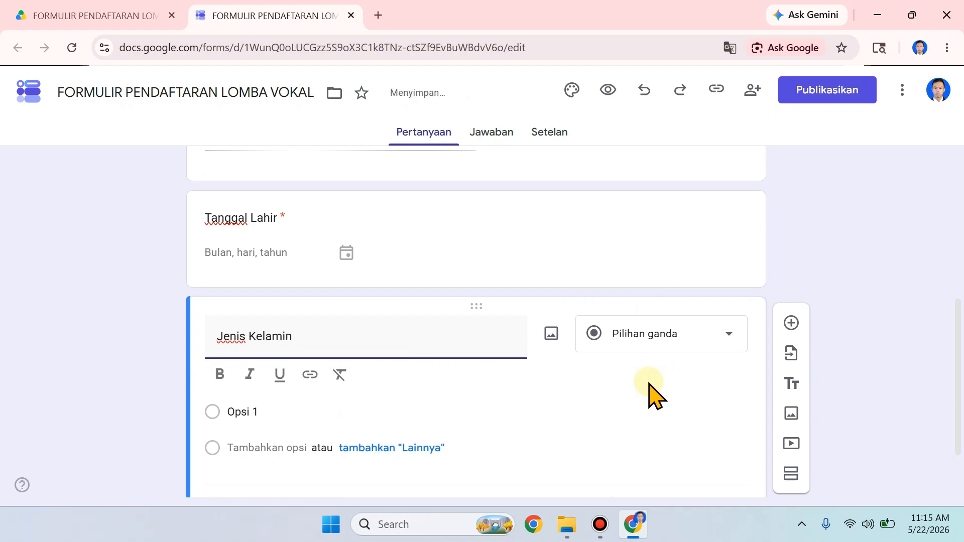
{"action": "left_click", "coordinate": [660, 337]}
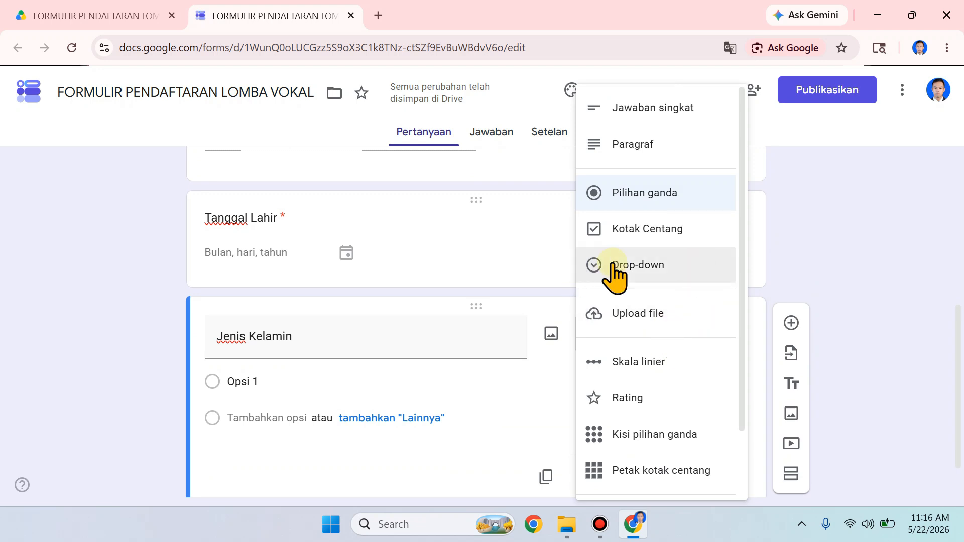
{"action": "left_click", "coordinate": [661, 266]}
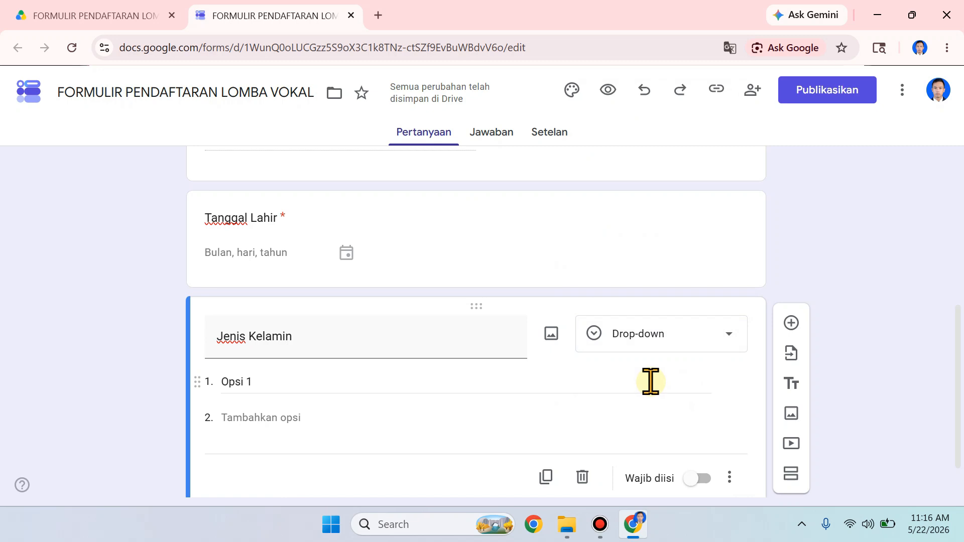
Step: Give the Jenis Kelamin question the options "Laki-Laki" and "Perempuan" and make it required
{"action": "left_click", "coordinate": [436, 382]}
{"action": "key", "text": "BackSpace"}
{"action": "type", "text": "La"}
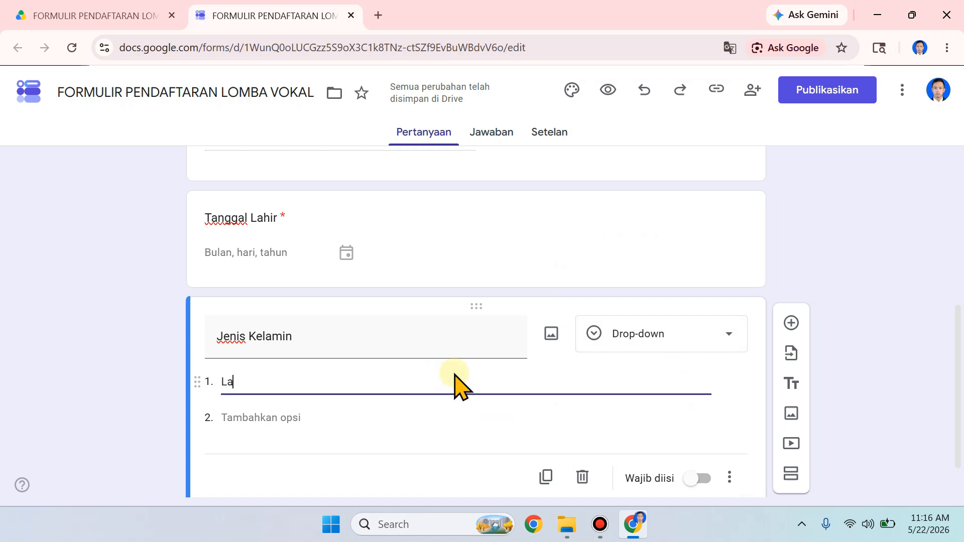
{"action": "type", "text": "ki-Laki"}
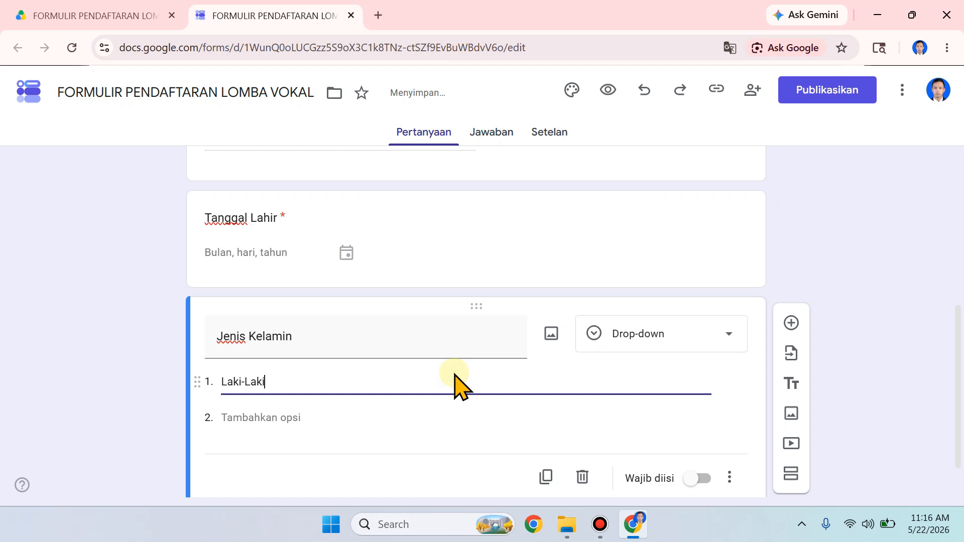
{"action": "left_click", "coordinate": [268, 448]}
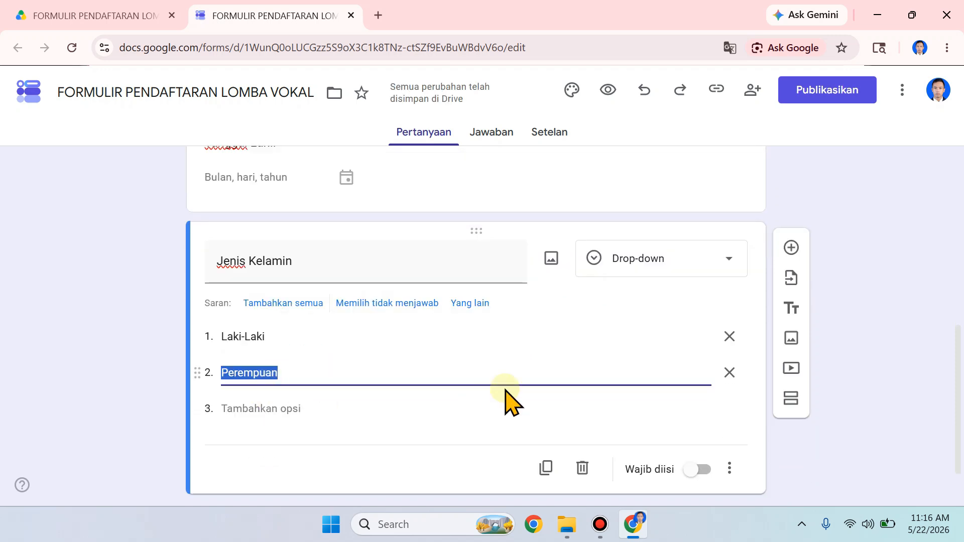
{"action": "type", "text": "Pere"}
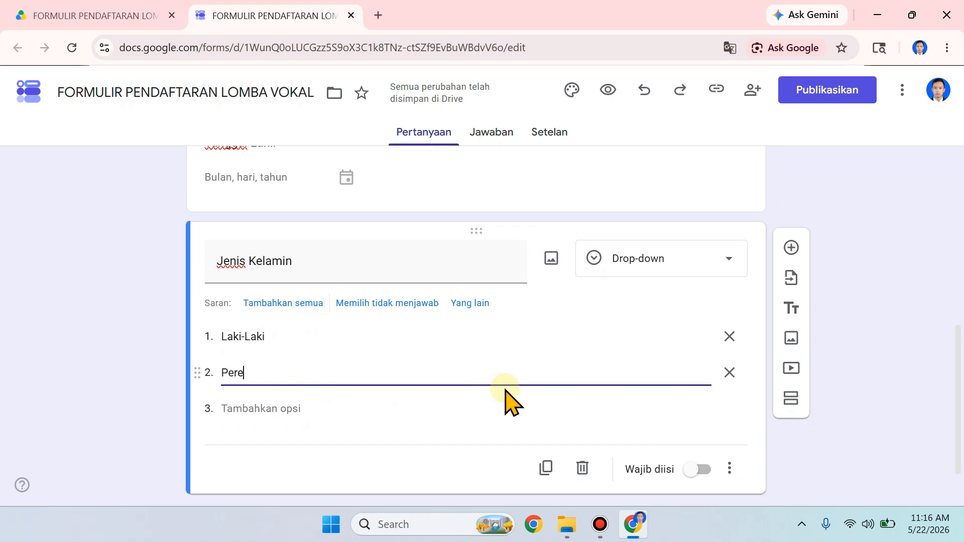
{"action": "type", "text": "mpuan"}
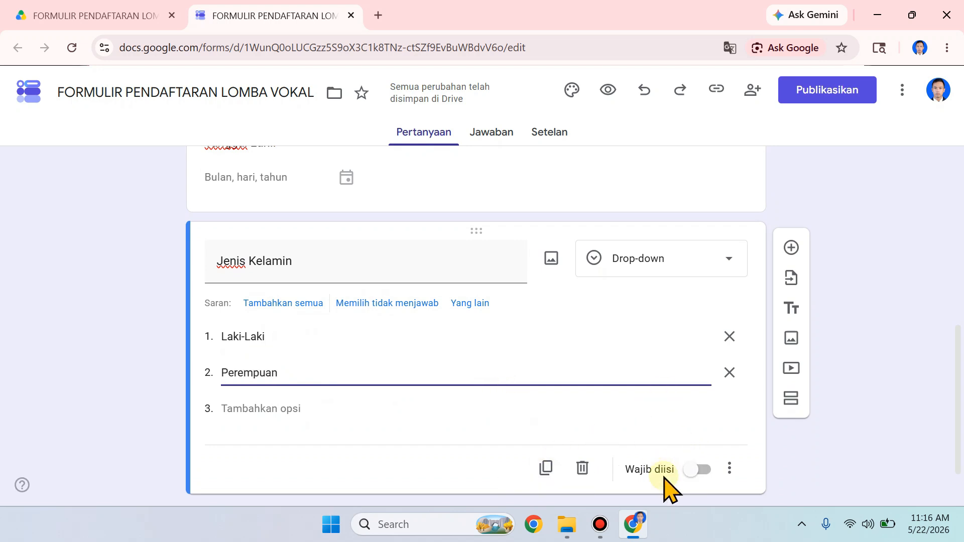
{"action": "left_click", "coordinate": [698, 470]}
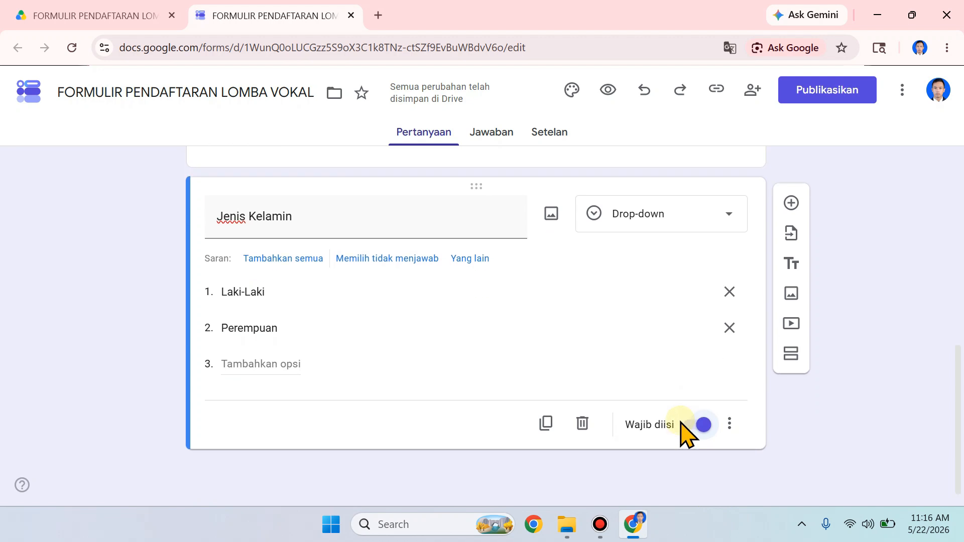
Step: Add a "Pendidikan Trakhir" question with the Drop-down answer type
{"action": "left_click", "coordinate": [791, 202]}
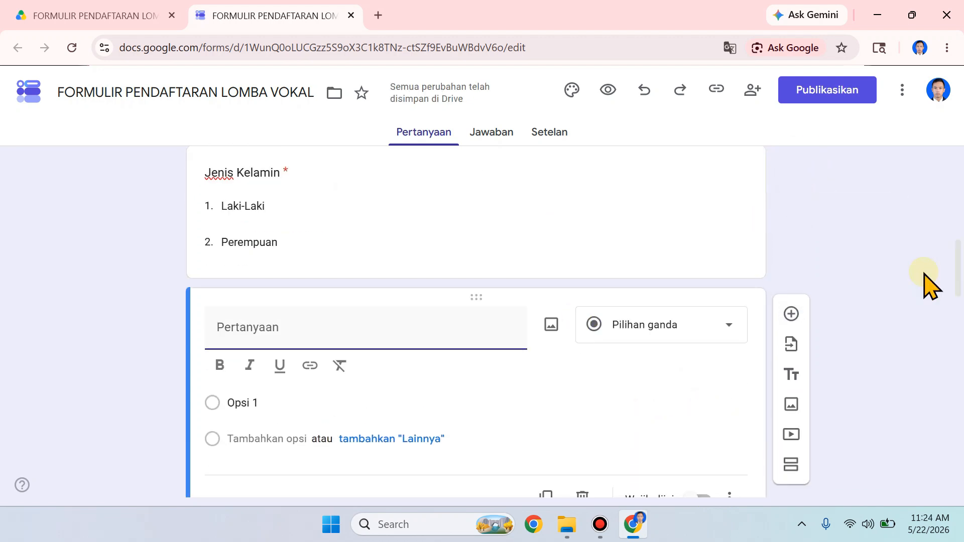
{"action": "type", "text": "Pendidikan Trakhir"}
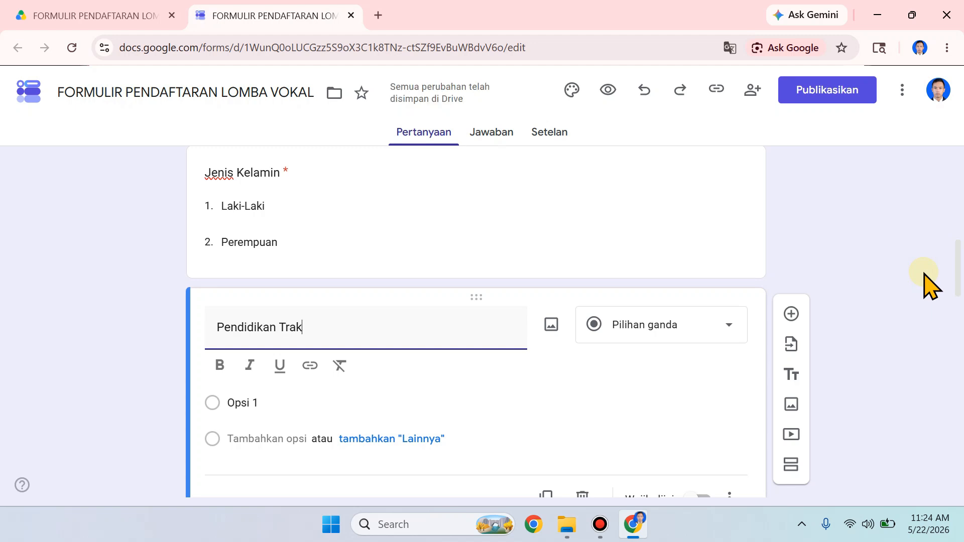
{"action": "left_click", "coordinate": [703, 329]}
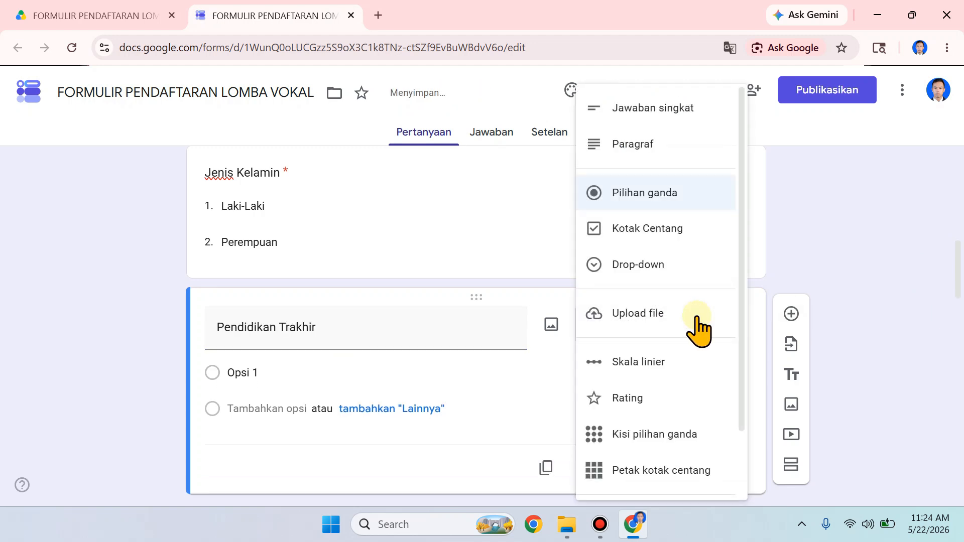
{"action": "left_click", "coordinate": [635, 266]}
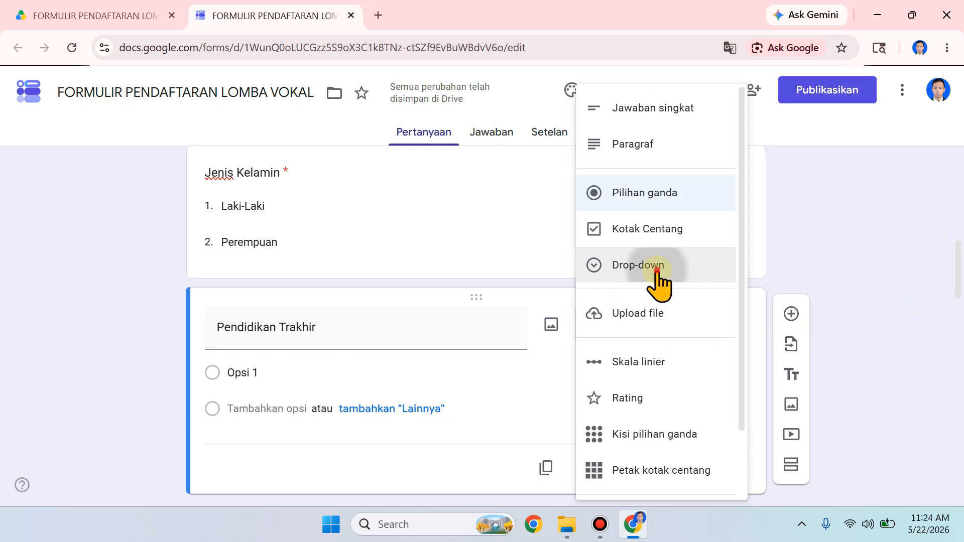
Step: Enter "SD dan Sederajat", "SMP dan Sederajat" and "SMK dan Sederajat" as the first three options of the Pendidikan Trakhir question
{"action": "left_click", "coordinate": [337, 375]}
{"action": "type", "text": "SD"}
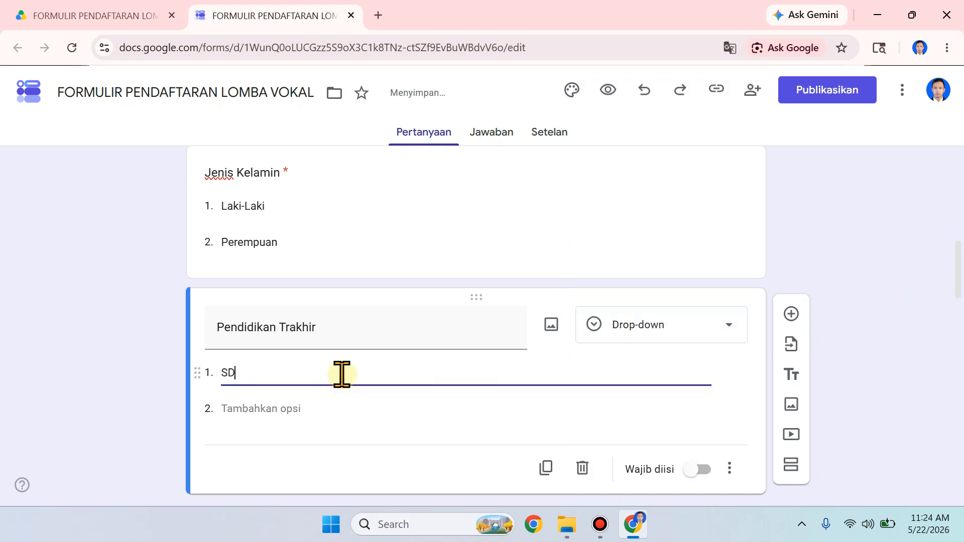
{"action": "type", "text": " dan Sederajat"}
{"action": "left_click", "coordinate": [269, 408]}
{"action": "type", "text": "SMP dan Sederajat"}
{"action": "key", "text": "Return"}
{"action": "type", "text": "SMK dan Sederajat"}
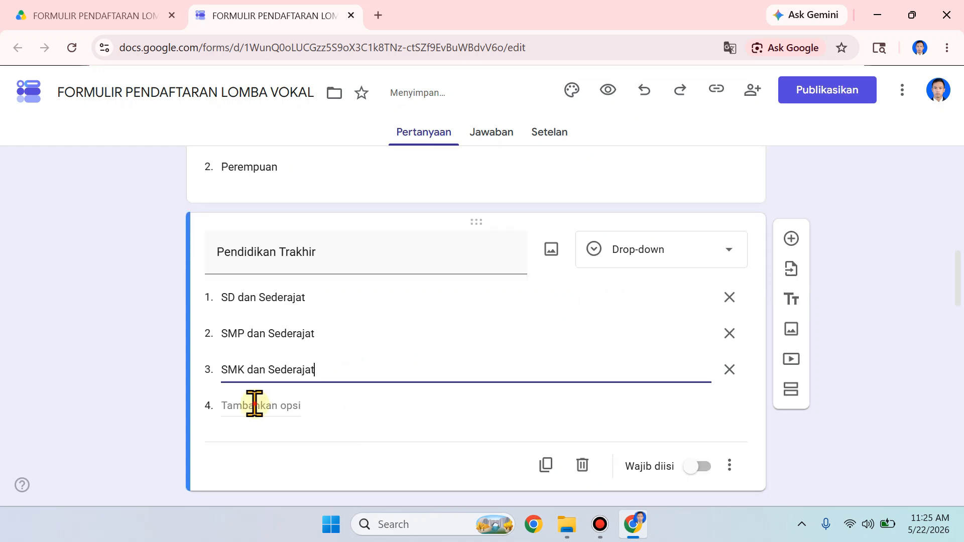
Step: Add "D3", "S1" and "S2" as the fourth to sixth options of the Pendidikan Trakhir question
{"action": "left_click", "coordinate": [255, 404]}
{"action": "type", "text": "D"}
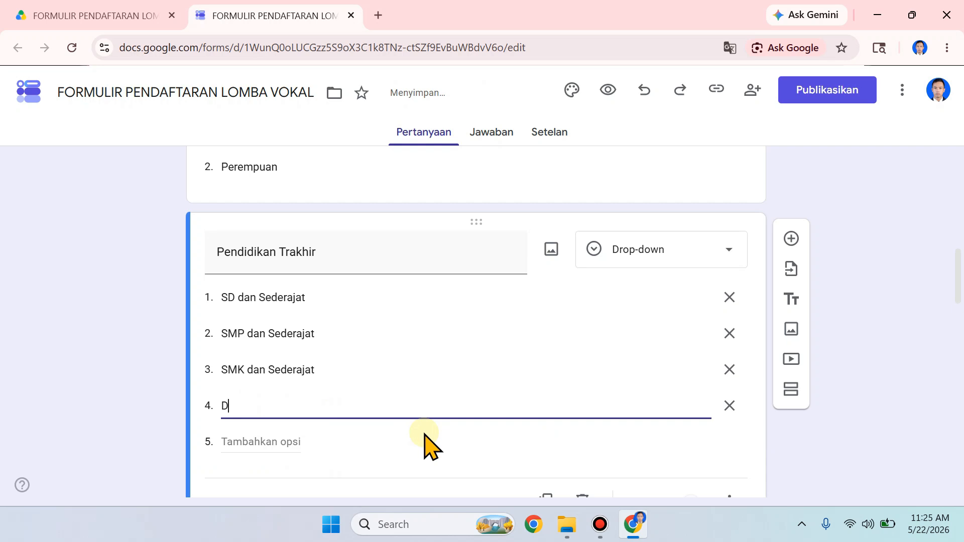
{"action": "type", "text": "3"}
{"action": "left_click", "coordinate": [259, 441]}
{"action": "type", "text": "S1"}
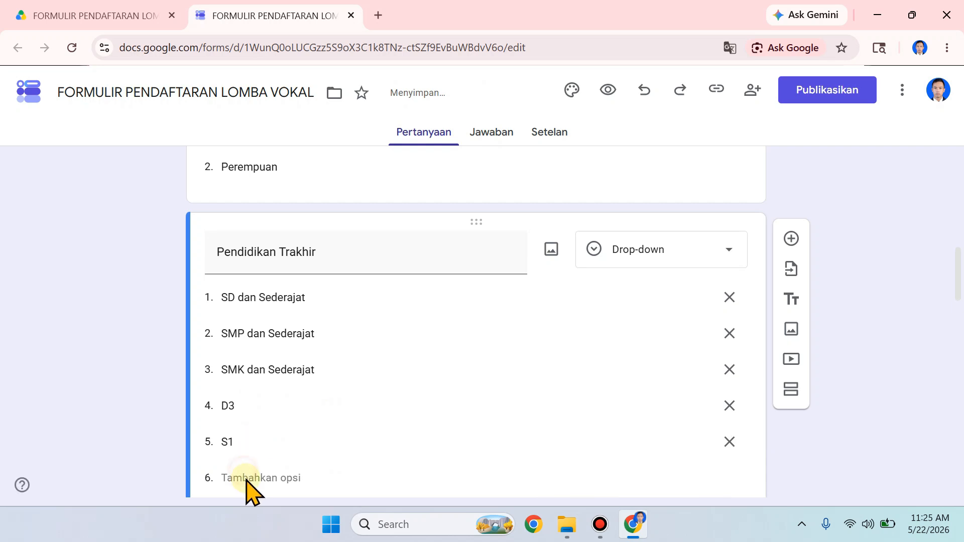
{"action": "scroll", "coordinate": [246, 467], "scroll_direction": "down", "scroll_amount": 1}
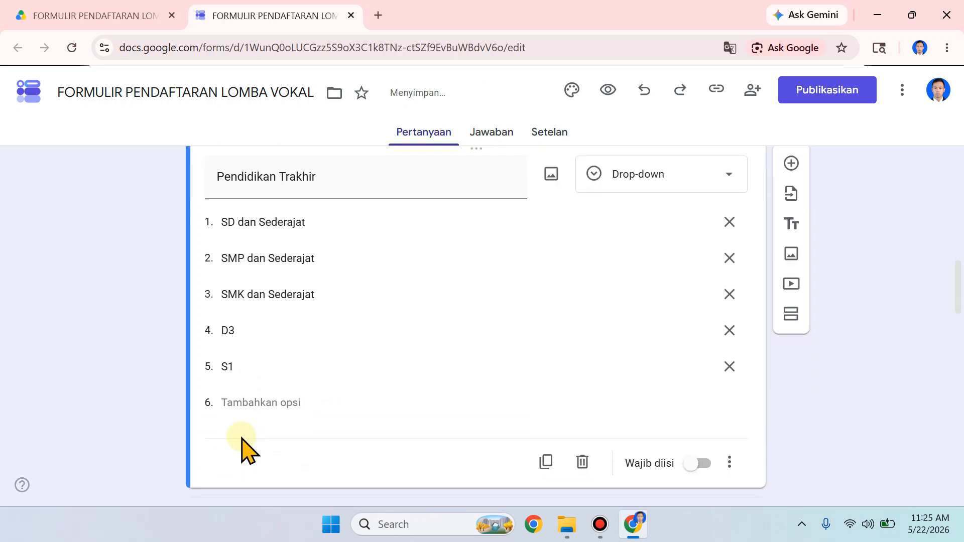
{"action": "left_click", "coordinate": [237, 400]}
{"action": "type", "text": "S2"}
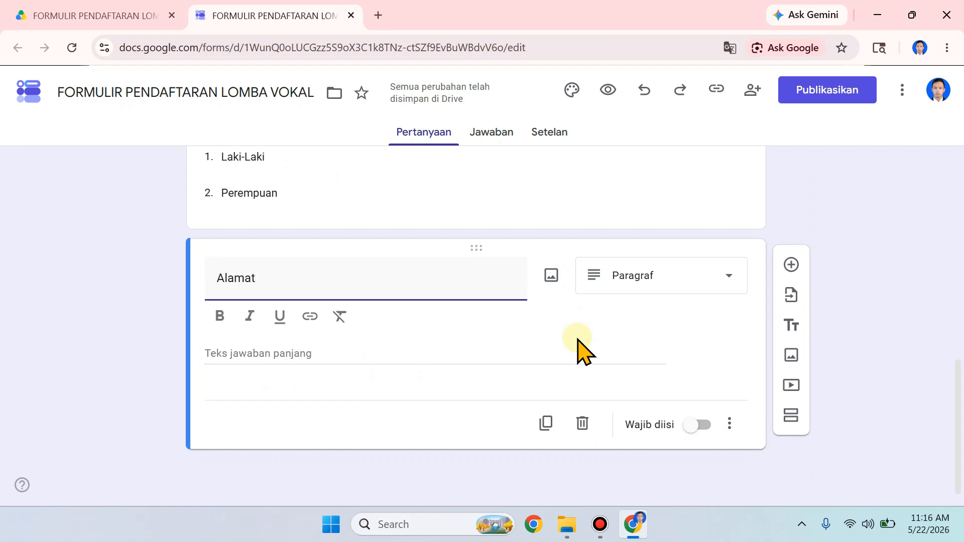
Step: Set the Alamat question's answer type to Paragraf and make it required
{"action": "left_click", "coordinate": [646, 278]}
{"action": "left_click", "coordinate": [653, 144]}
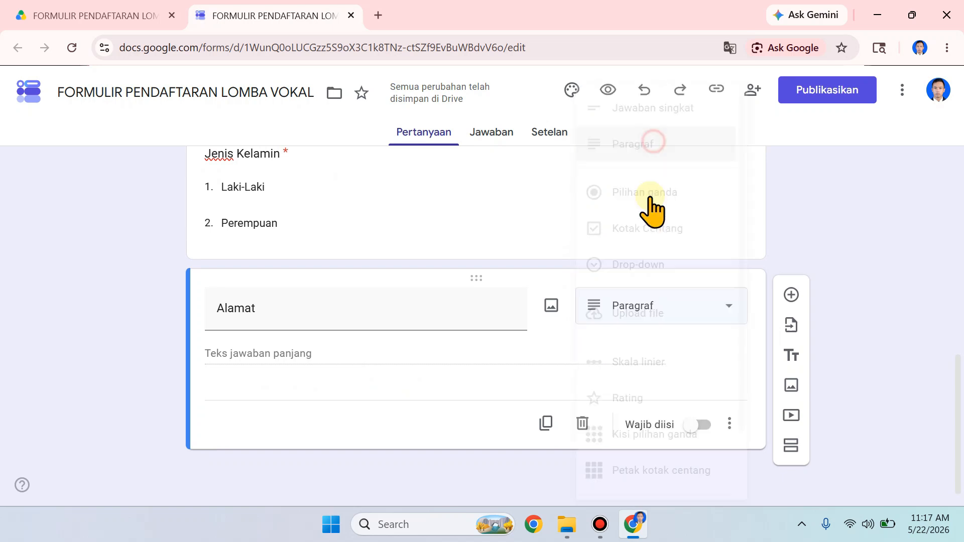
{"action": "left_click", "coordinate": [709, 421]}
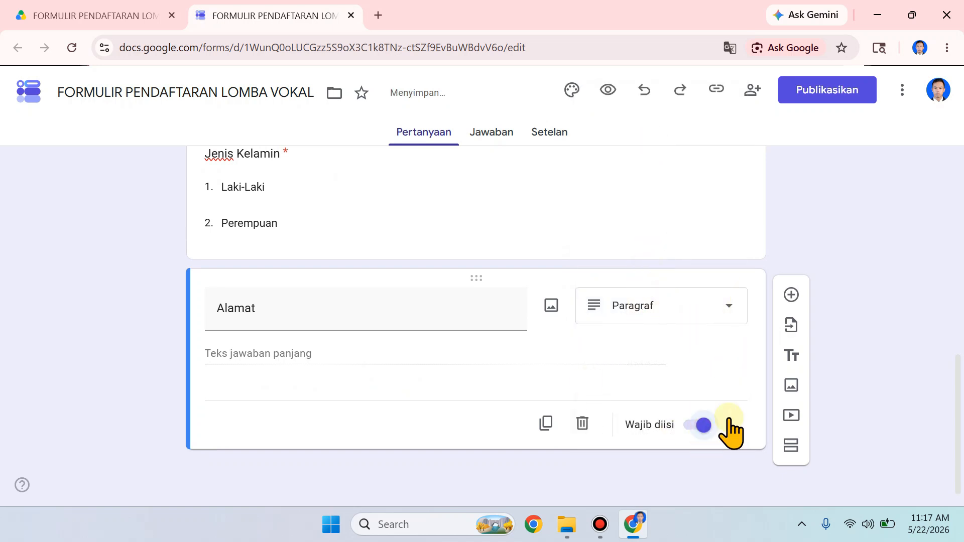
Step: Add a required "Nomor HP/WA" question with the Jawaban singkat answer type
{"action": "left_click", "coordinate": [790, 295]}
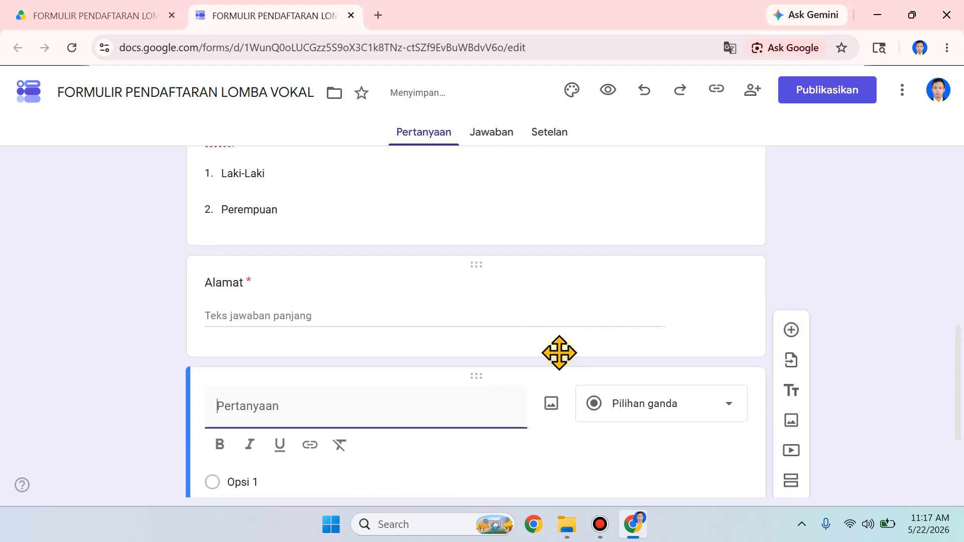
{"action": "type", "text": "Nomor HP/WA"}
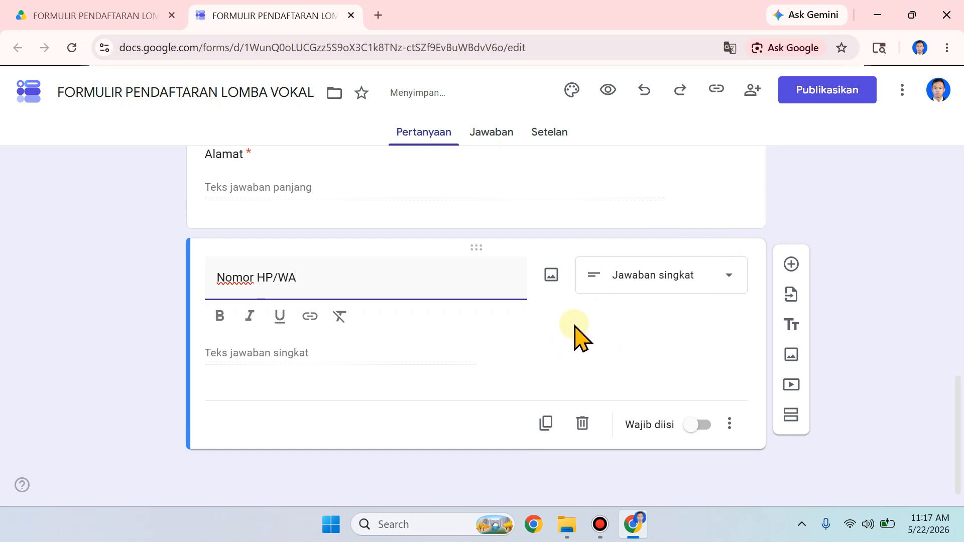
{"action": "left_click", "coordinate": [695, 280]}
{"action": "left_click", "coordinate": [700, 114]}
{"action": "left_click", "coordinate": [697, 426]}
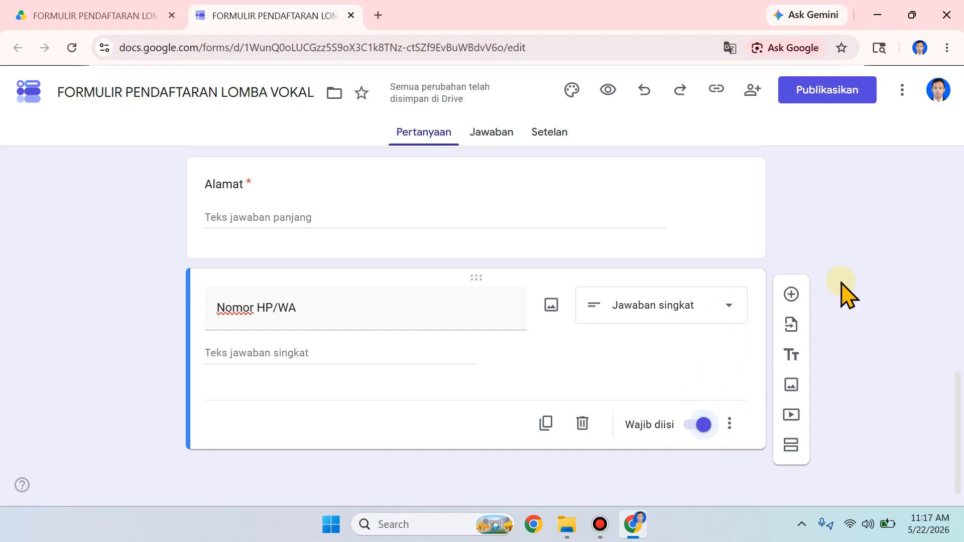
Step: Add a required "Asal Sekolah/Instansi/Kamunitas/Kota" question with the Jawaban singkat answer type
{"action": "left_click", "coordinate": [791, 295]}
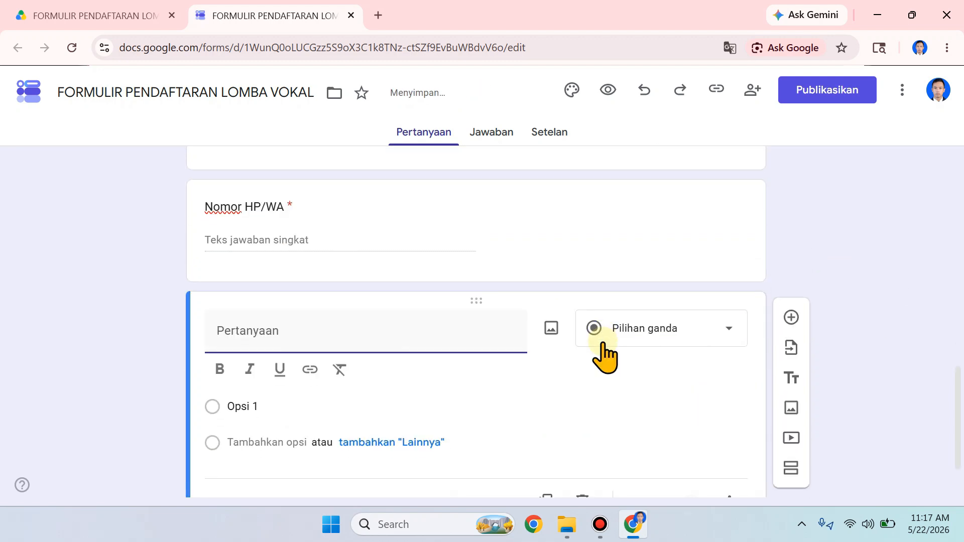
{"action": "type", "text": "Asal "}
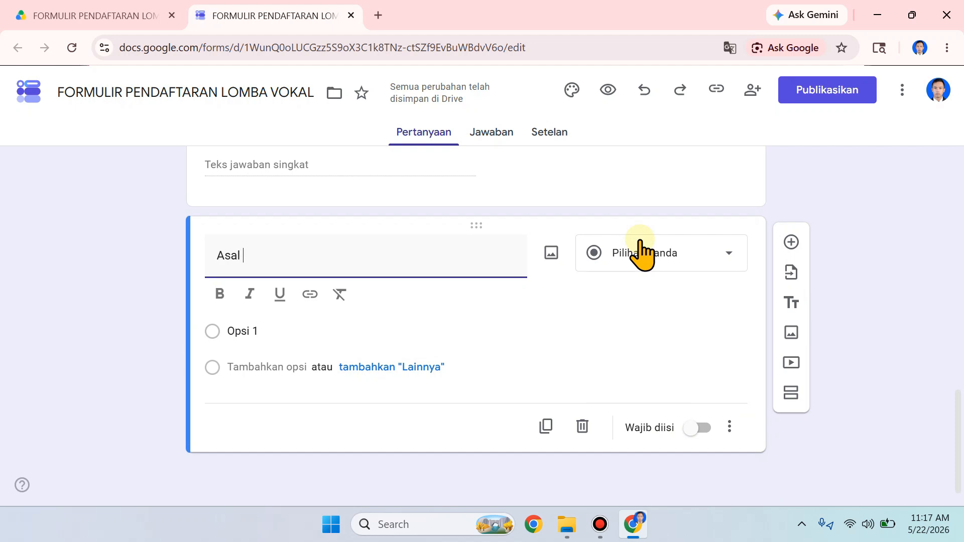
{"action": "type", "text": "Sekolah/Instansi/Kamunitas"}
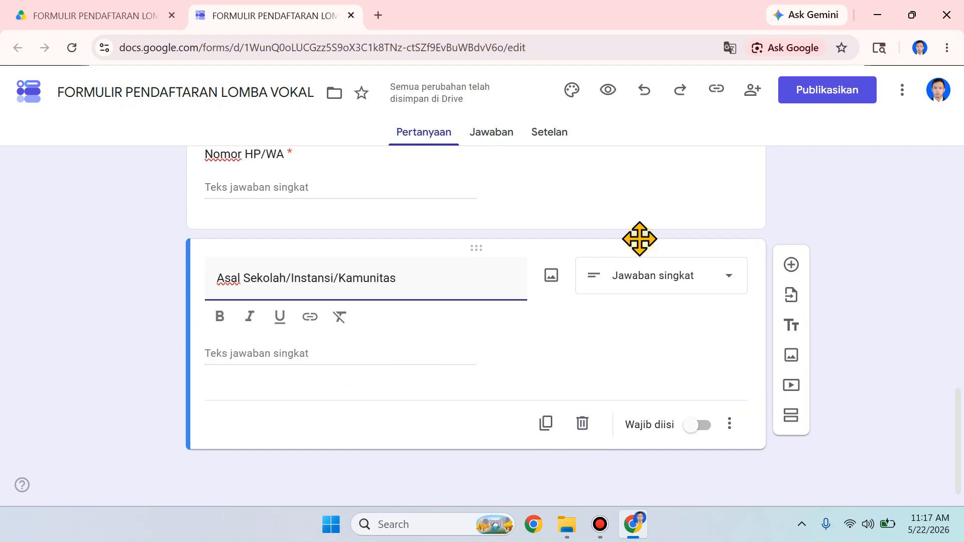
{"action": "type", "text": "/Kota"}
{"action": "left_click", "coordinate": [723, 280]}
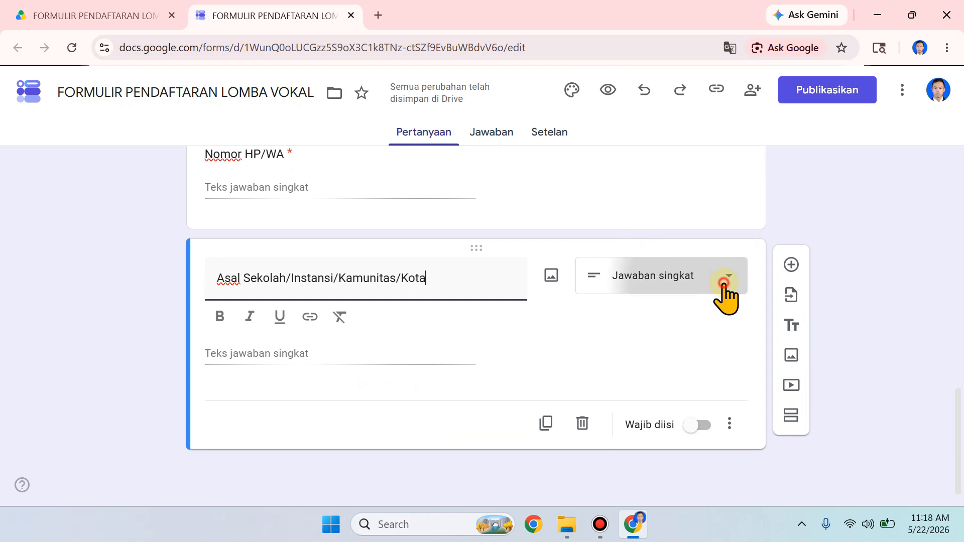
{"action": "left_click", "coordinate": [699, 109]}
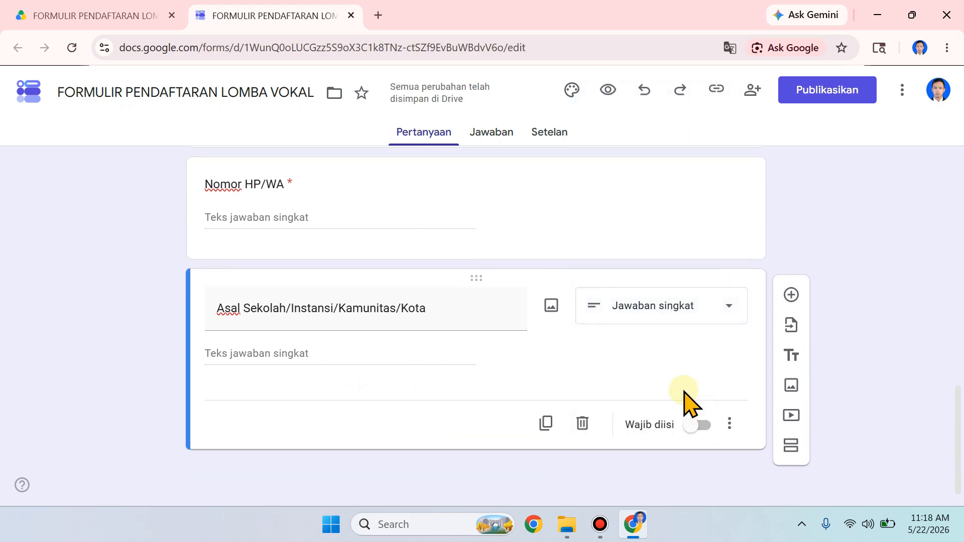
{"action": "left_click", "coordinate": [697, 426]}
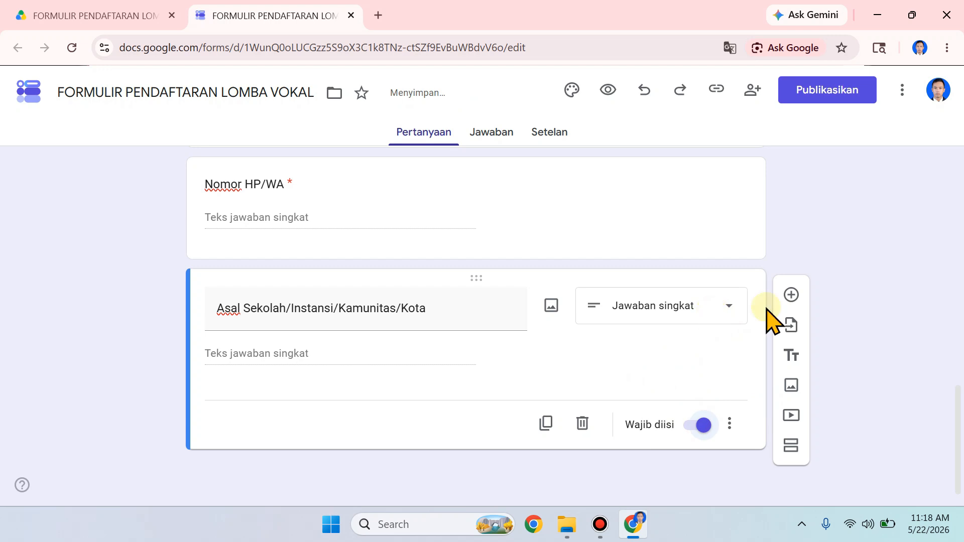
Step: Add an "Upload Pas Foto" question with the Upload file answer type and allow respondents to upload files to Drive
{"action": "left_click", "coordinate": [792, 295]}
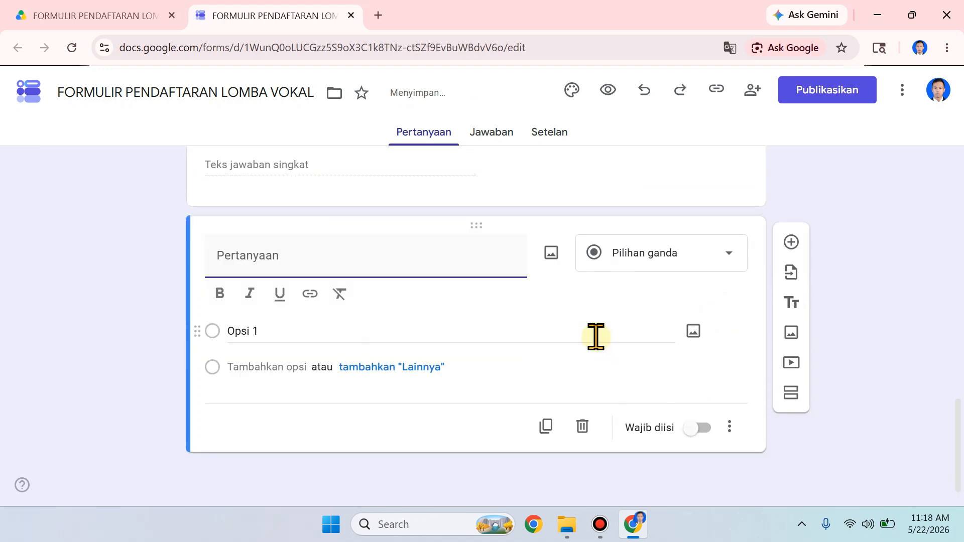
{"action": "type", "text": "Upload Pas Foto"}
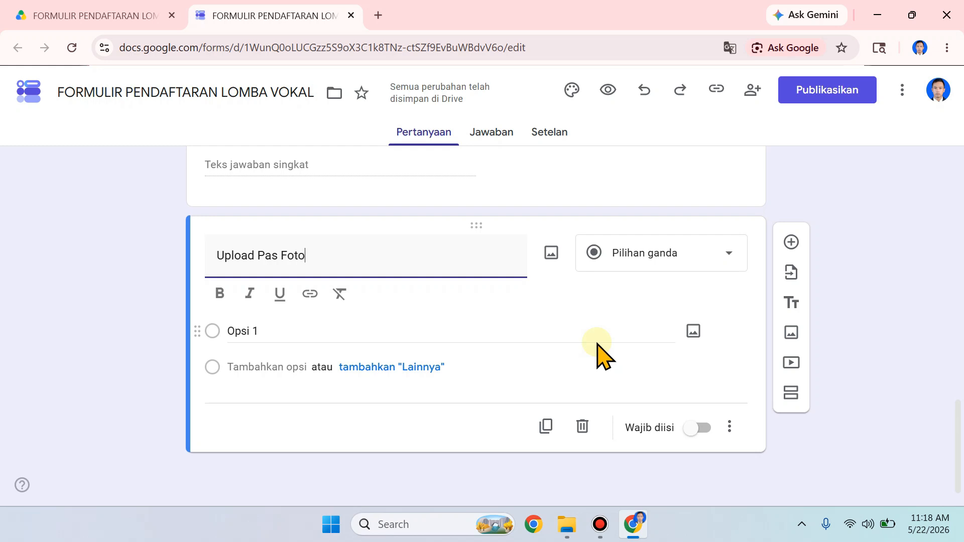
{"action": "left_click", "coordinate": [693, 258]}
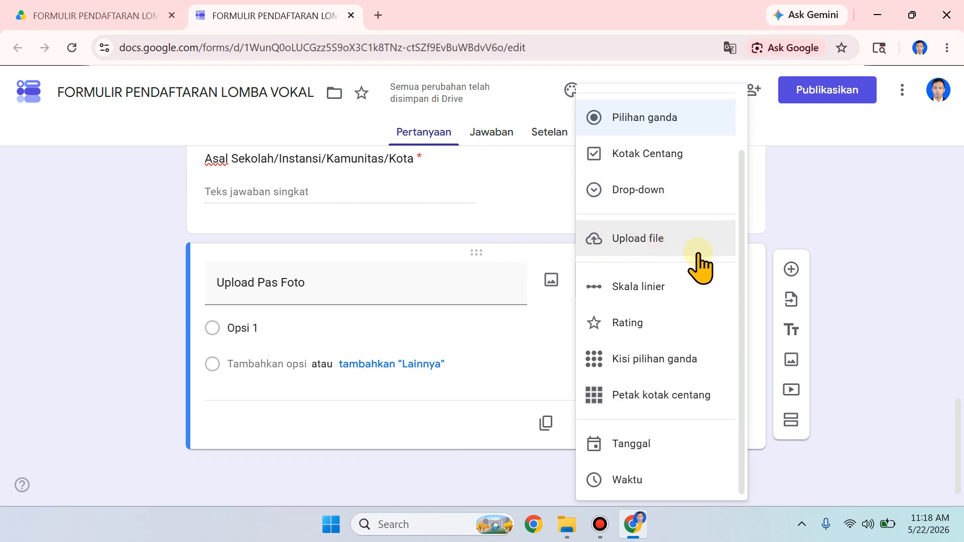
{"action": "left_click", "coordinate": [813, 231]}
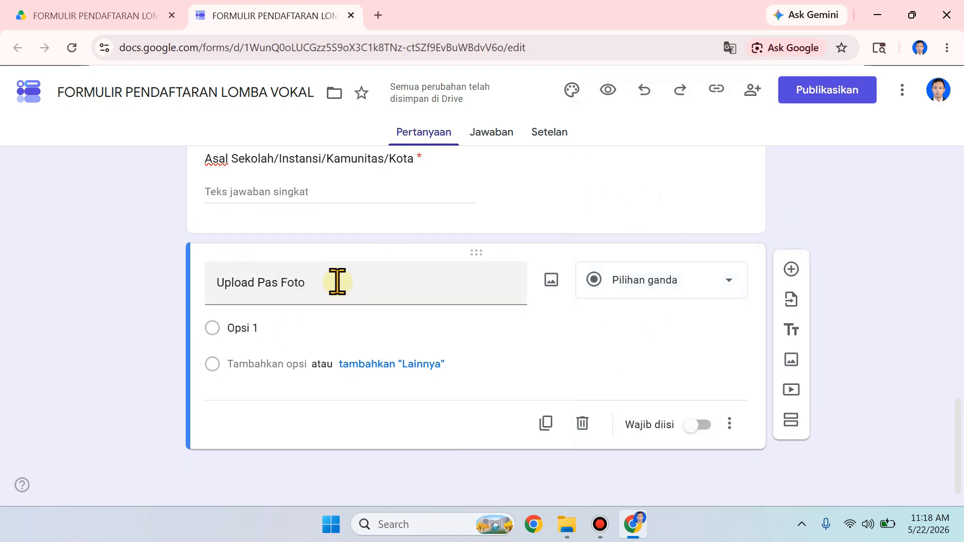
{"action": "left_click", "coordinate": [665, 290]}
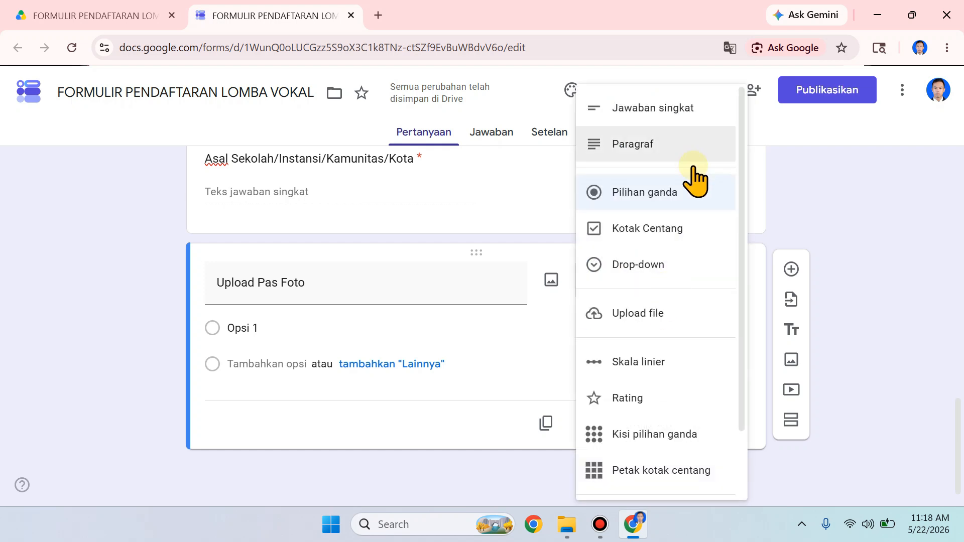
{"action": "left_click", "coordinate": [670, 319]}
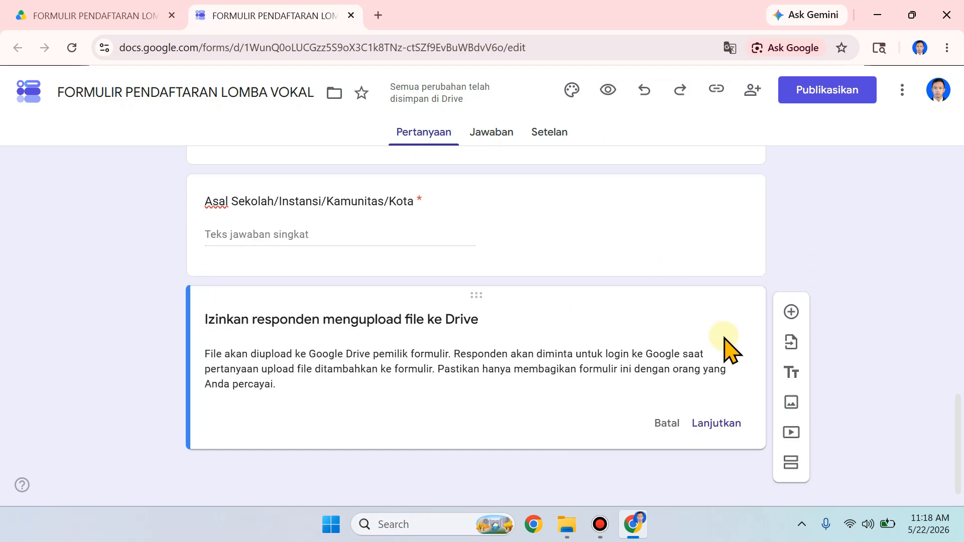
{"action": "left_click", "coordinate": [729, 423]}
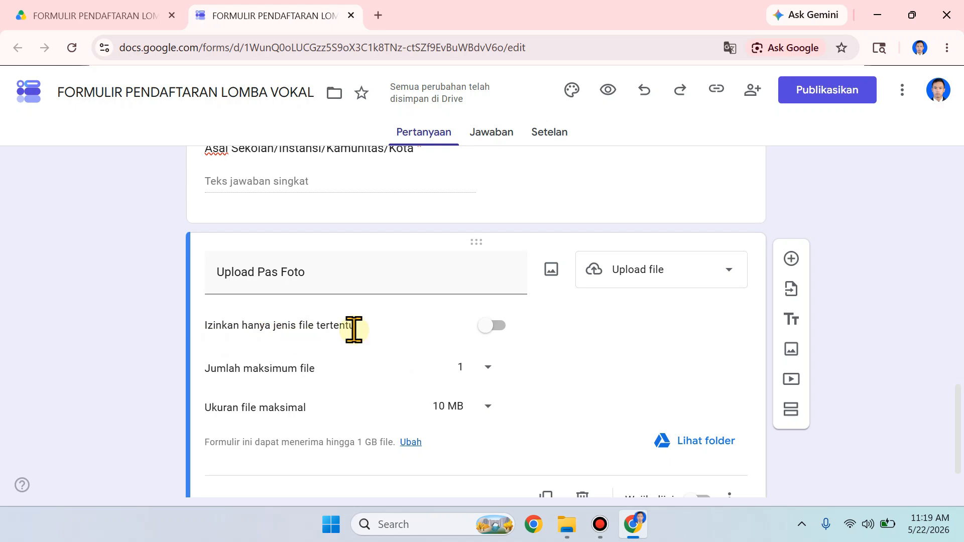
Step: Restrict the Upload Pas Foto question to the file types Gambar and Foto
{"action": "left_click", "coordinate": [492, 326]}
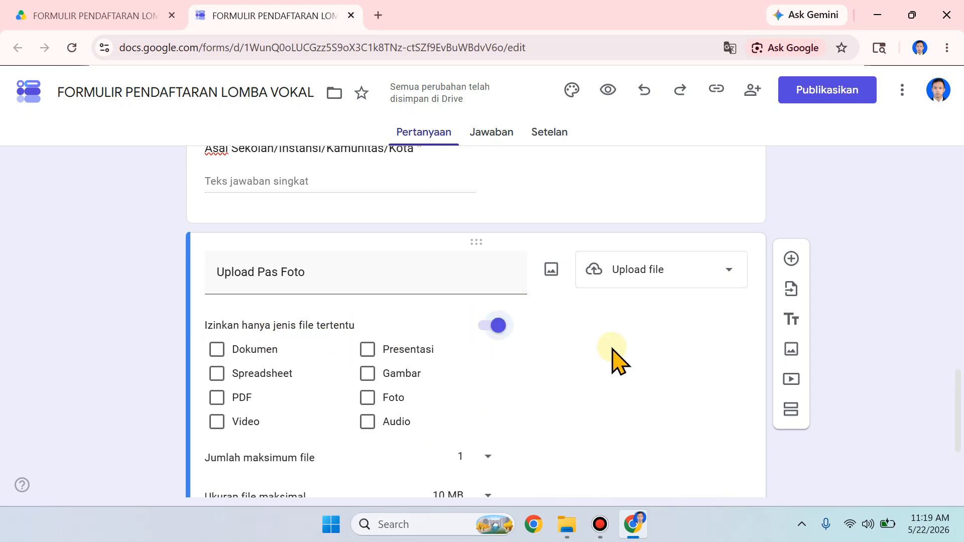
{"action": "scroll", "coordinate": [612, 351], "scroll_direction": "down", "scroll_amount": 2}
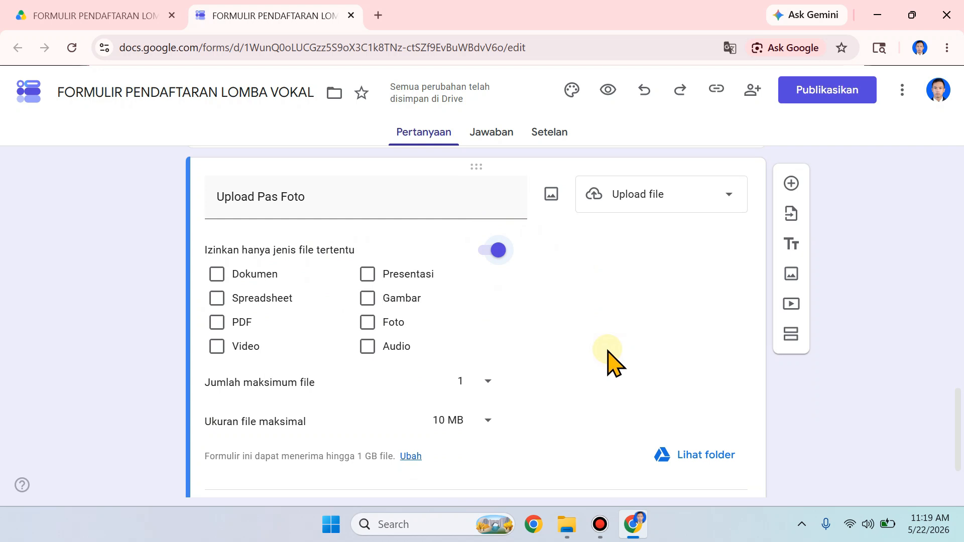
{"action": "left_click", "coordinate": [368, 299]}
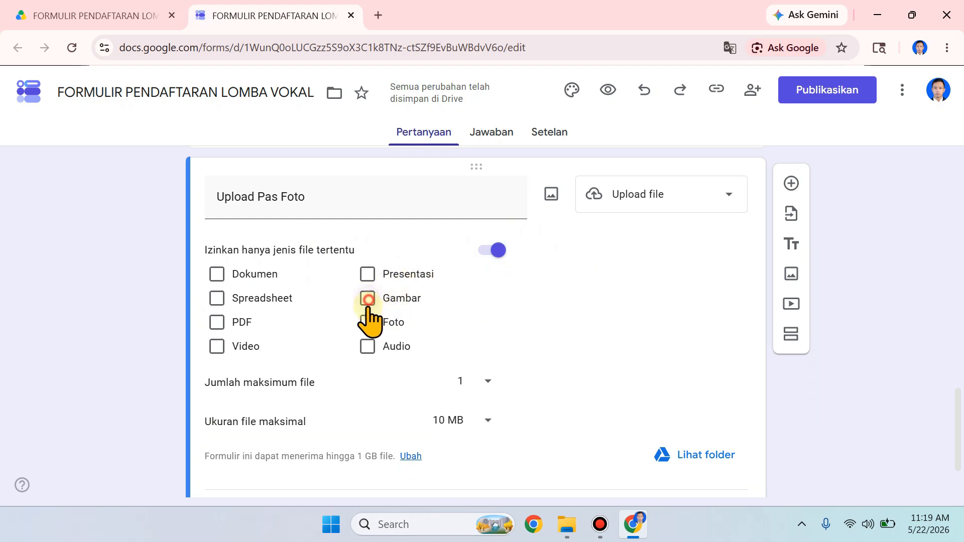
{"action": "left_click", "coordinate": [367, 323]}
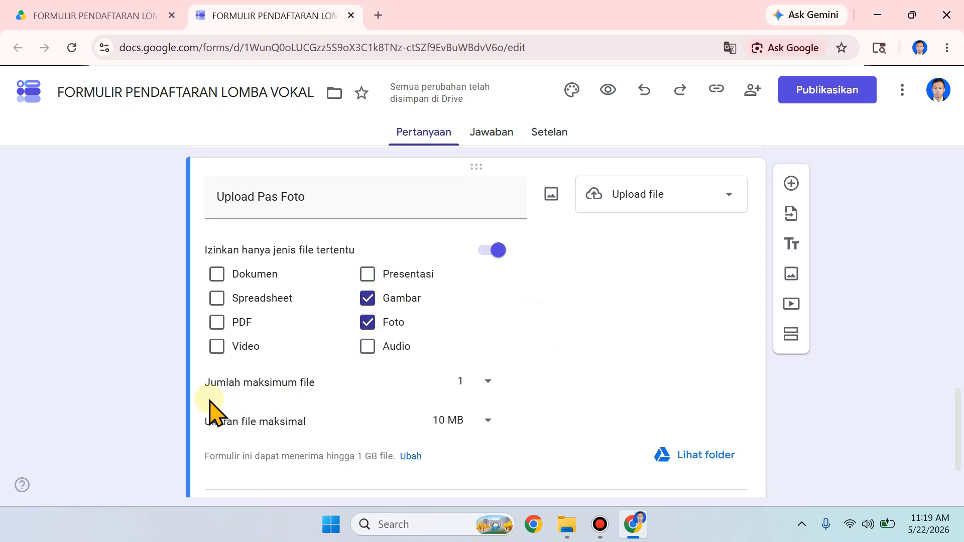
Step: Set the Upload Pas Foto limits to 1 file and 10 MB, and make the question required
{"action": "scroll", "coordinate": [512, 337], "scroll_direction": "down", "scroll_amount": 2}
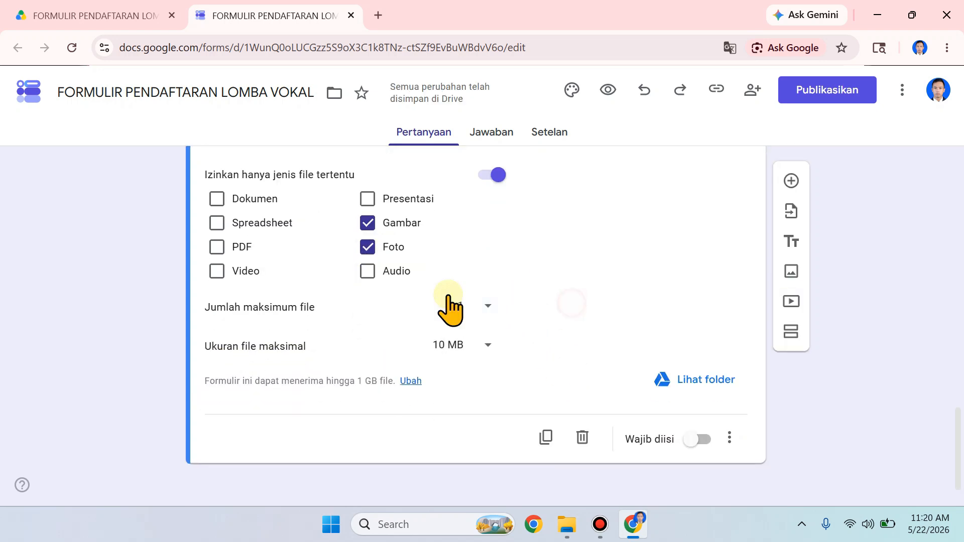
{"action": "left_click", "coordinate": [481, 307]}
{"action": "left_click", "coordinate": [482, 307]}
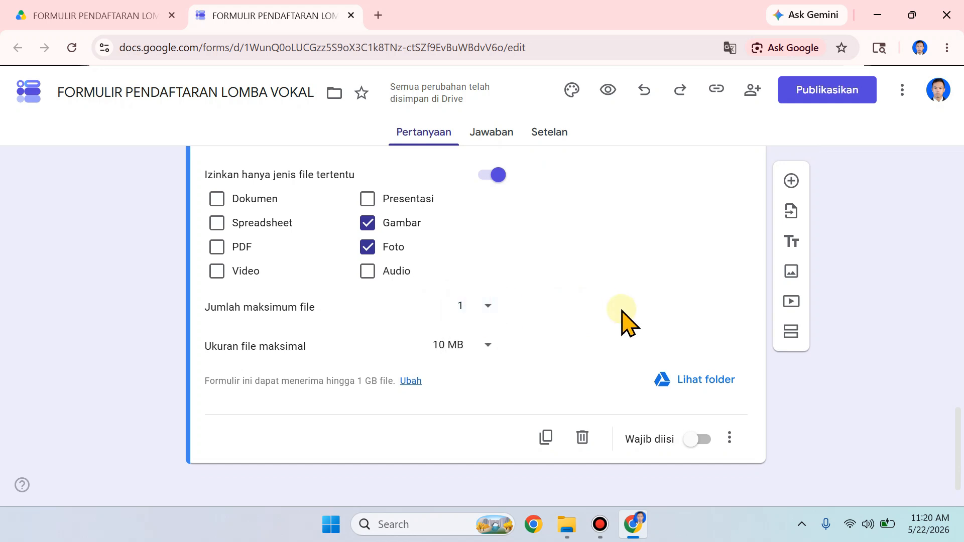
{"action": "left_click", "coordinate": [453, 338]}
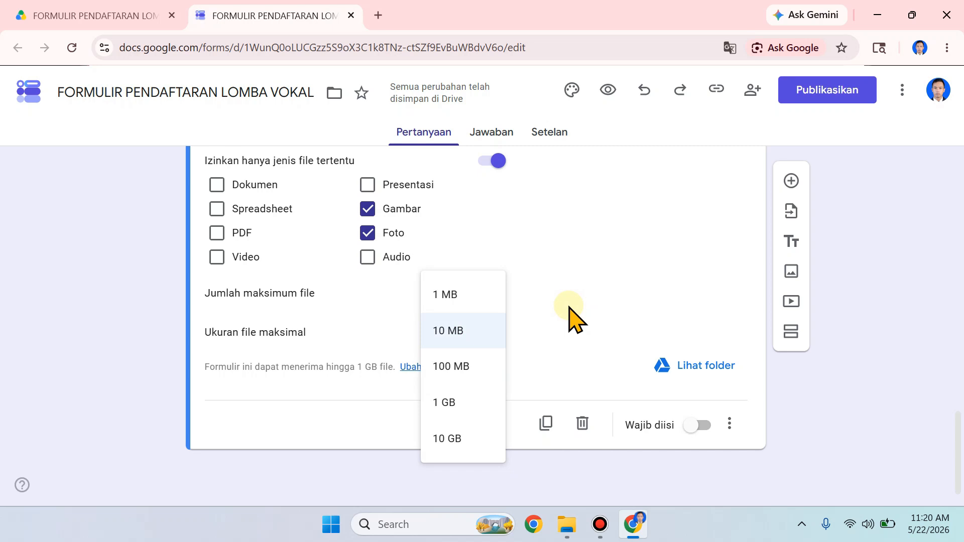
{"action": "left_click", "coordinate": [447, 330]}
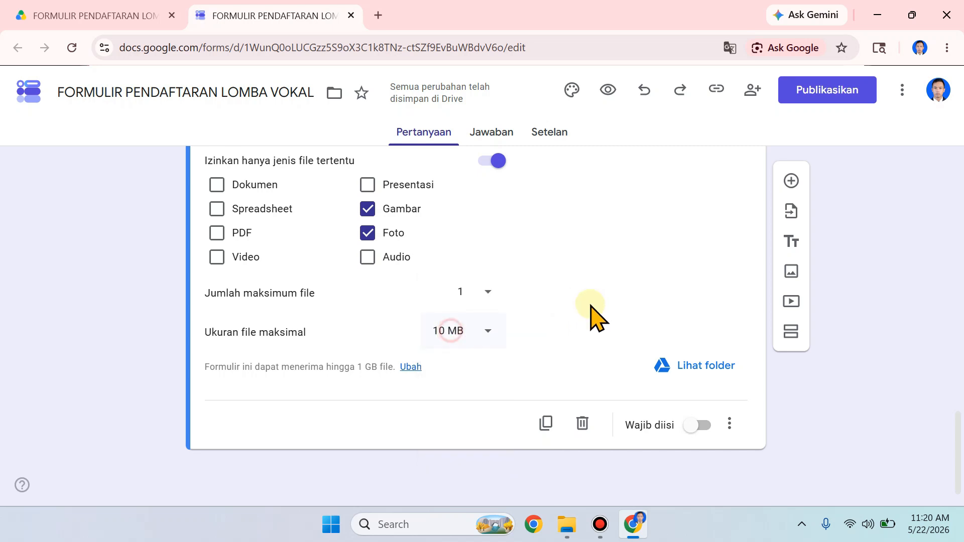
{"action": "scroll", "coordinate": [634, 345], "scroll_direction": "up", "scroll_amount": 2}
{"action": "scroll", "coordinate": [660, 360], "scroll_direction": "down", "scroll_amount": 2}
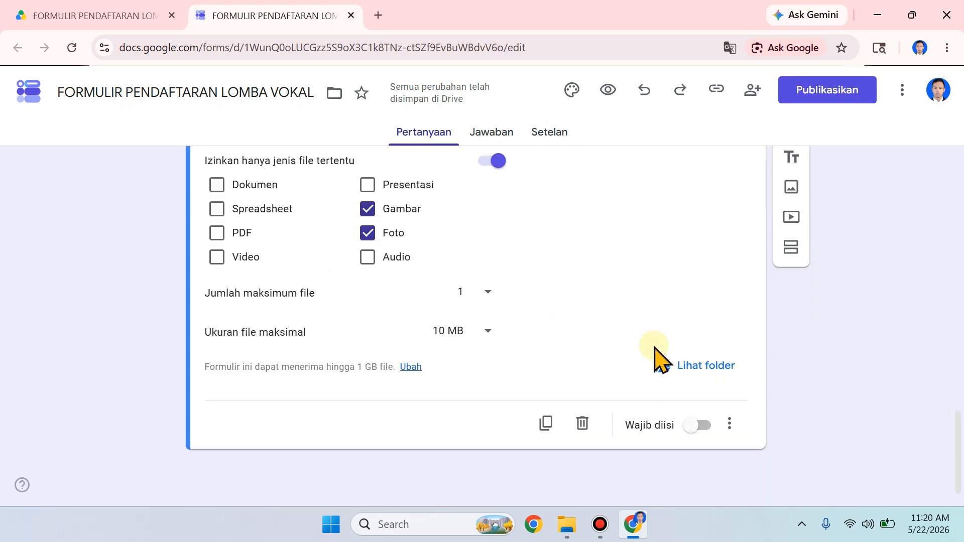
{"action": "left_click", "coordinate": [697, 425]}
{"action": "scroll", "coordinate": [761, 442], "scroll_direction": "up", "scroll_amount": 3}
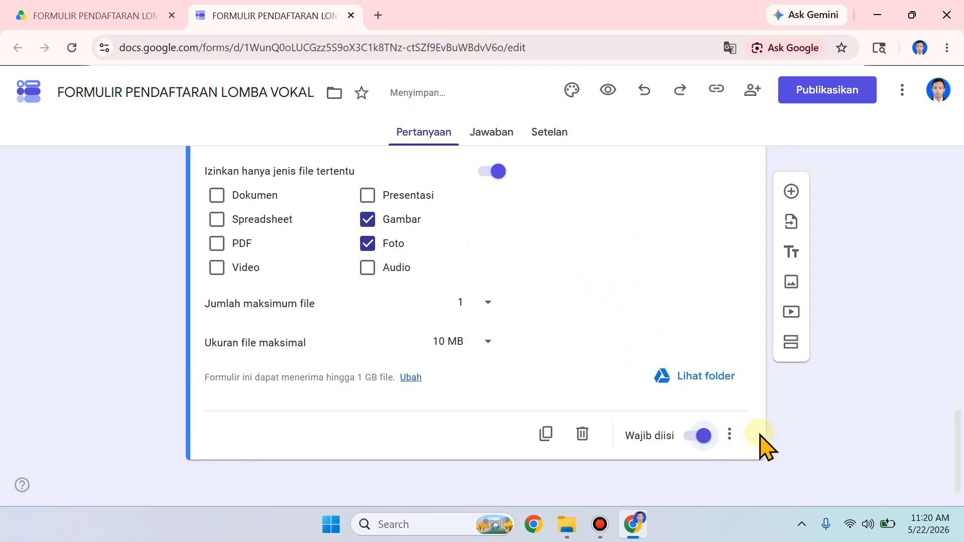
{"action": "scroll", "coordinate": [761, 442], "scroll_direction": "down", "scroll_amount": 3}
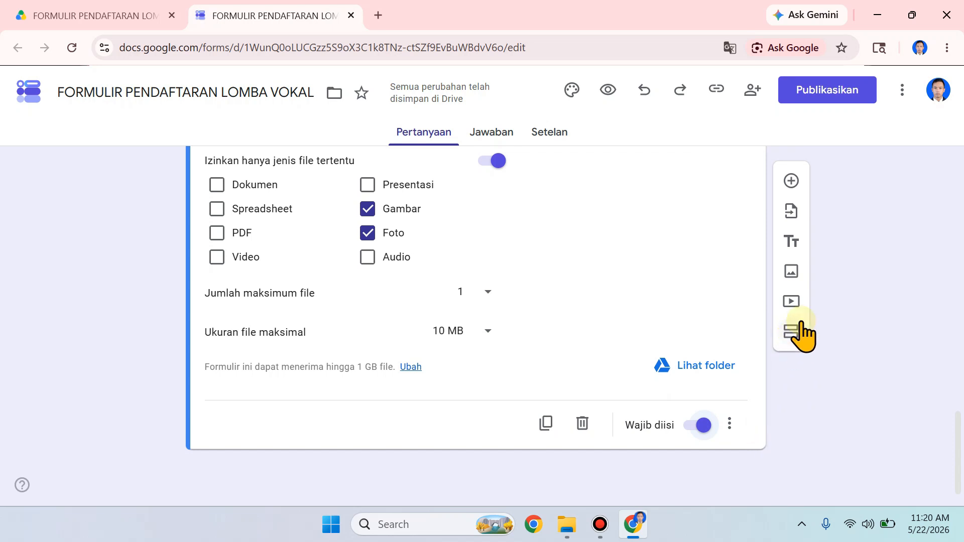
Step: Add a second section to the form and title it DATA PENAMPILAN
{"action": "left_click", "coordinate": [789, 334]}
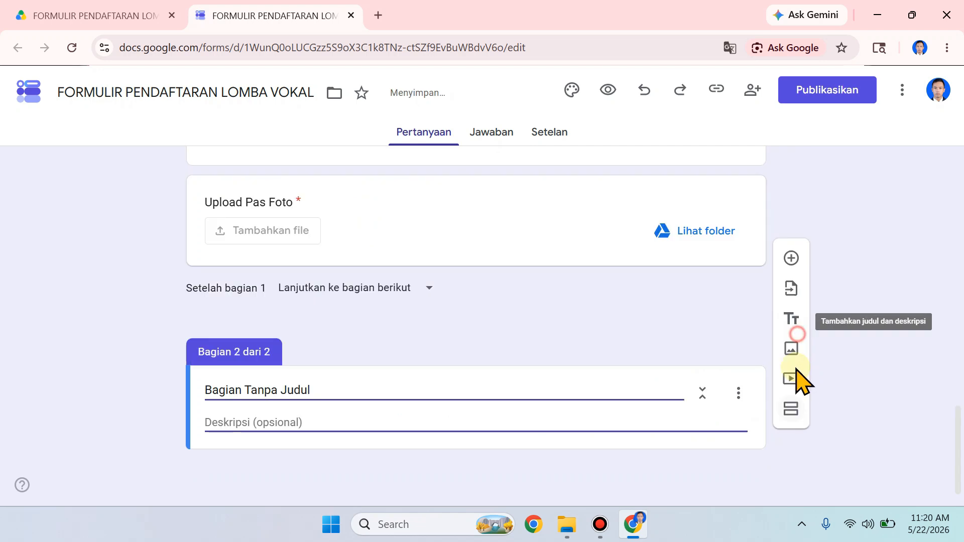
{"action": "left_click", "coordinate": [528, 386]}
{"action": "key", "text": "BackSpace"}
{"action": "type", "text": "DAYA"}
{"action": "key", "text": "BackSpace"}
{"action": "key", "text": "BackSpace"}
{"action": "type", "text": "TA PENAMPI"}
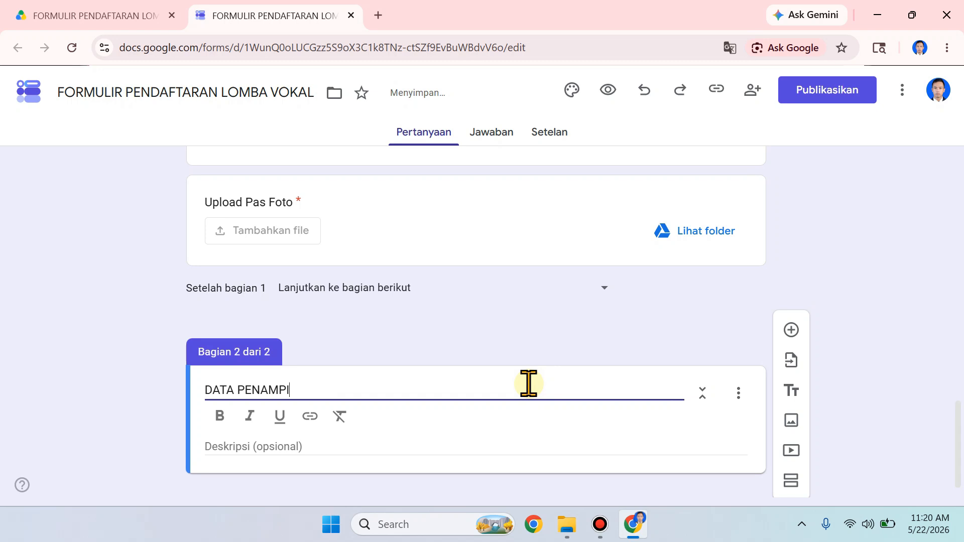
{"action": "type", "text": "LAN"}
Step: Enter "isi data penampilan anda" as the description of the DATA PENAMPILAN section
{"action": "left_click", "coordinate": [385, 444]}
{"action": "type", "text": "isi d"}
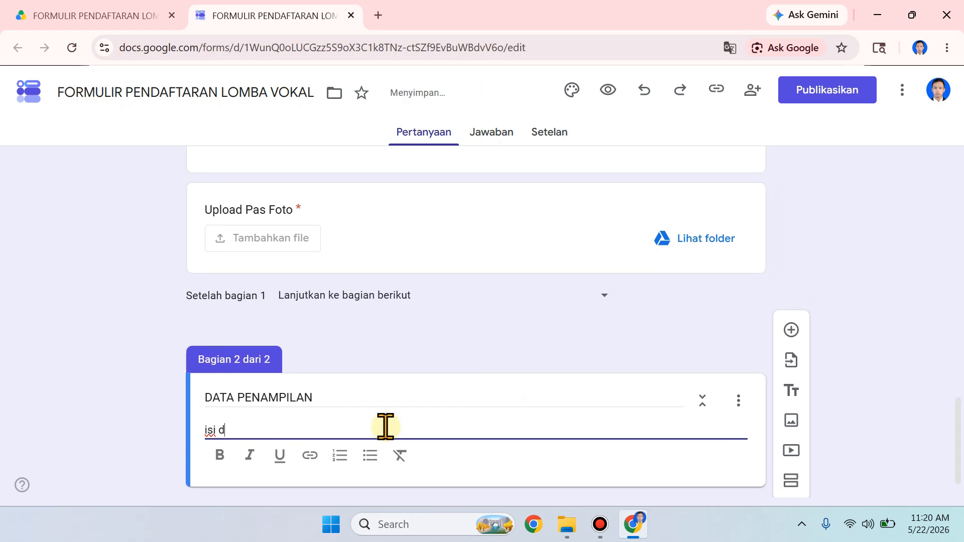
{"action": "type", "text": "ata penampilan anda"}
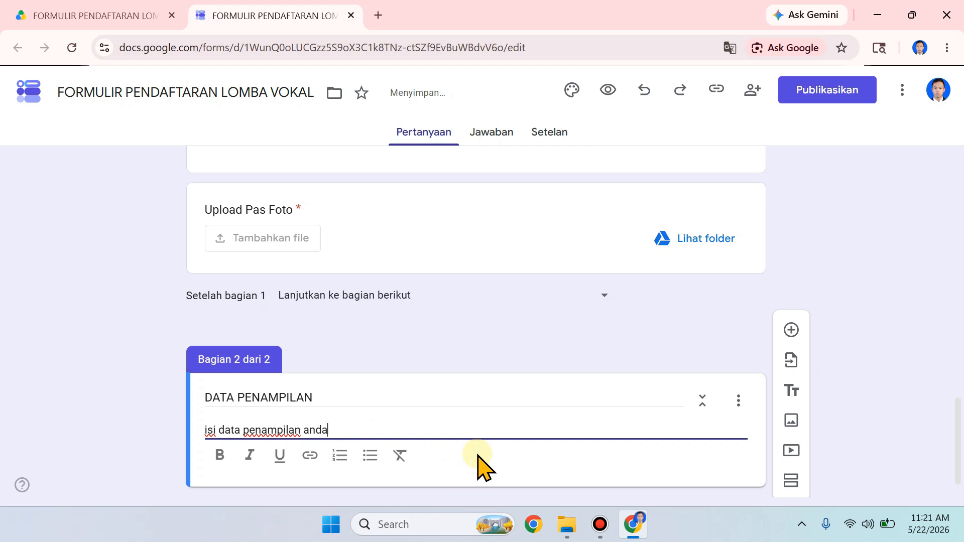
Step: Review the questions of the first section from the form description through to the DATA PENAMPILAN section
{"action": "scroll", "coordinate": [478, 467], "scroll_direction": "up", "scroll_amount": 20}
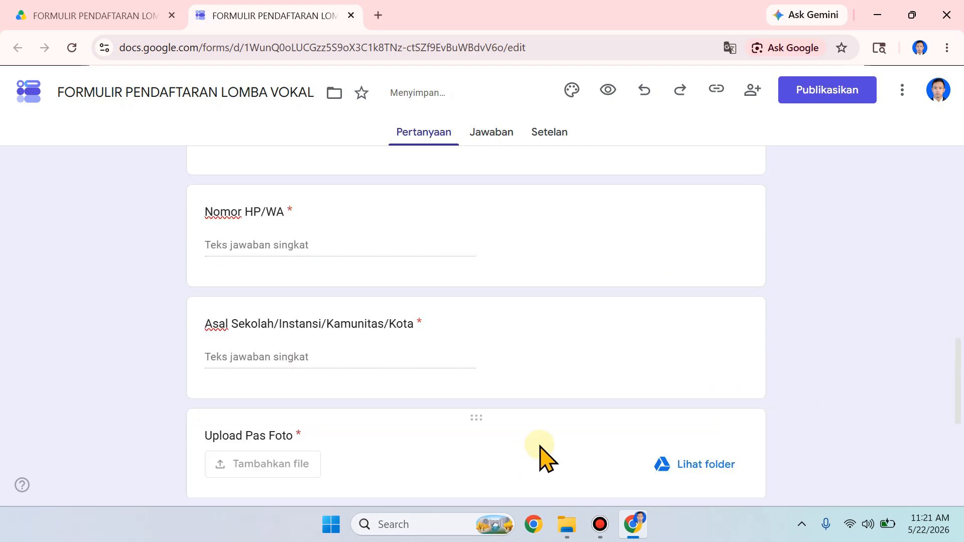
{"action": "scroll", "coordinate": [561, 258], "scroll_direction": "down", "scroll_amount": 2}
{"action": "scroll", "coordinate": [561, 259], "scroll_direction": "up", "scroll_amount": 1}
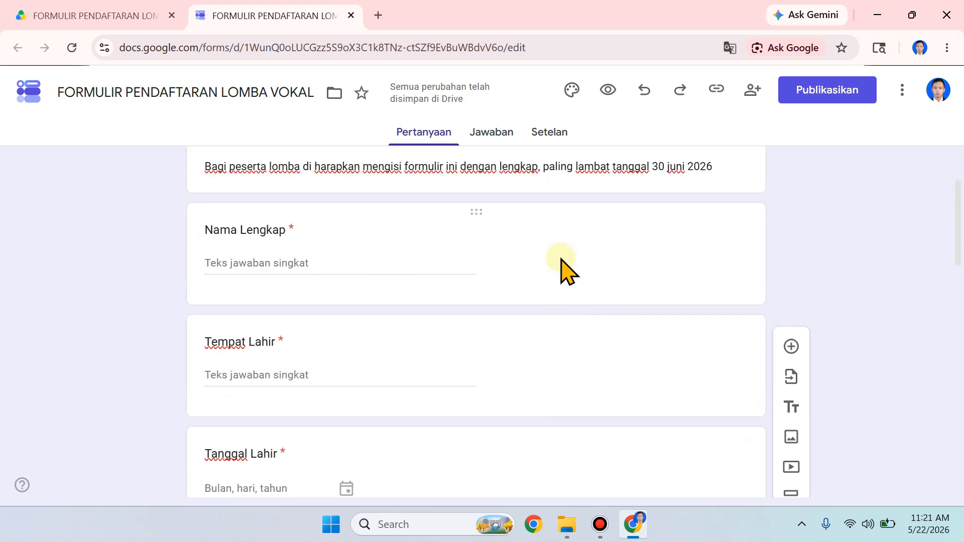
{"action": "scroll", "coordinate": [560, 258], "scroll_direction": "down", "scroll_amount": 3}
{"action": "scroll", "coordinate": [561, 259], "scroll_direction": "down", "scroll_amount": 3}
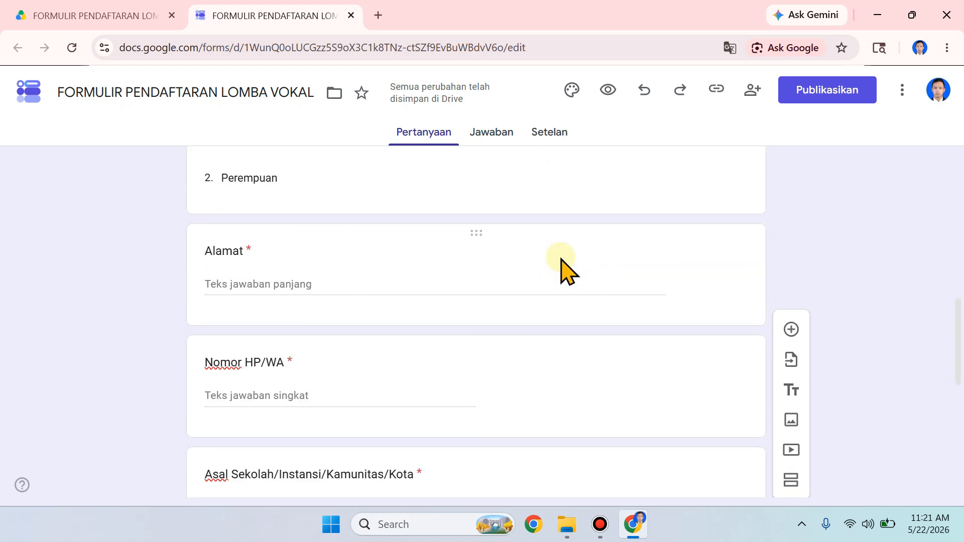
{"action": "scroll", "coordinate": [560, 259], "scroll_direction": "down", "scroll_amount": 5}
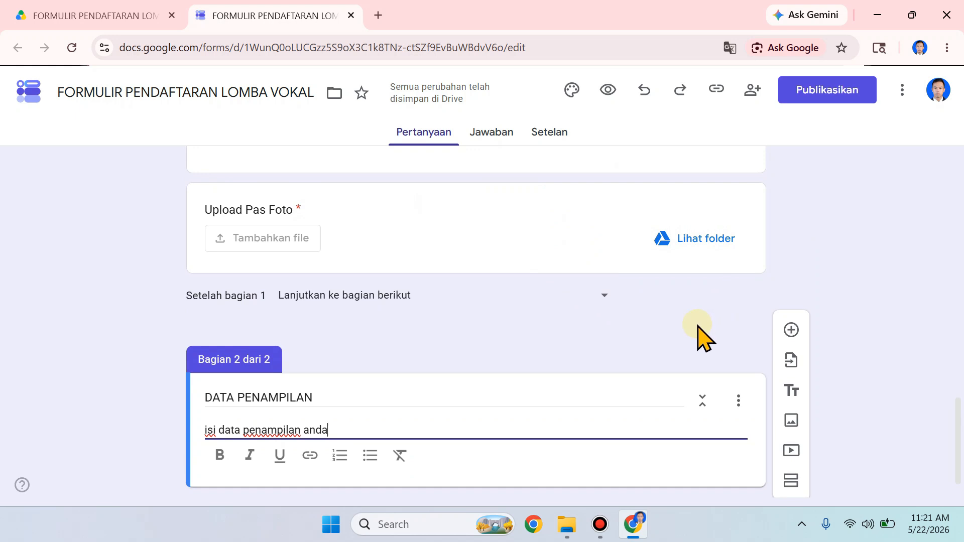
{"action": "scroll", "coordinate": [670, 336], "scroll_direction": "down", "scroll_amount": 1}
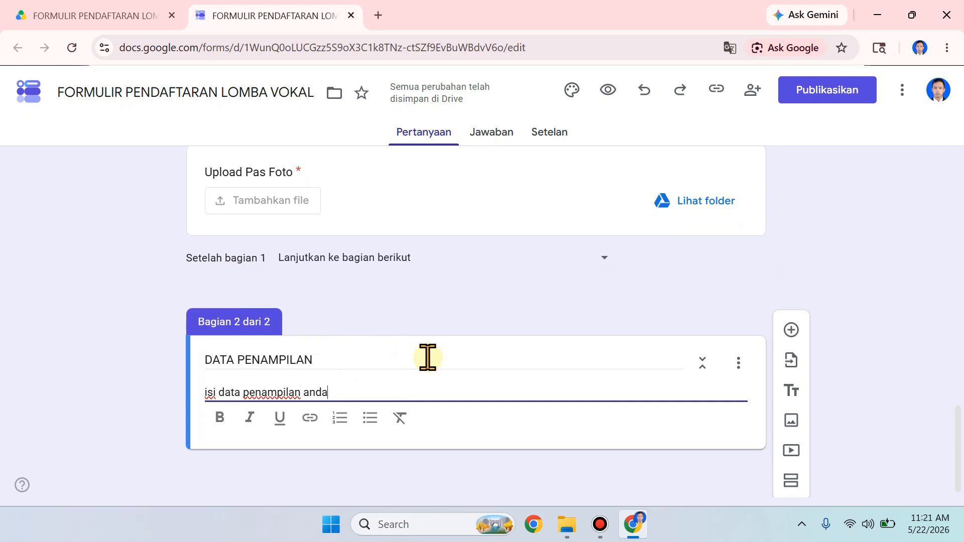
Step: Add a required "Judul Lagu Yang Akan di Bawakan" question with the Jawaban singkat answer type to the DATA PENAMPILAN section
{"action": "left_click", "coordinate": [791, 330]}
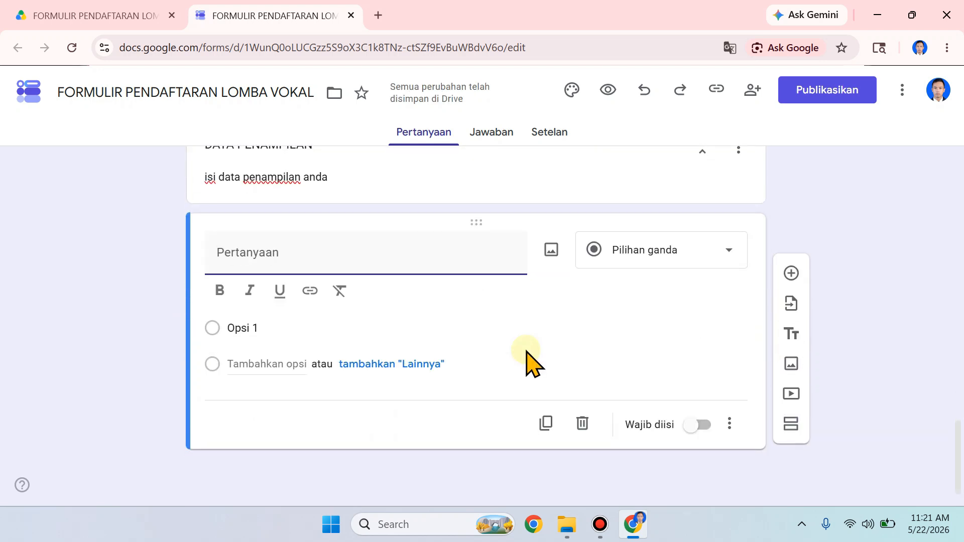
{"action": "type", "text": "Judul Lagu Yang Akan di Bawakan"}
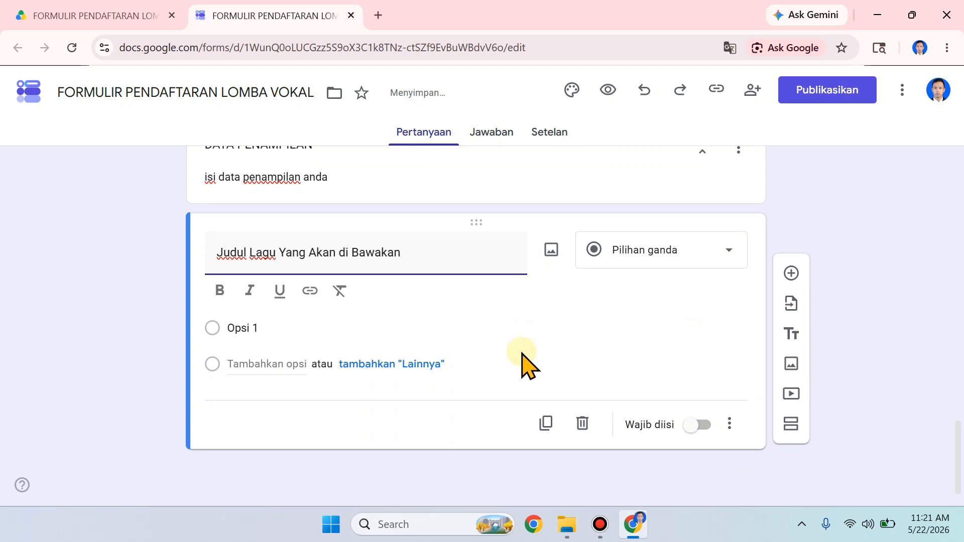
{"action": "left_click", "coordinate": [684, 258]}
{"action": "left_click", "coordinate": [715, 108]}
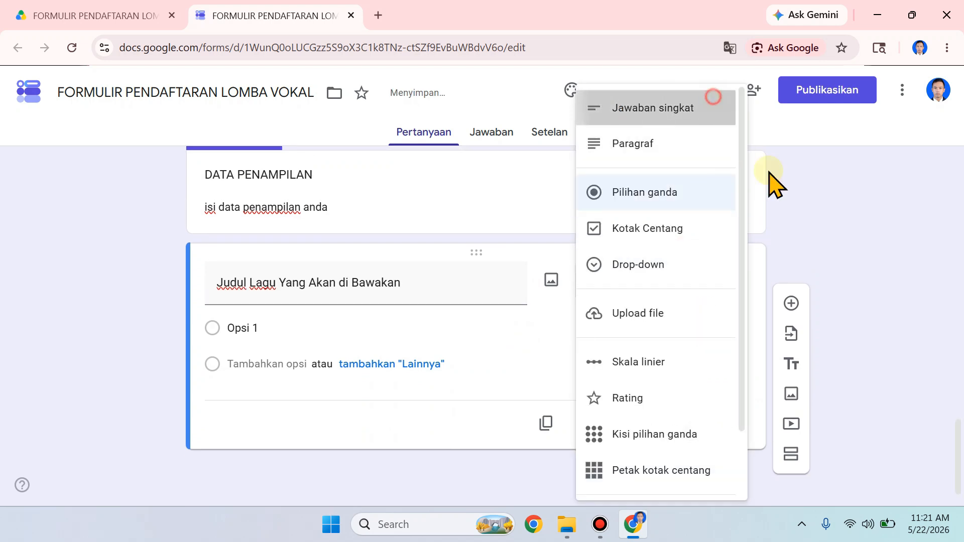
{"action": "left_click", "coordinate": [698, 416]}
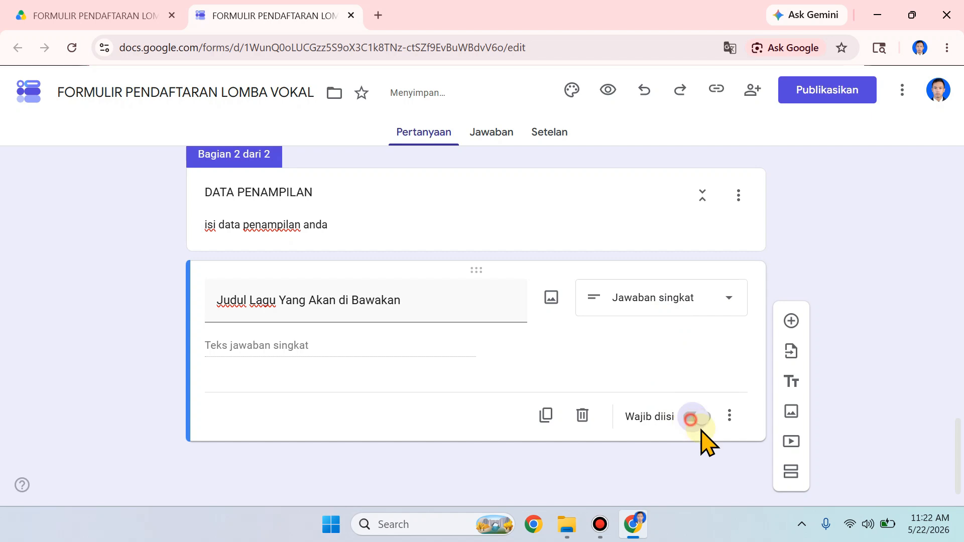
Step: Add a required "Penyanyi Asli" question with the Jawaban singkat answer type
{"action": "left_click", "coordinate": [799, 318]}
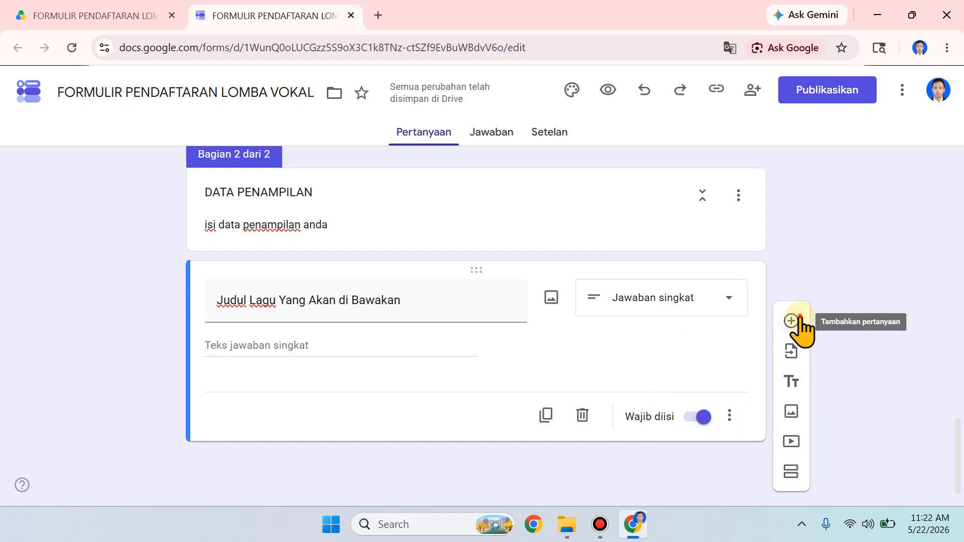
{"action": "type", "text": "Peny"}
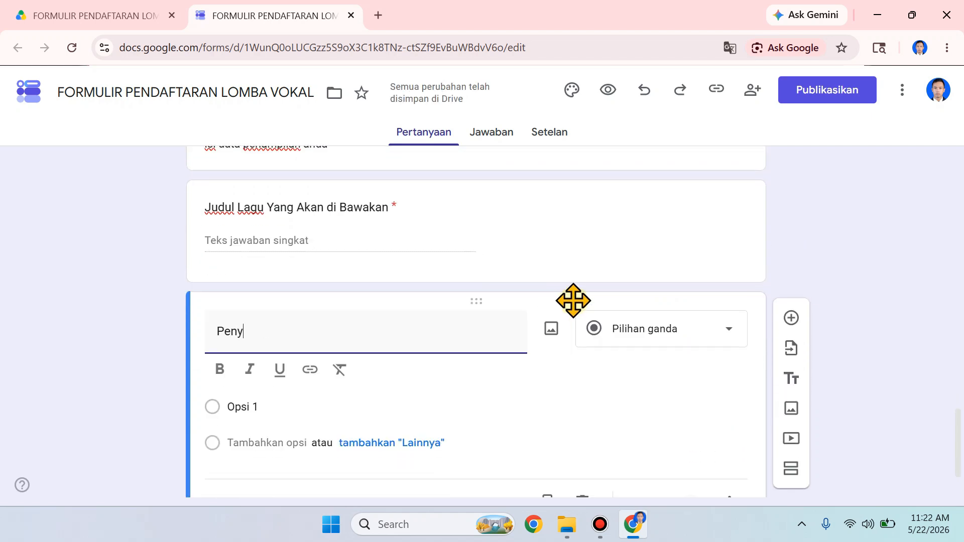
{"action": "type", "text": "anyi Asli"}
{"action": "left_click", "coordinate": [653, 333]}
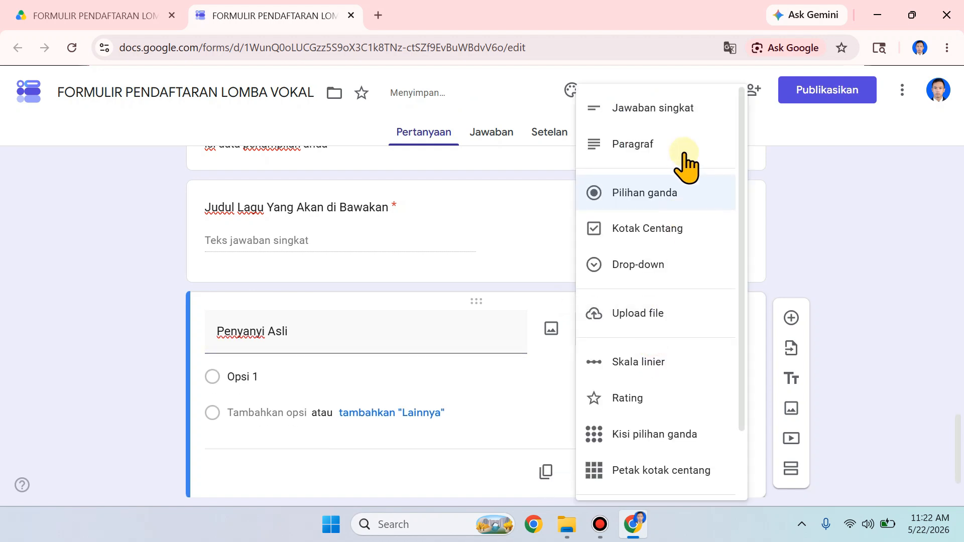
{"action": "left_click", "coordinate": [691, 117]}
{"action": "left_click", "coordinate": [702, 444]}
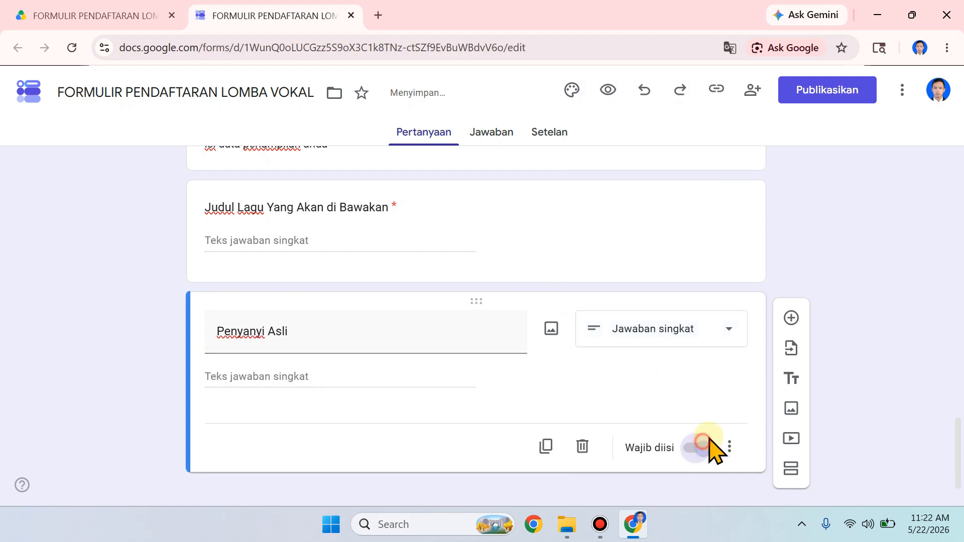
Step: Add a "Genre lagu" question with the Kotak Centang answer type and the options POP and Zass
{"action": "left_click", "coordinate": [792, 319]}
{"action": "type", "text": "Genre lagu"}
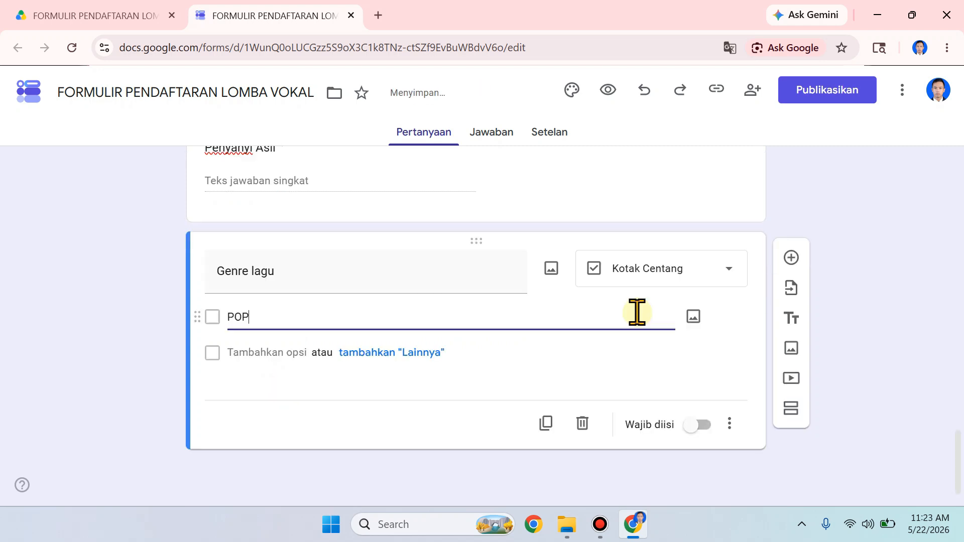
{"action": "left_click", "coordinate": [267, 352]}
{"action": "type", "text": "Da"}
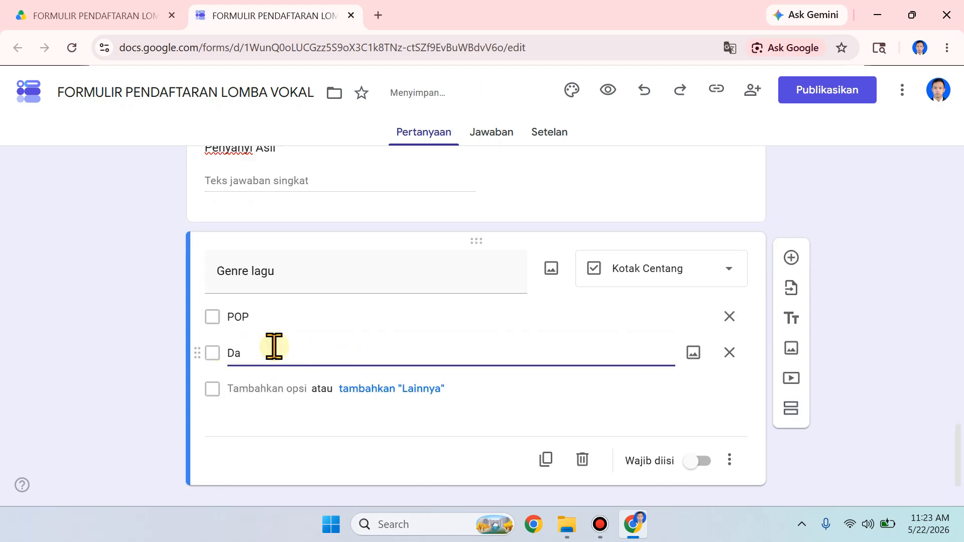
{"action": "left_click", "coordinate": [256, 387]}
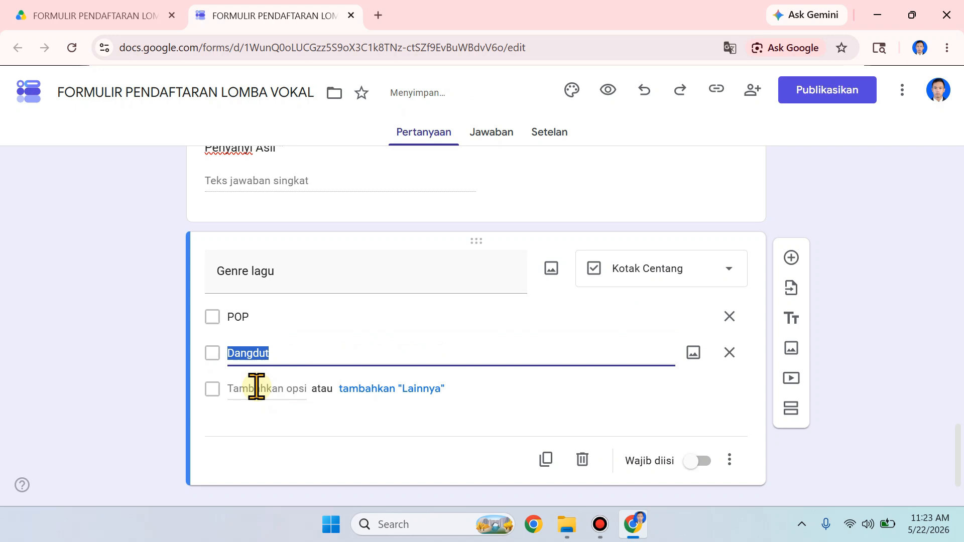
{"action": "type", "text": "Zass"}
Step: Add the option Lagu Daerah to the Genre lagu question and make the question required
{"action": "left_click", "coordinate": [259, 390]}
{"action": "type", "text": "Tr"}
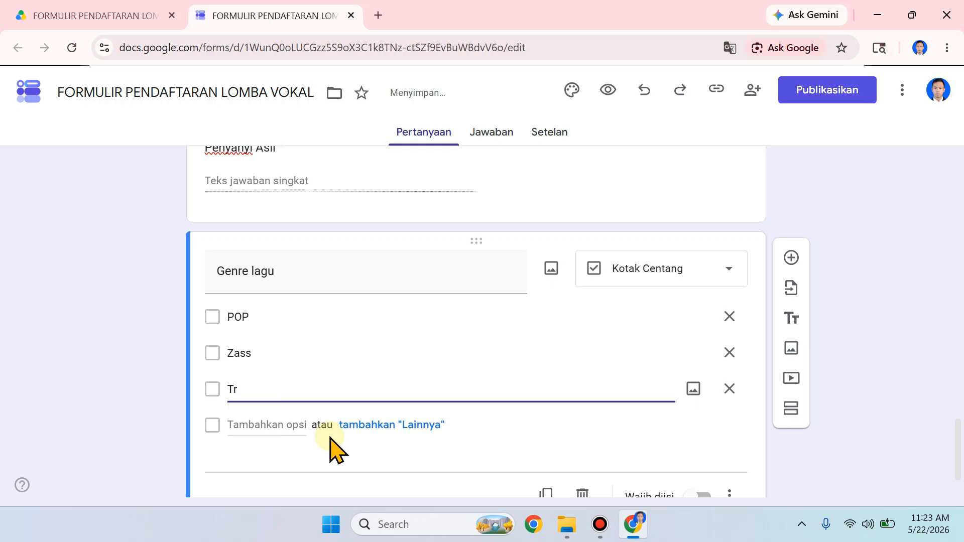
{"action": "type", "text": "agu"}
{"action": "scroll", "coordinate": [546, 442], "scroll_direction": "up", "scroll_amount": 4}
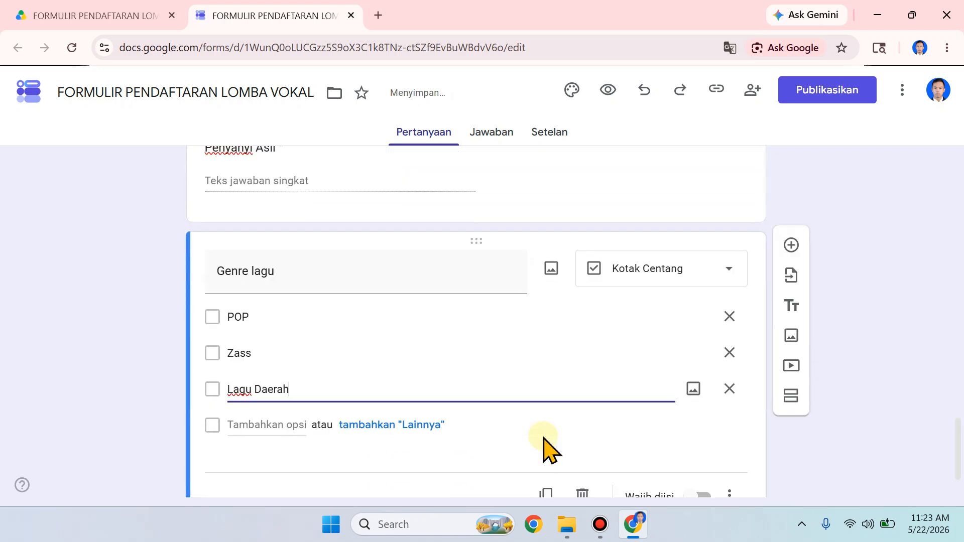
{"action": "scroll", "coordinate": [543, 448], "scroll_direction": "down", "scroll_amount": 2}
{"action": "left_click", "coordinate": [703, 425]}
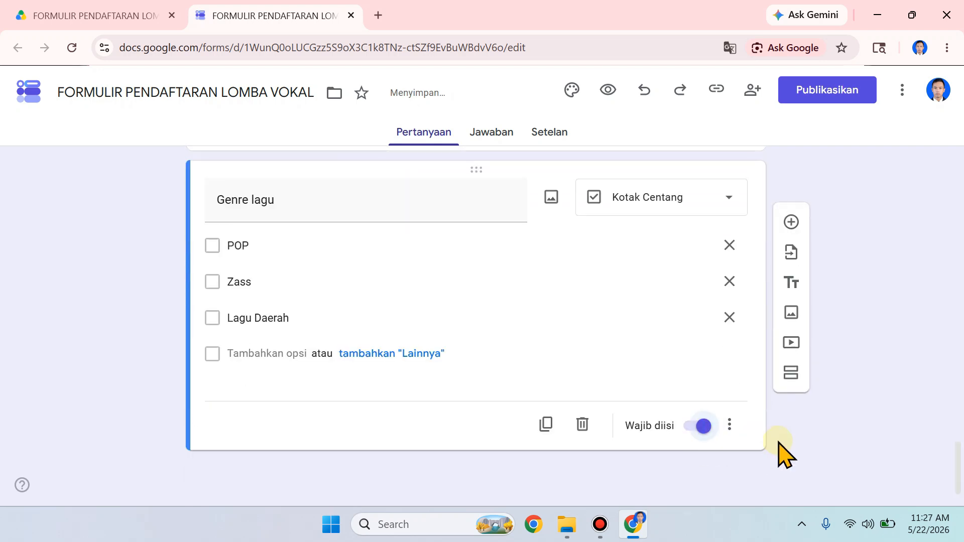
Step: In the form settings, set Kumpulkan alamat email to Jangan kumpulkan and turn on Izinkan pengeditan respons
{"action": "scroll", "coordinate": [778, 443], "scroll_direction": "up", "scroll_amount": 8}
{"action": "scroll", "coordinate": [777, 439], "scroll_direction": "up", "scroll_amount": 15}
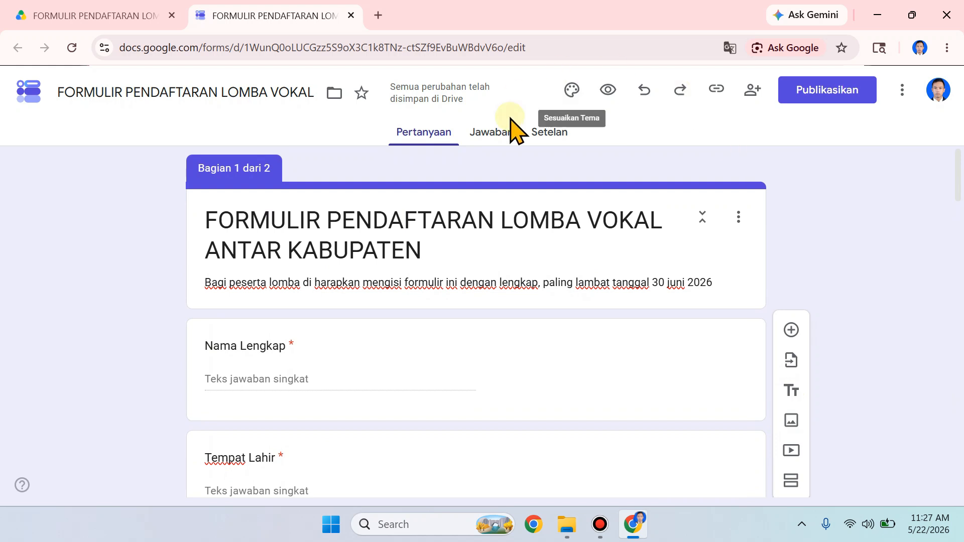
{"action": "left_click", "coordinate": [559, 134]}
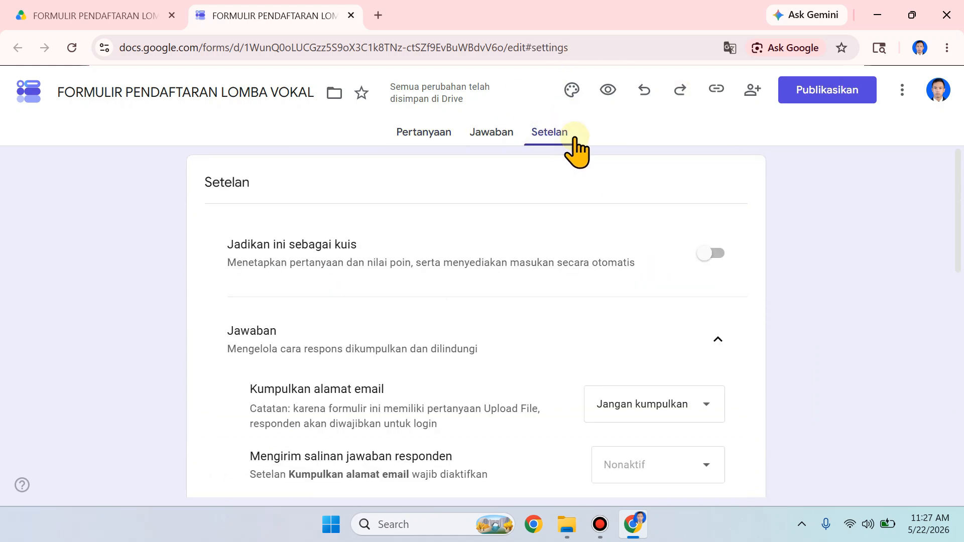
{"action": "scroll", "coordinate": [643, 216], "scroll_direction": "down", "scroll_amount": 3}
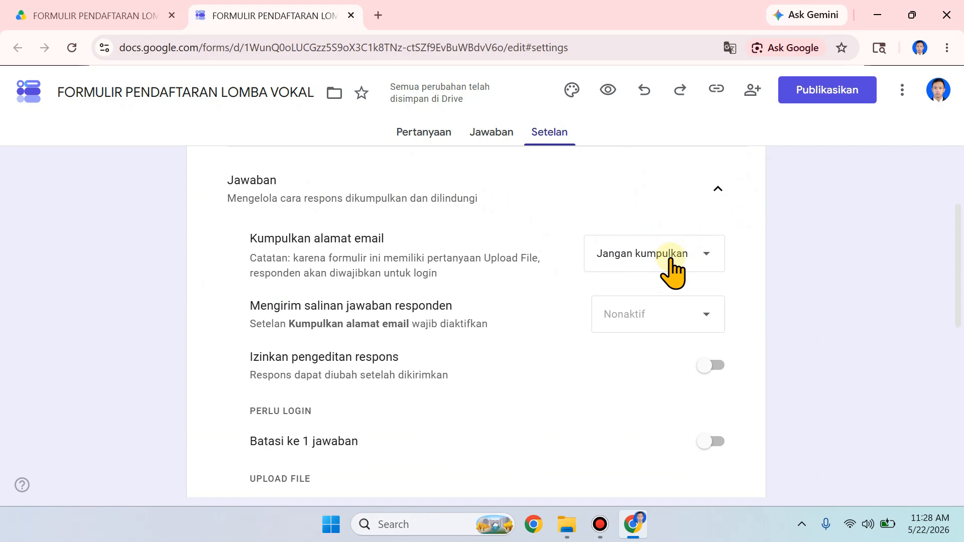
{"action": "left_click", "coordinate": [619, 256]}
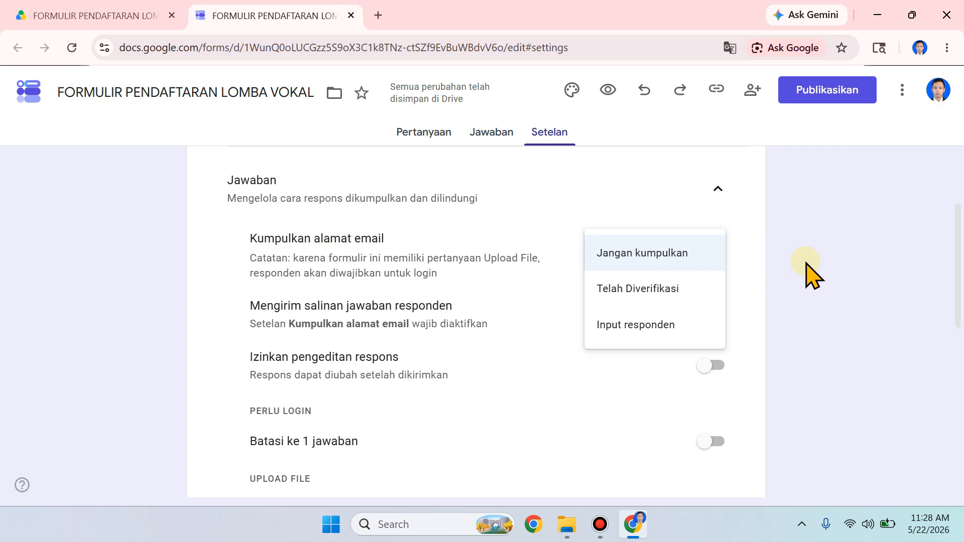
{"action": "left_click", "coordinate": [650, 255]}
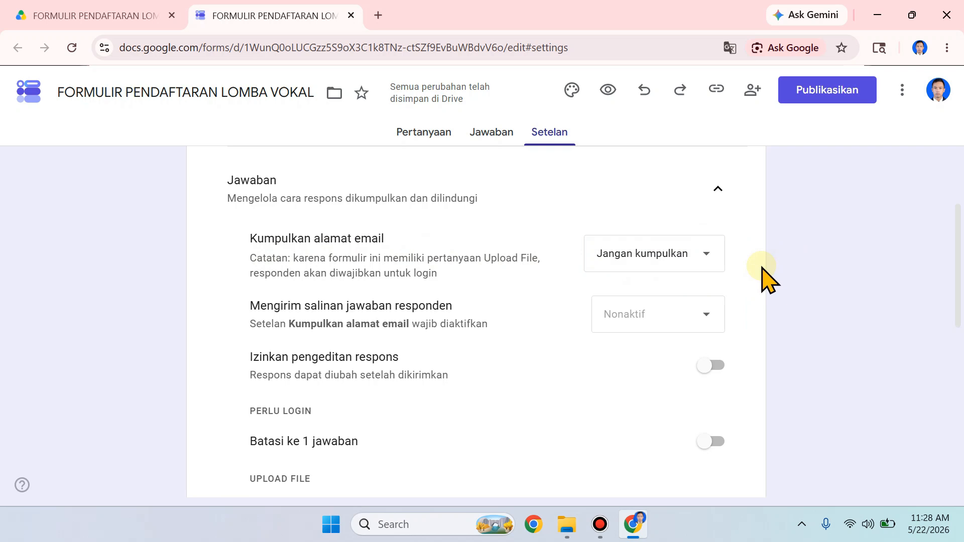
{"action": "left_click", "coordinate": [700, 254]}
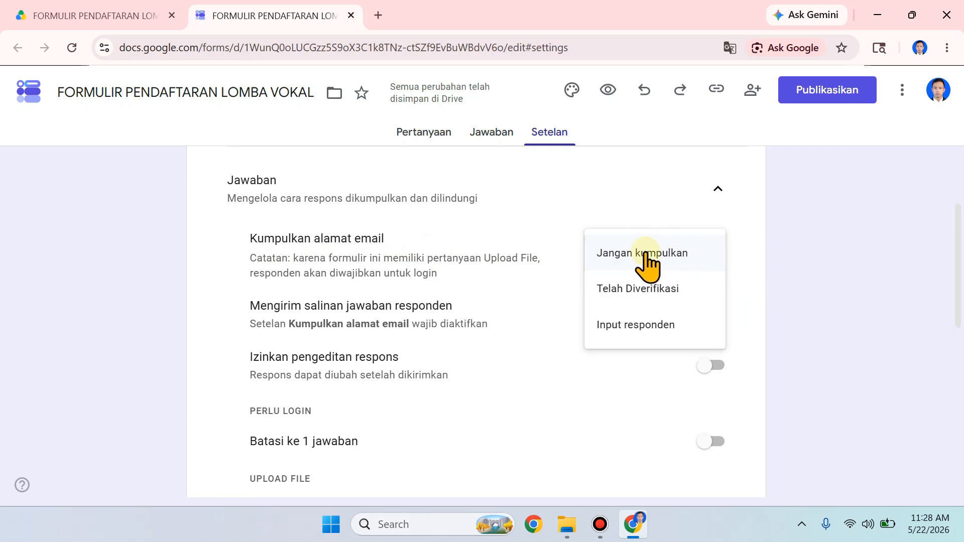
{"action": "left_click", "coordinate": [661, 257]}
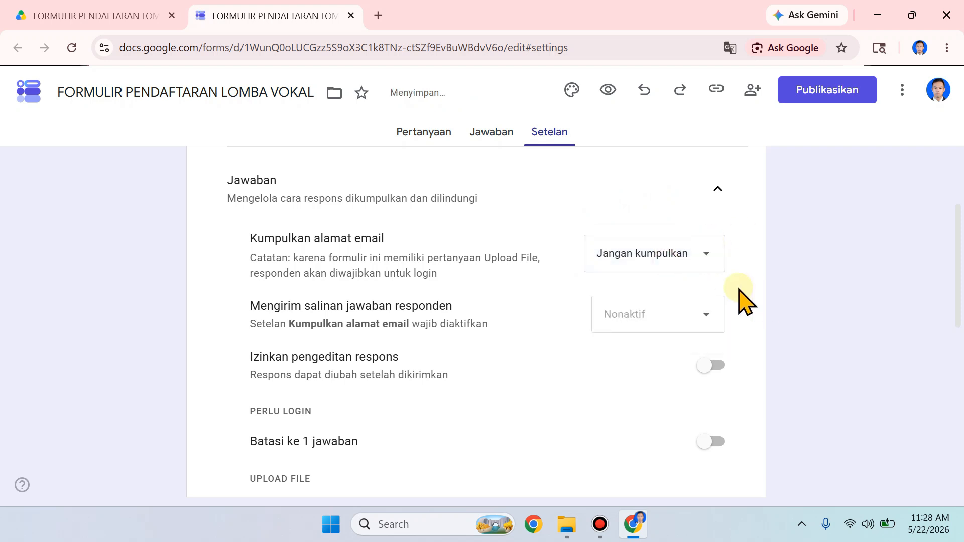
{"action": "scroll", "coordinate": [792, 393], "scroll_direction": "down", "scroll_amount": 2}
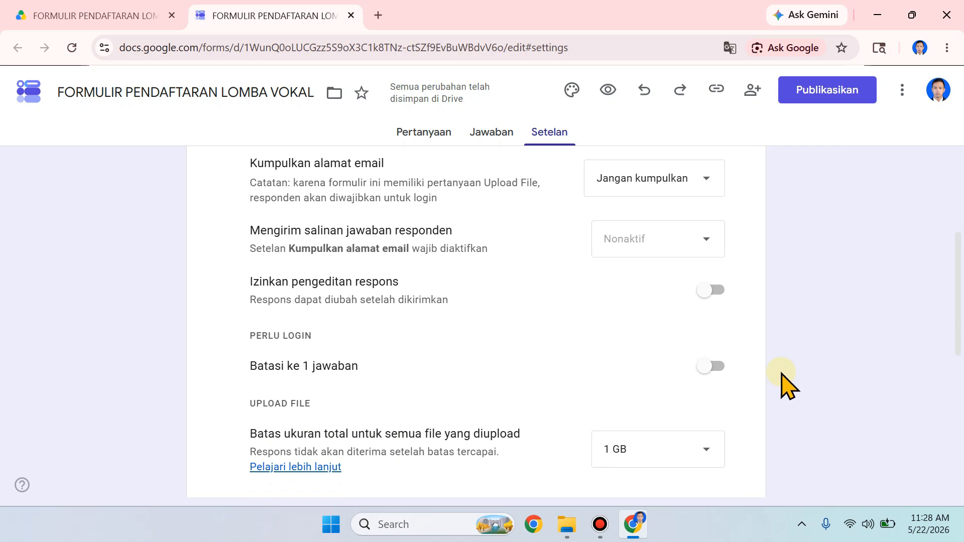
{"action": "left_click", "coordinate": [715, 296]}
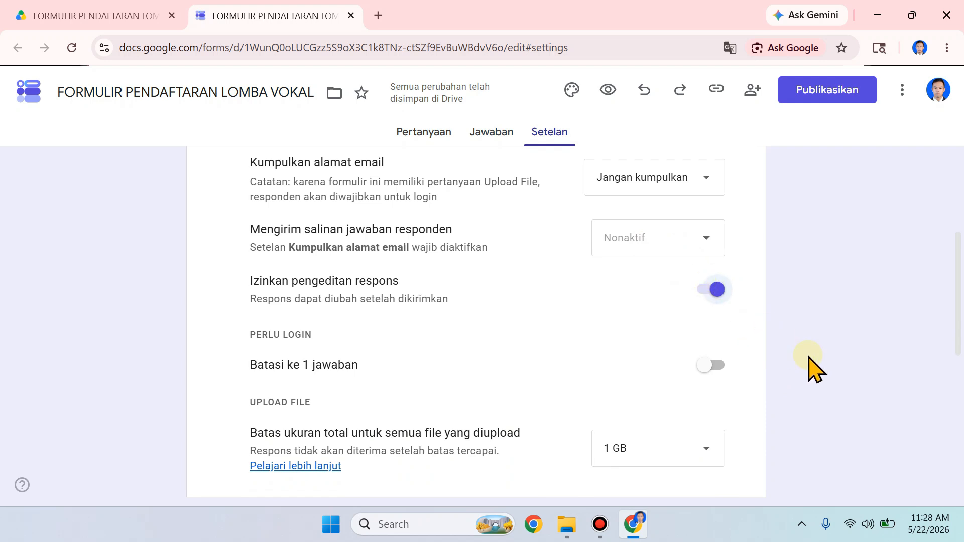
Step: Examine the remaining response settings and expand the Presentasi settings to check their options
{"action": "scroll", "coordinate": [813, 370], "scroll_direction": "down", "scroll_amount": 1}
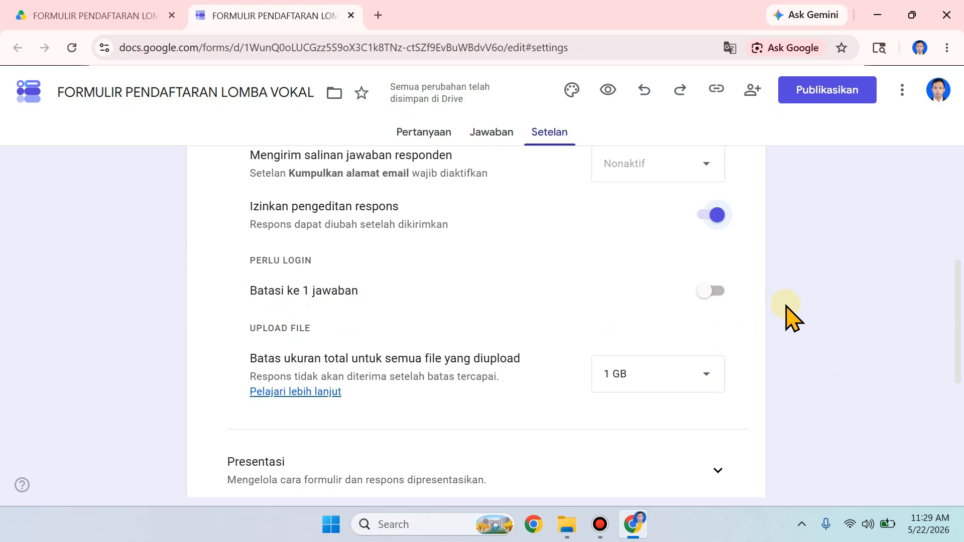
{"action": "scroll", "coordinate": [779, 330], "scroll_direction": "down", "scroll_amount": 1}
{"action": "scroll", "coordinate": [780, 335], "scroll_direction": "up", "scroll_amount": 1}
{"action": "scroll", "coordinate": [780, 335], "scroll_direction": "down", "scroll_amount": 5}
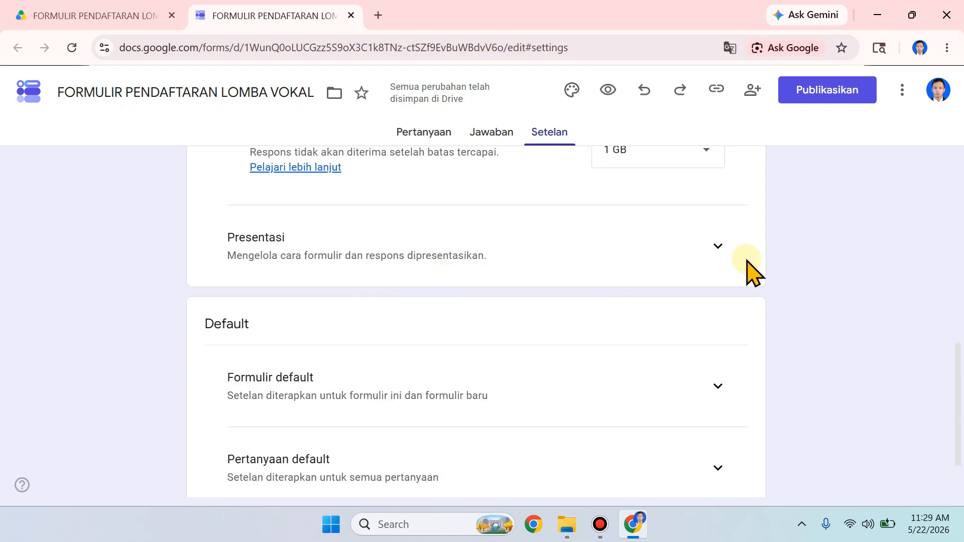
{"action": "left_click", "coordinate": [719, 248]}
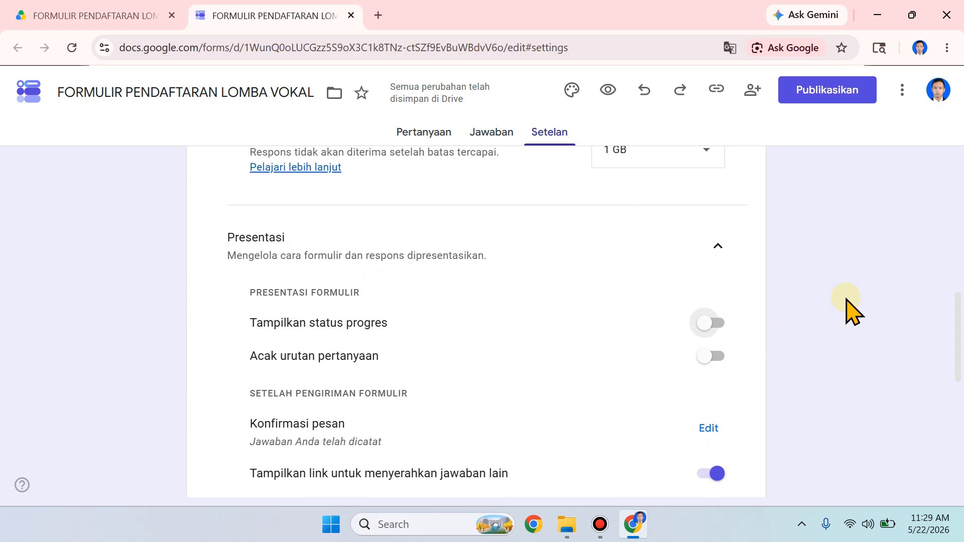
{"action": "scroll", "coordinate": [843, 311], "scroll_direction": "down", "scroll_amount": 1}
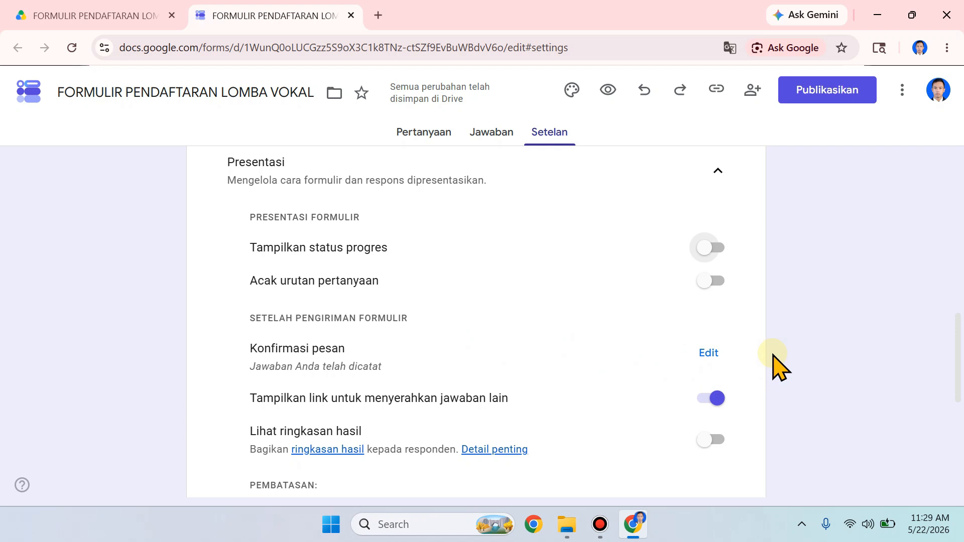
Step: Set the form's confirmation message to "Terimakasi telah mengisi formulir ini, Tunggu Informasi selanjutnya dari Panita"
{"action": "scroll", "coordinate": [709, 413], "scroll_direction": "up", "scroll_amount": 2}
{"action": "scroll", "coordinate": [707, 413], "scroll_direction": "down", "scroll_amount": 2}
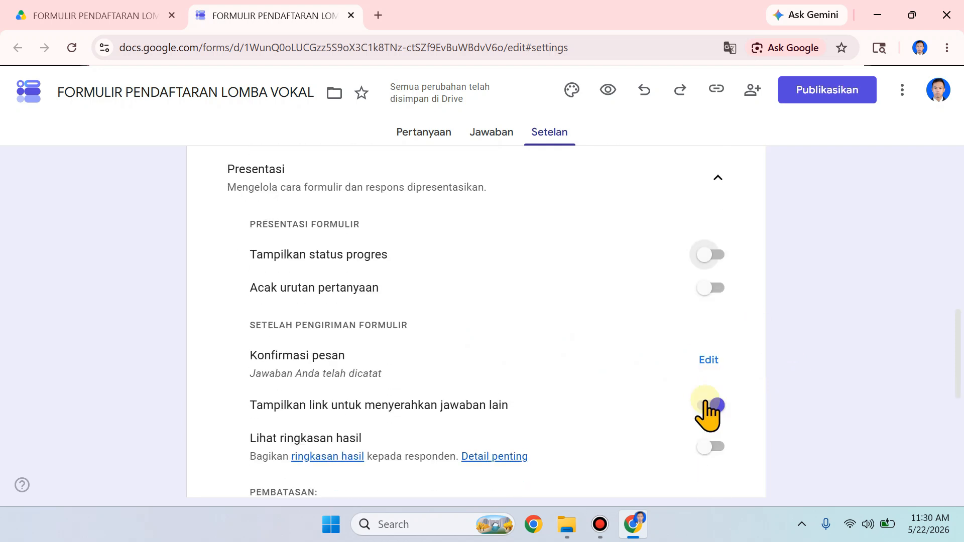
{"action": "left_click", "coordinate": [708, 353]}
{"action": "scroll", "coordinate": [517, 284], "scroll_direction": "down", "scroll_amount": 2}
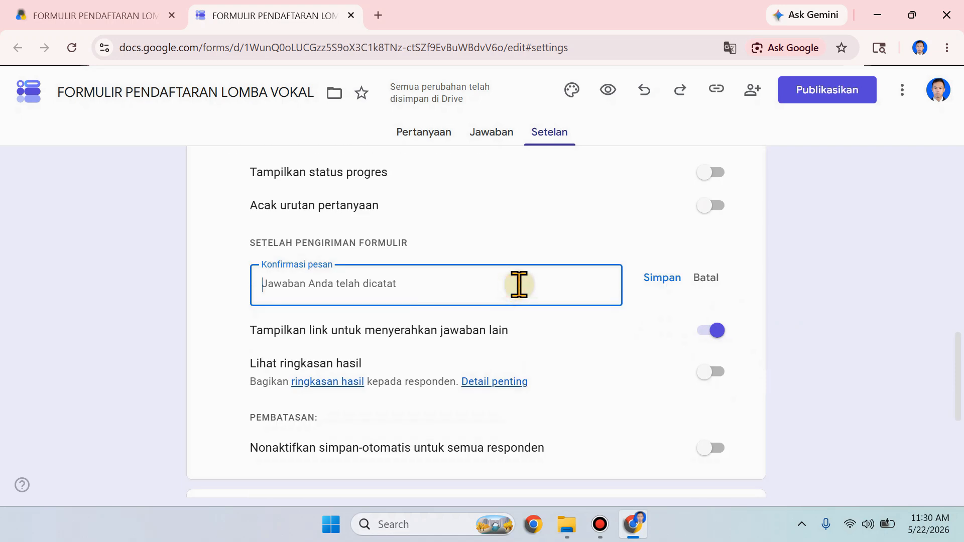
{"action": "type", "text": "Terimakasi telah mengisi formulir ini, Tunggu Informasi selanjutnya dari Pn"}
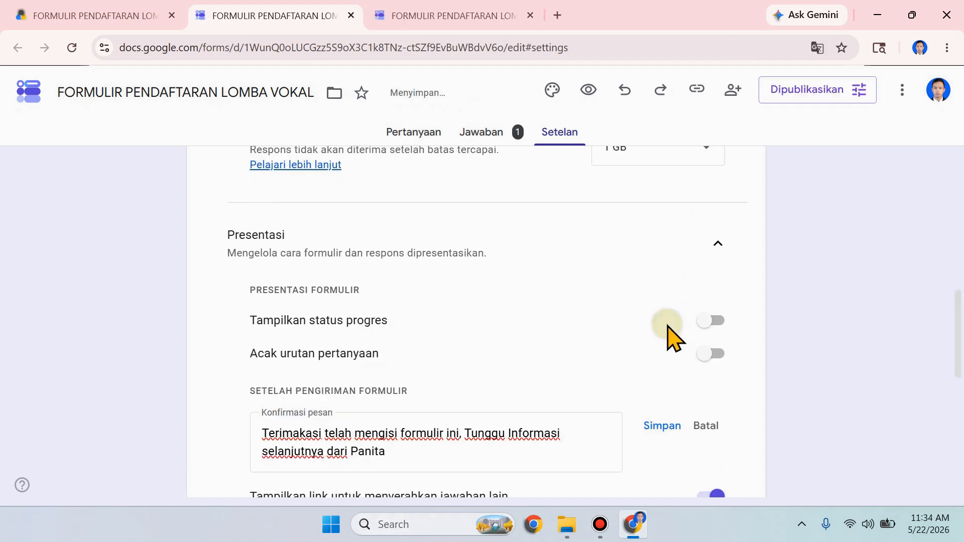
{"action": "scroll", "coordinate": [693, 361], "scroll_direction": "down", "scroll_amount": 1}
{"action": "left_click", "coordinate": [670, 351]}
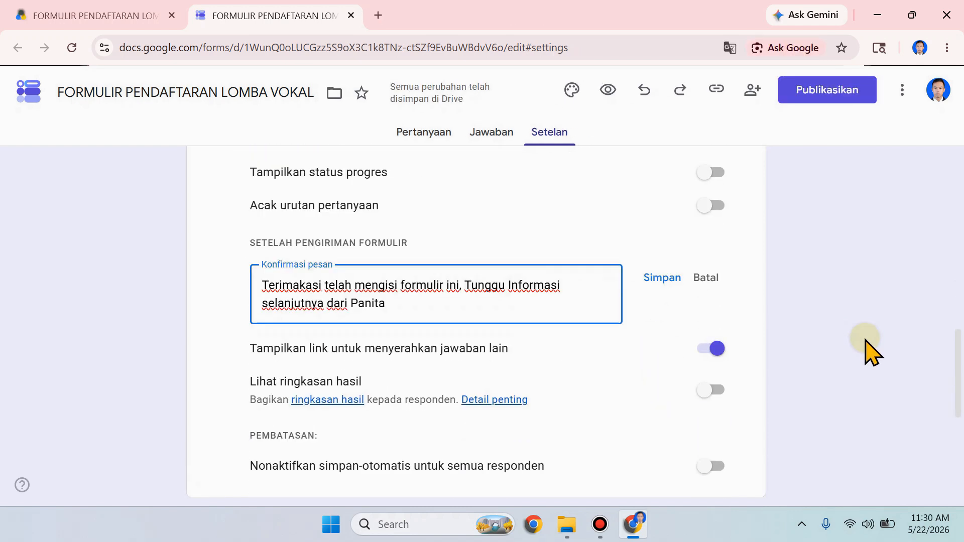
Step: Start publishing the form and, in its access management, choose Siapa saja yang memiliki link for the responder view
{"action": "scroll", "coordinate": [836, 271], "scroll_direction": "down", "scroll_amount": 1}
{"action": "scroll", "coordinate": [830, 301], "scroll_direction": "up", "scroll_amount": 2}
{"action": "scroll", "coordinate": [830, 301], "scroll_direction": "up", "scroll_amount": 8}
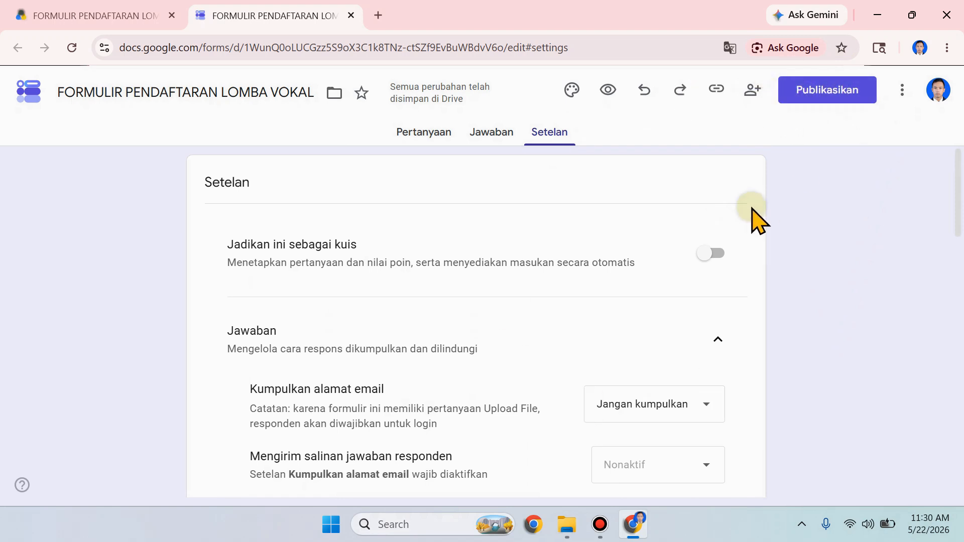
{"action": "left_click", "coordinate": [853, 89]}
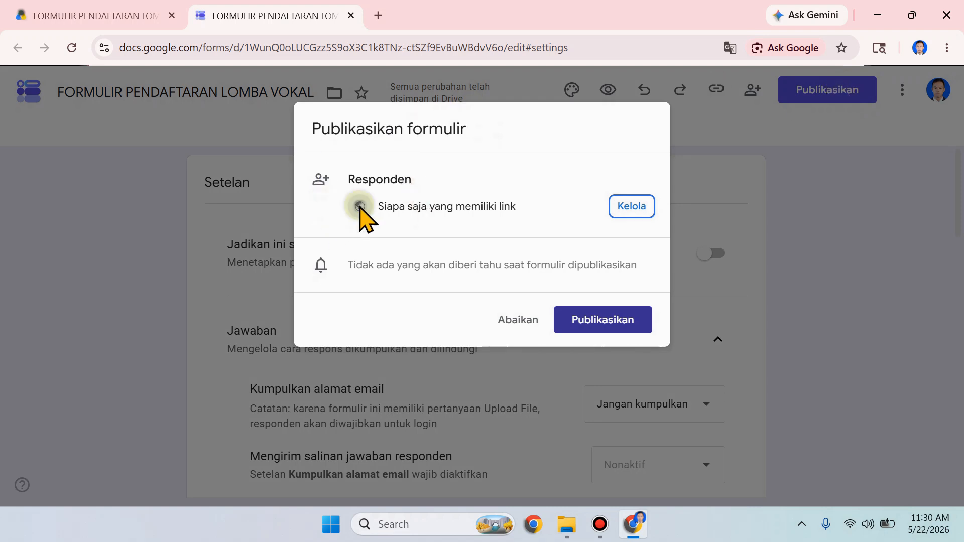
{"action": "left_click", "coordinate": [632, 206]}
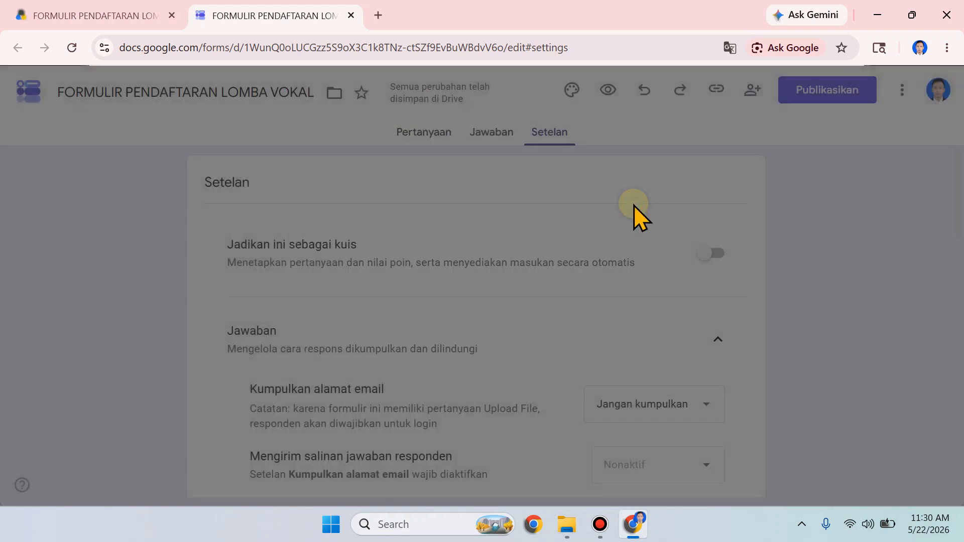
{"action": "scroll", "coordinate": [641, 206], "scroll_direction": "down", "scroll_amount": 1}
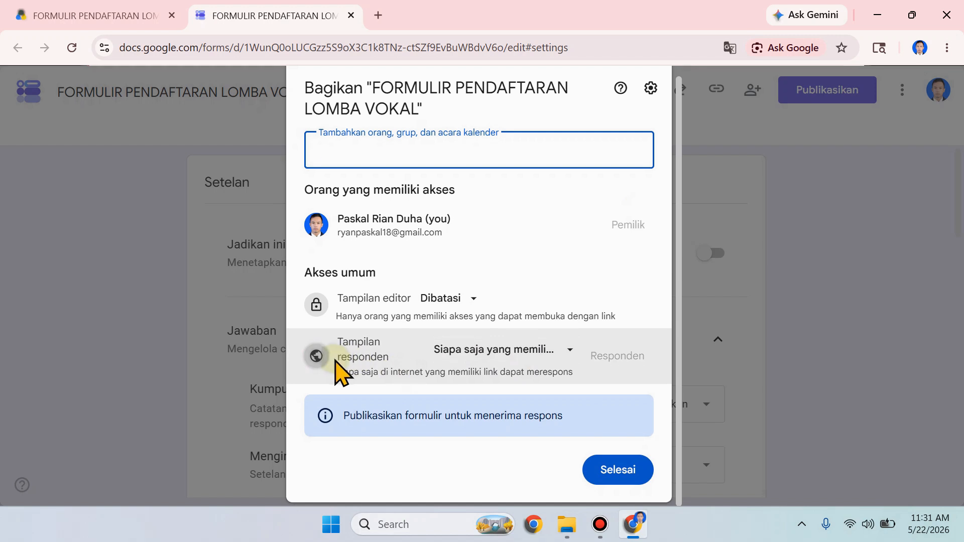
{"action": "left_click", "coordinate": [538, 352]}
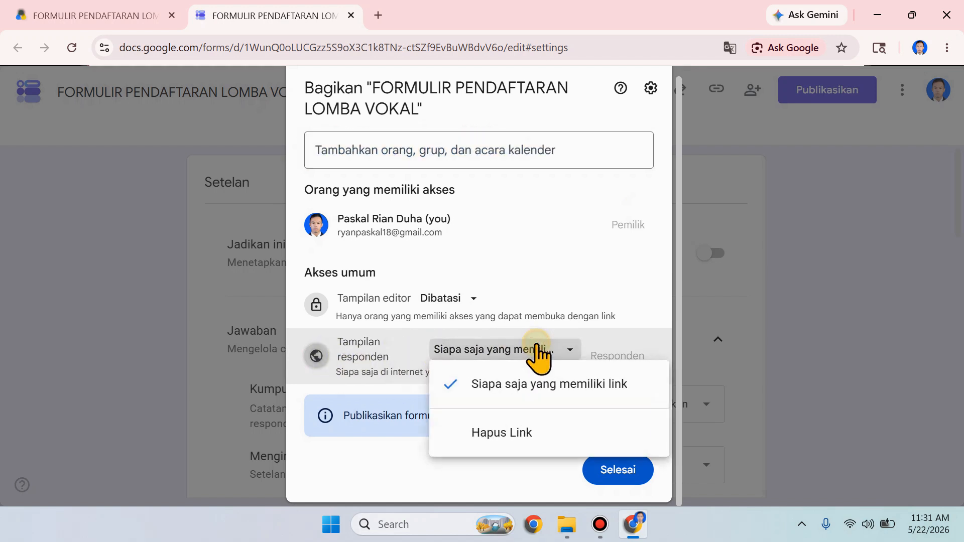
{"action": "left_click", "coordinate": [562, 390]}
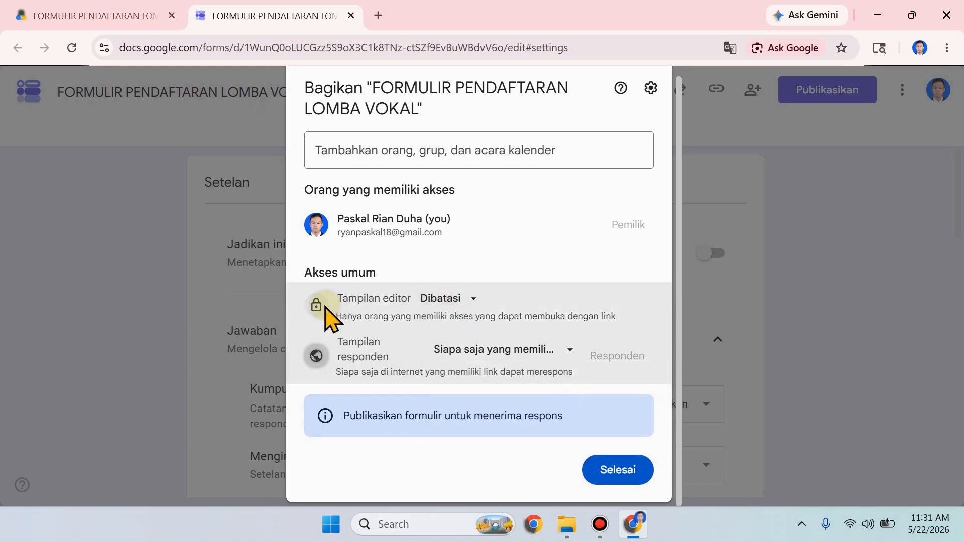
Step: Check the editor view access options, leave the access on Dibatasi, and publish the form
{"action": "left_click", "coordinate": [468, 299]}
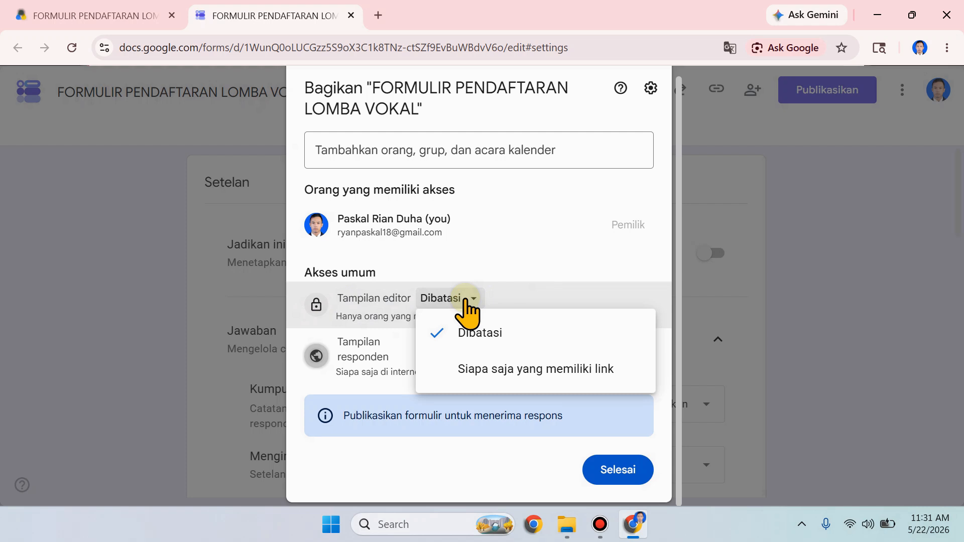
{"action": "left_click", "coordinate": [465, 292]}
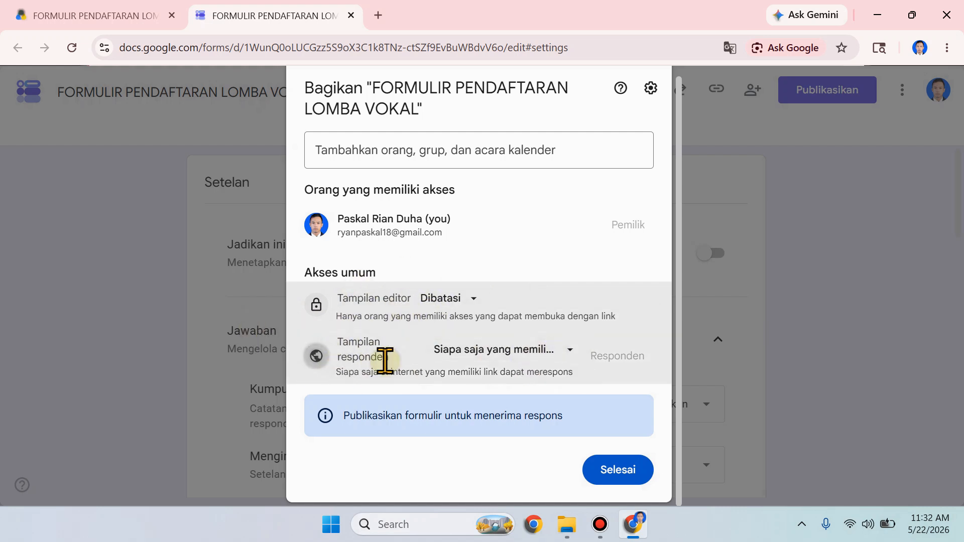
{"action": "left_click", "coordinate": [623, 472]}
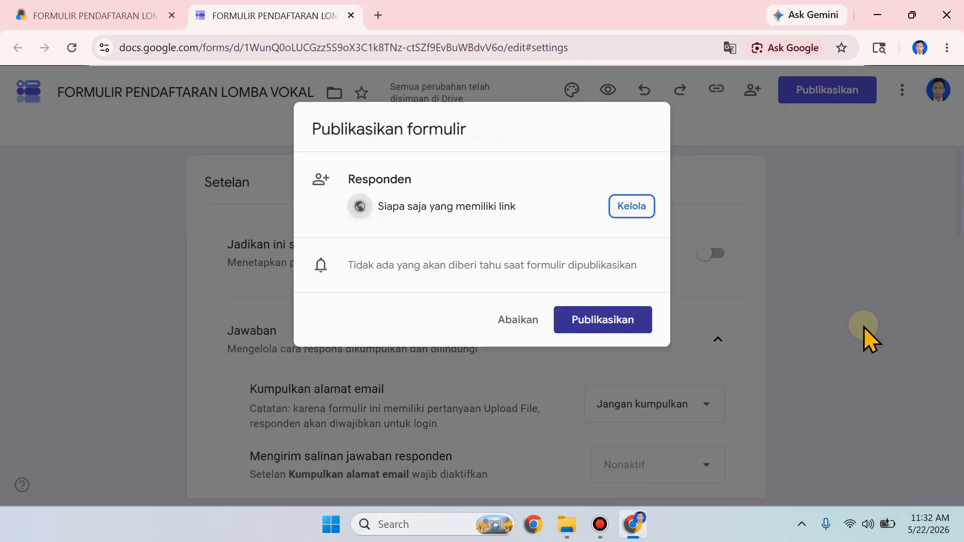
{"action": "left_click", "coordinate": [632, 322]}
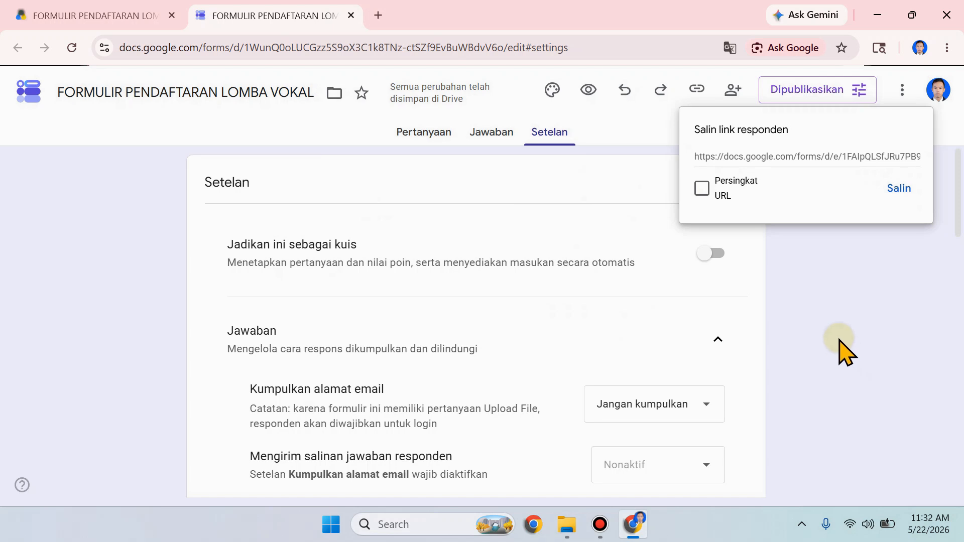
Step: Shorten the published form's respondent link and copy the short URL
{"action": "left_click", "coordinate": [895, 190]}
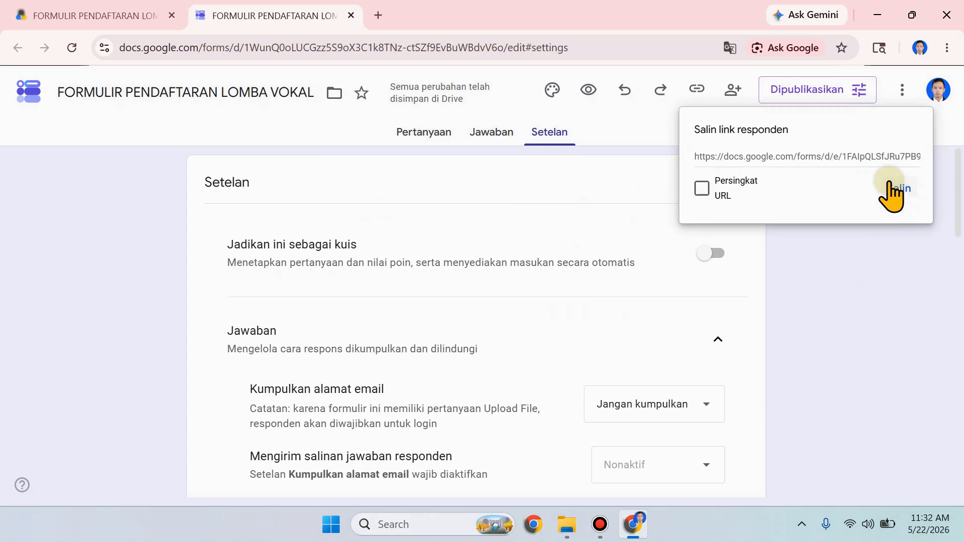
{"action": "left_click", "coordinate": [696, 187]}
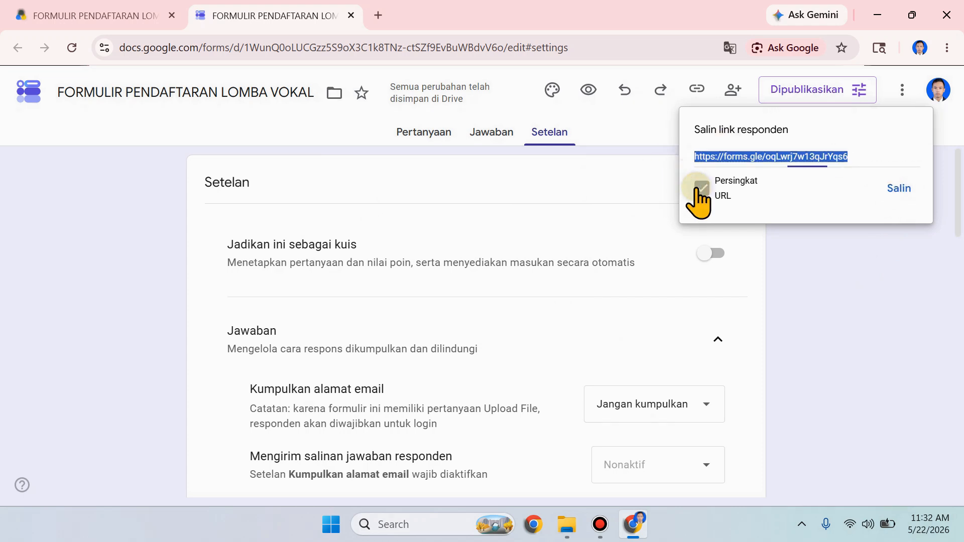
{"action": "left_click", "coordinate": [899, 190]}
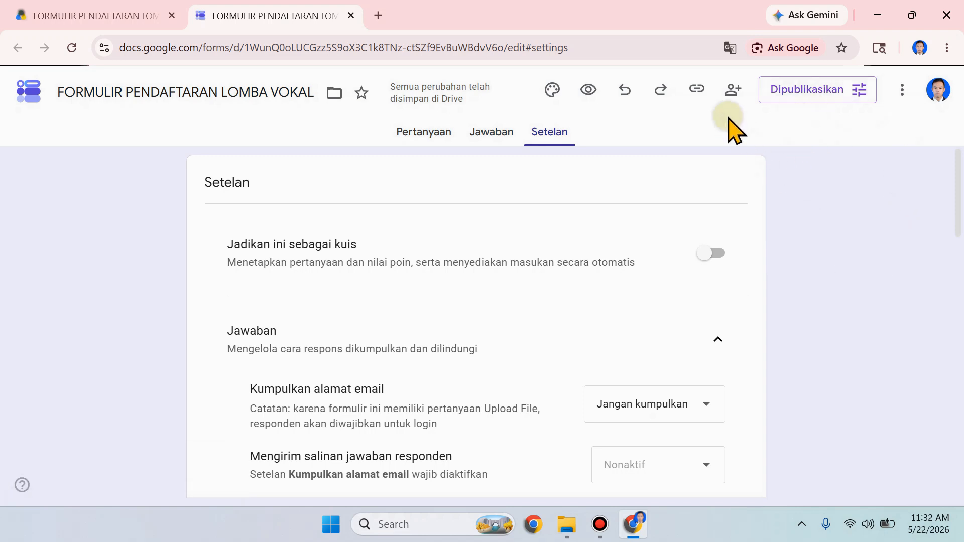
{"action": "left_click", "coordinate": [695, 93]}
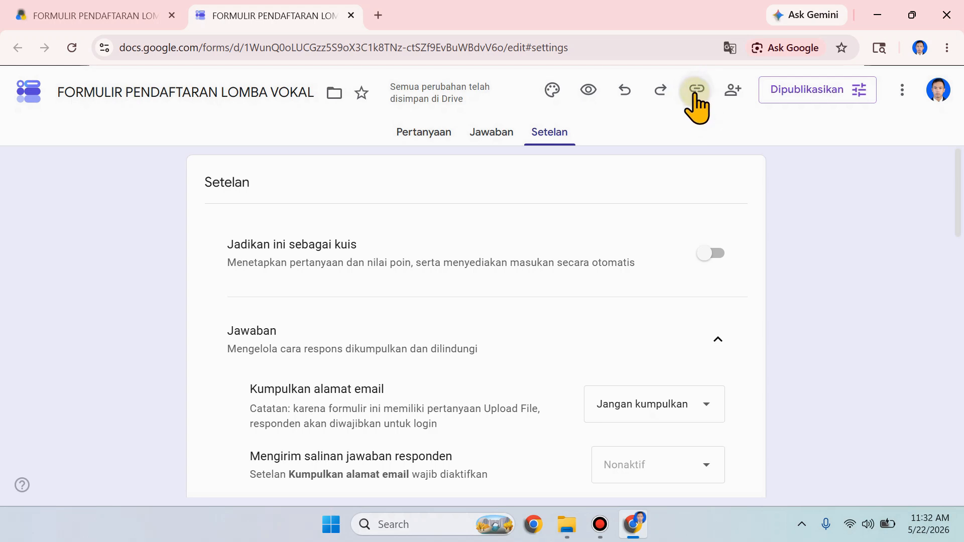
{"action": "left_click", "coordinate": [701, 189]}
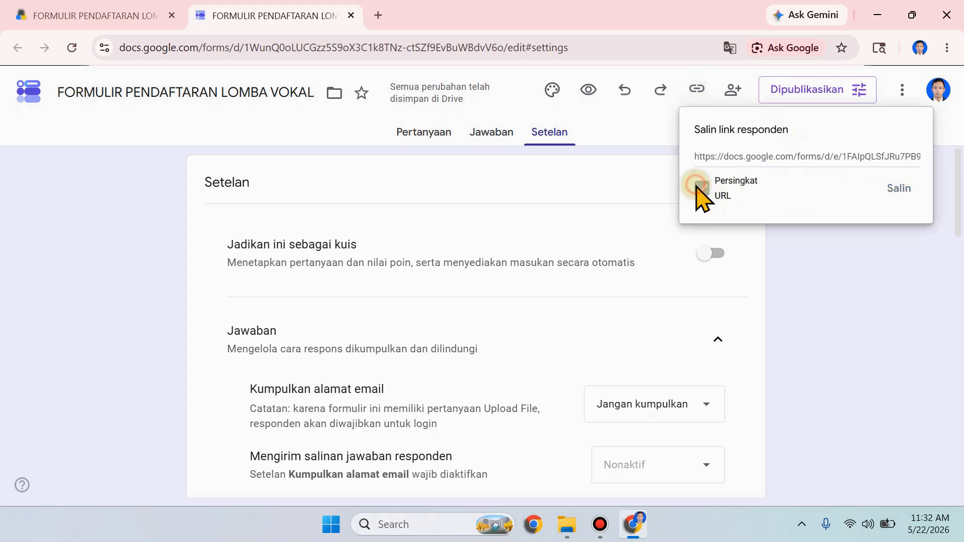
{"action": "left_click", "coordinate": [899, 189]}
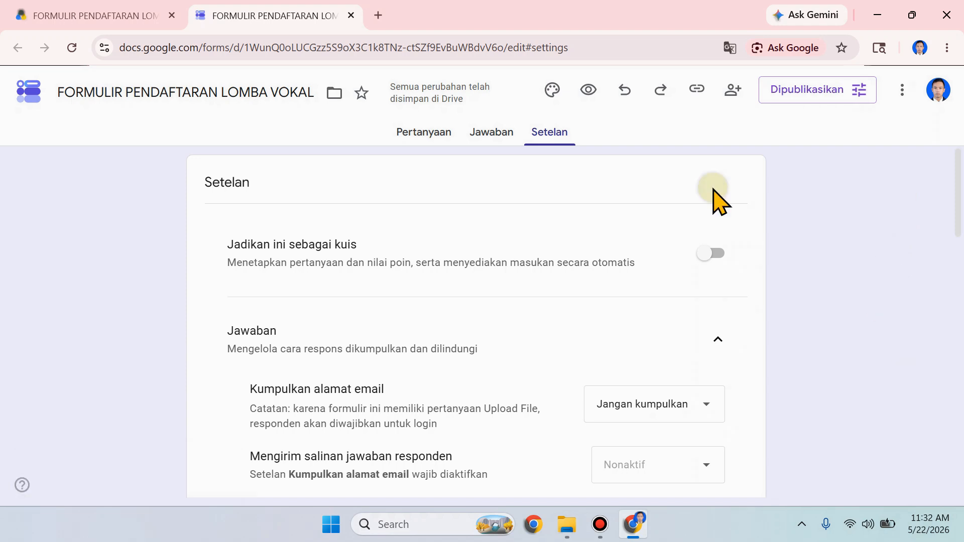
Step: Open the copied short form link in a new browser tab
{"action": "left_click", "coordinate": [378, 15]}
{"action": "type", "text": "https://forms.gle/7WpYDE2G2o7vnPUc8"}
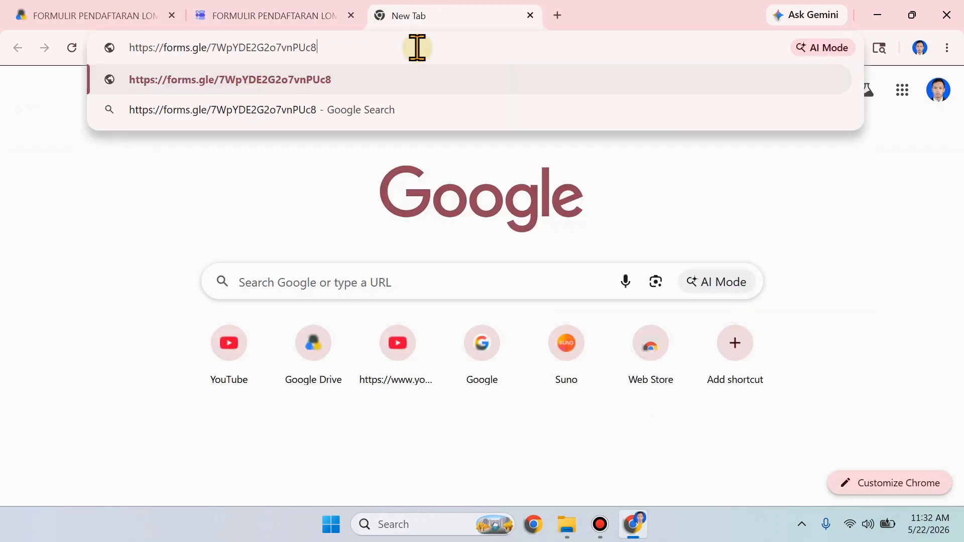
{"action": "key", "text": "Return"}
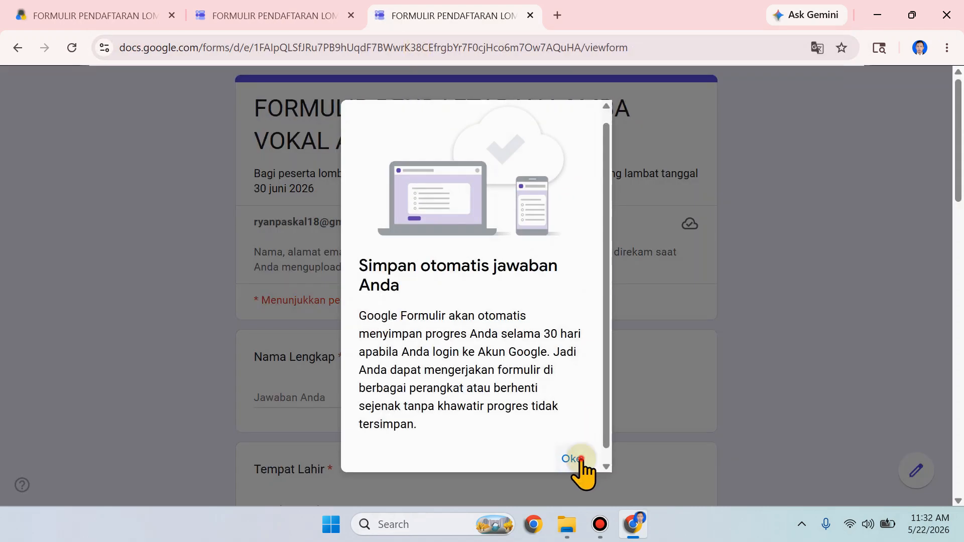
{"action": "left_click", "coordinate": [571, 456]}
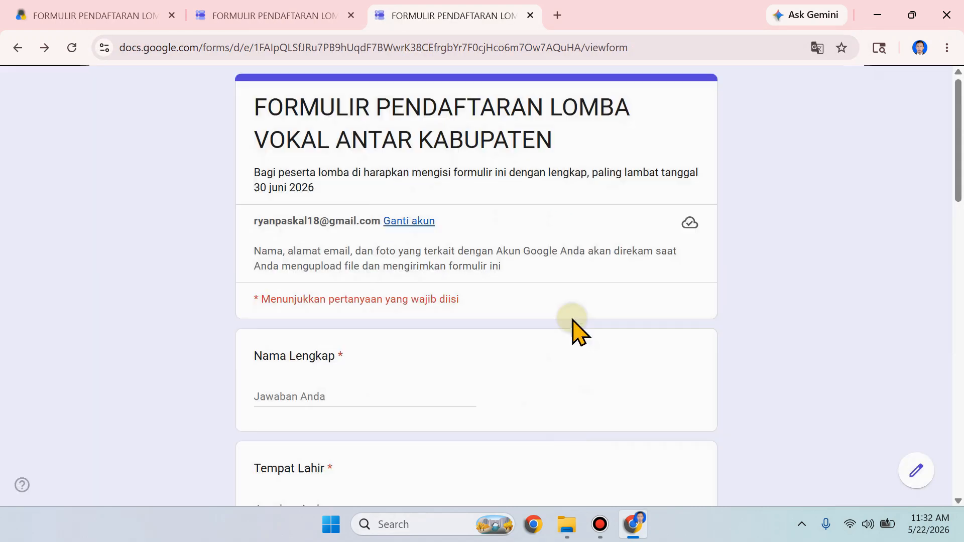
Step: Fill in the participant's full name, place of birth and date of birth, and set Jenis Kelamin to Laki-Laki
{"action": "scroll", "coordinate": [577, 331], "scroll_direction": "down", "scroll_amount": 8}
{"action": "scroll", "coordinate": [567, 362], "scroll_direction": "up", "scroll_amount": 3}
{"action": "left_click", "coordinate": [366, 394]}
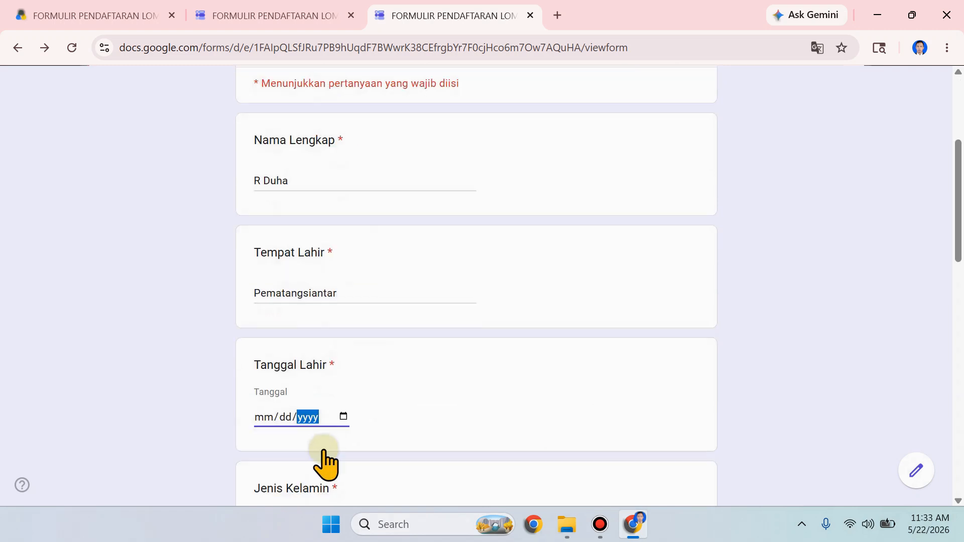
{"action": "scroll", "coordinate": [322, 463], "scroll_direction": "down", "scroll_amount": 2}
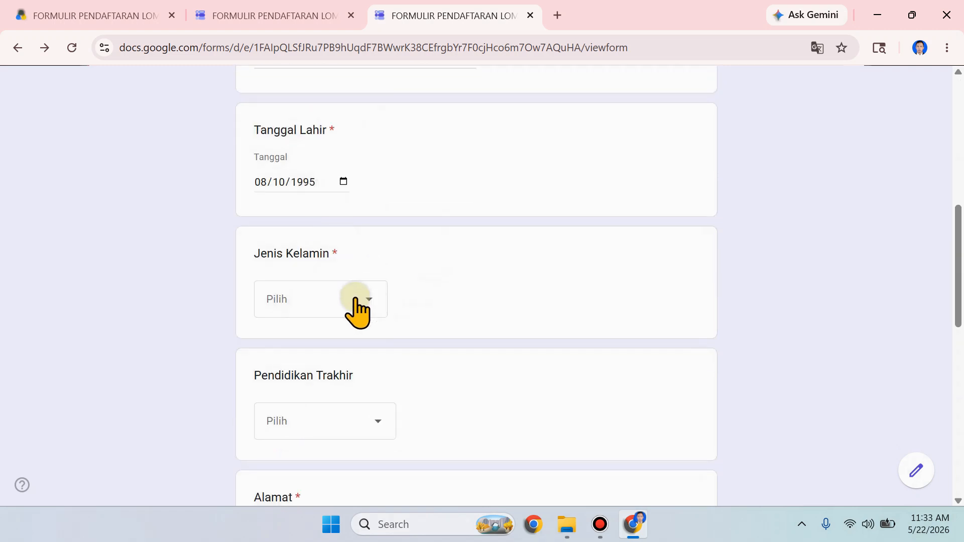
{"action": "left_click", "coordinate": [335, 310]}
{"action": "left_click", "coordinate": [324, 347]}
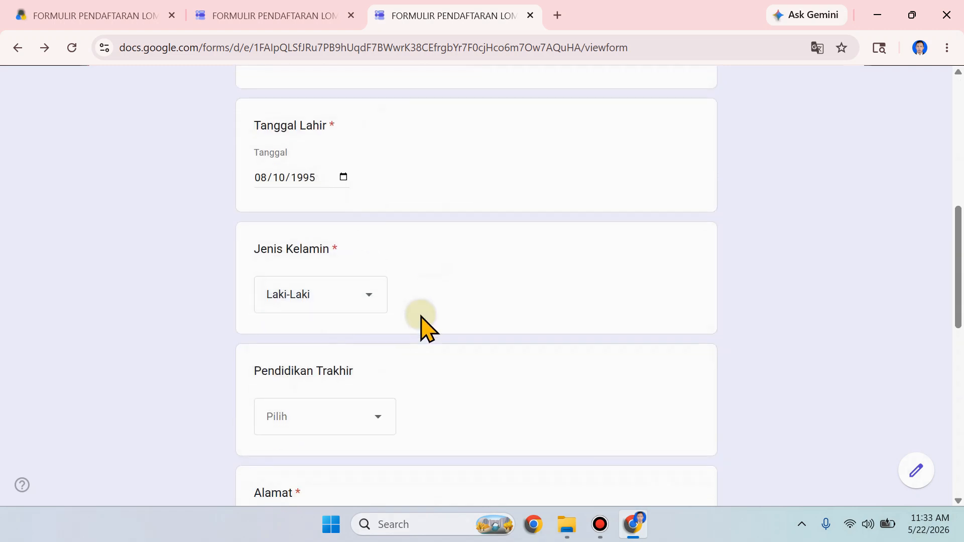
Step: Set Pendidikan Trakhir to S1 and fill in the participant's address, phone number and school or city of origin
{"action": "scroll", "coordinate": [424, 322], "scroll_direction": "down", "scroll_amount": 1}
{"action": "left_click", "coordinate": [338, 357]}
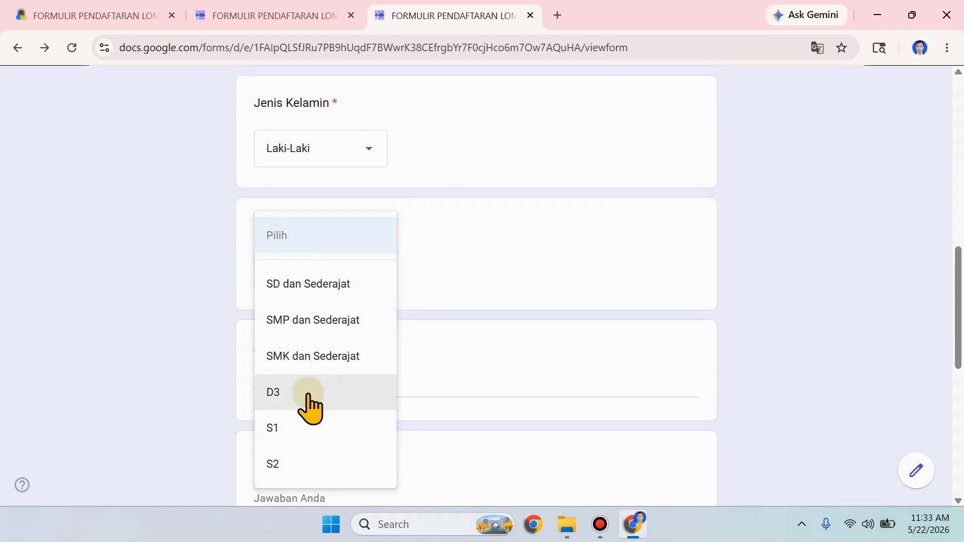
{"action": "left_click", "coordinate": [302, 433]}
{"action": "scroll", "coordinate": [452, 322], "scroll_direction": "down", "scroll_amount": 2}
{"action": "left_click", "coordinate": [444, 316]}
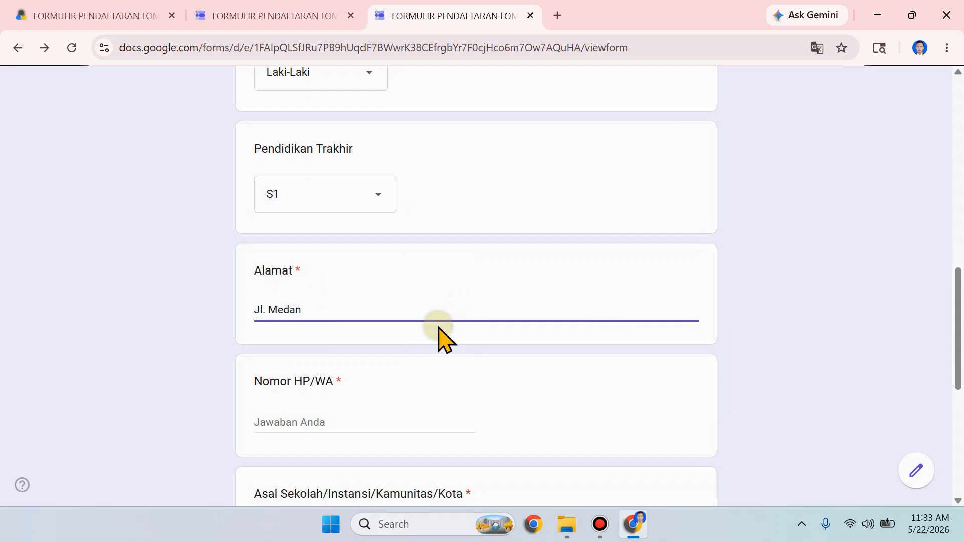
{"action": "scroll", "coordinate": [440, 326], "scroll_direction": "down", "scroll_amount": 1}
{"action": "left_click", "coordinate": [374, 356]}
{"action": "type", "text": "0"}
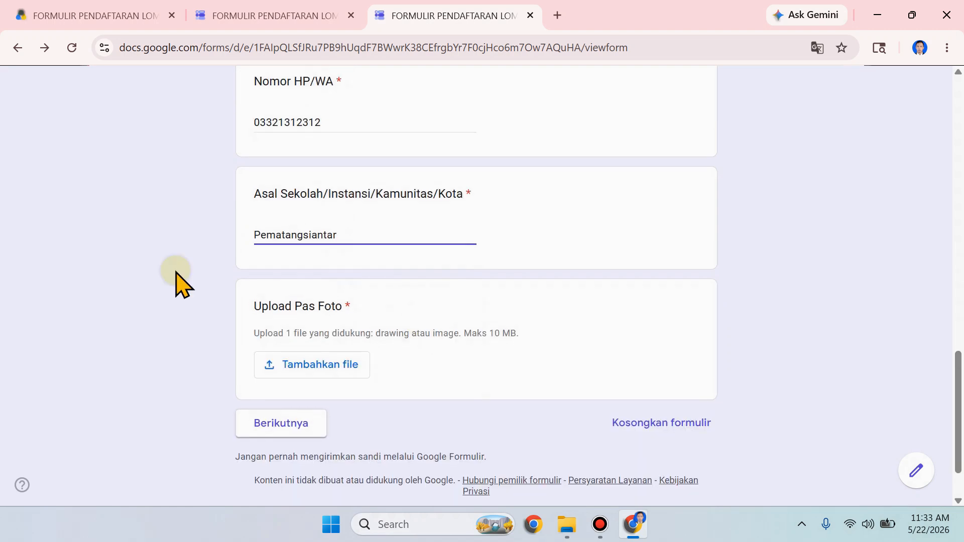
Step: Upload the image file 1.jpg as the answer to Upload Pas Foto
{"action": "left_click", "coordinate": [296, 368]}
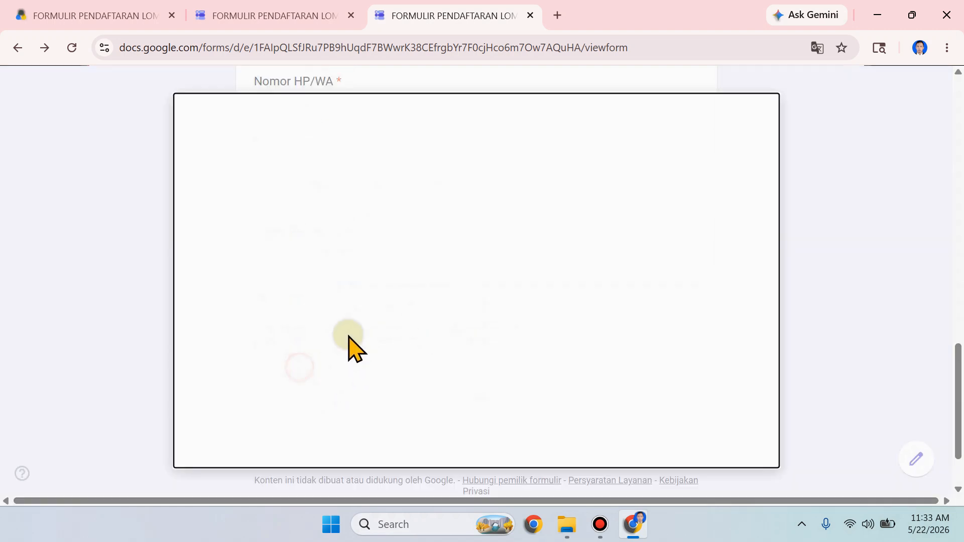
{"action": "left_click", "coordinate": [511, 403]}
{"action": "scroll", "coordinate": [384, 271], "scroll_direction": "up", "scroll_amount": 6}
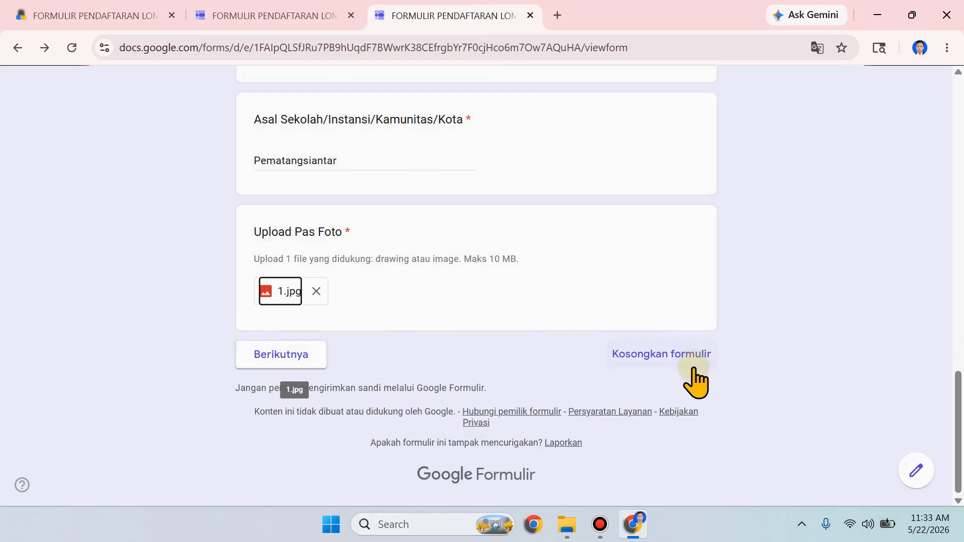
{"action": "scroll", "coordinate": [693, 378], "scroll_direction": "up", "scroll_amount": 1}
{"action": "scroll", "coordinate": [675, 372], "scroll_direction": "down", "scroll_amount": 1}
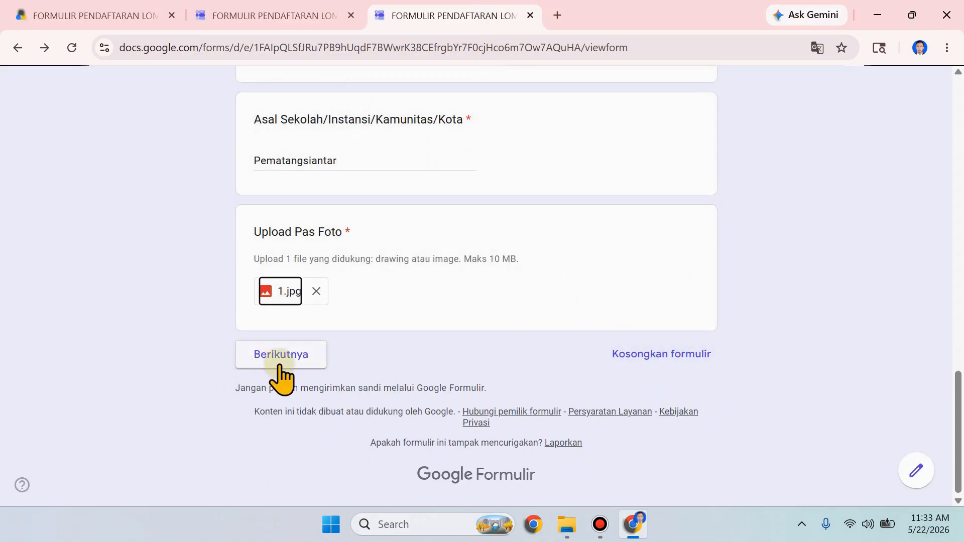
Step: Review the completed personal data answers and continue to the form's DATA PENAMPILAN section
{"action": "scroll", "coordinate": [422, 383], "scroll_direction": "up", "scroll_amount": 8}
{"action": "scroll", "coordinate": [420, 383], "scroll_direction": "up", "scroll_amount": 9}
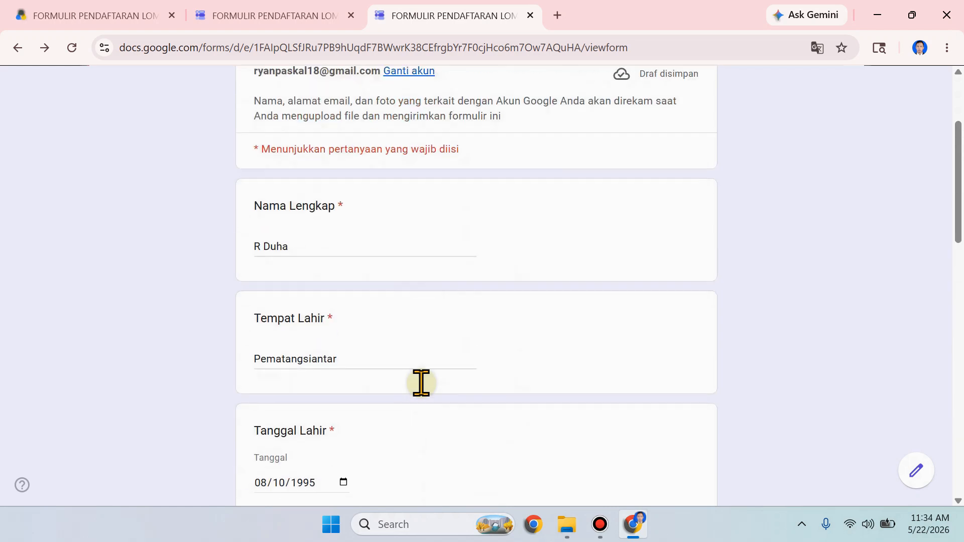
{"action": "scroll", "coordinate": [420, 383], "scroll_direction": "down", "scroll_amount": 15}
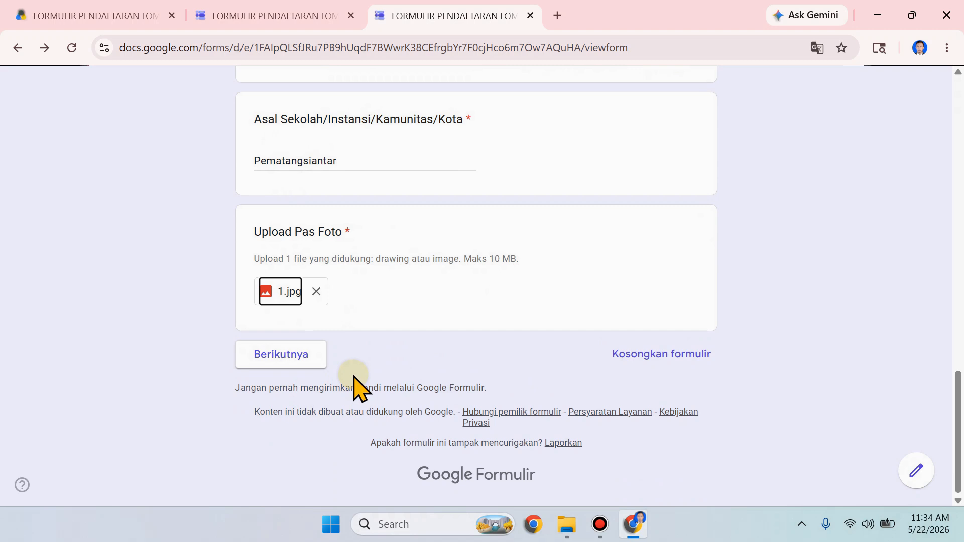
{"action": "left_click", "coordinate": [314, 362]}
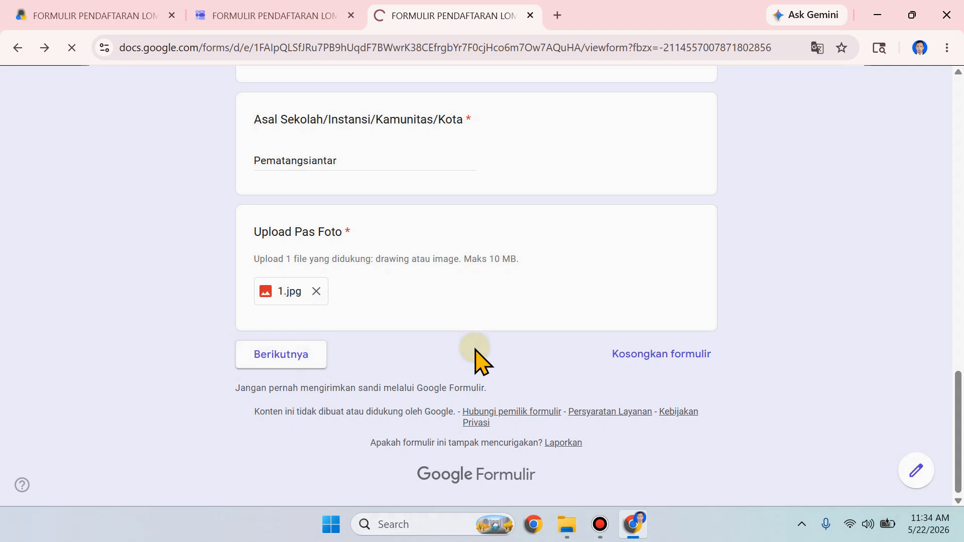
Step: Enter Aku Yang Tersakiti as the song title and Judika as the original singer
{"action": "scroll", "coordinate": [476, 332], "scroll_direction": "down", "scroll_amount": 5}
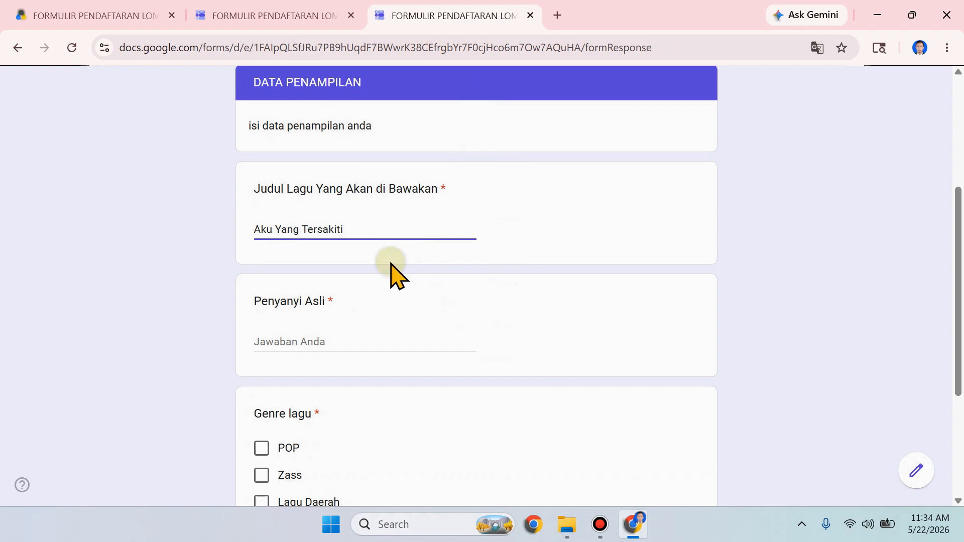
{"action": "left_click", "coordinate": [377, 340]}
{"action": "type", "text": "Judika"}
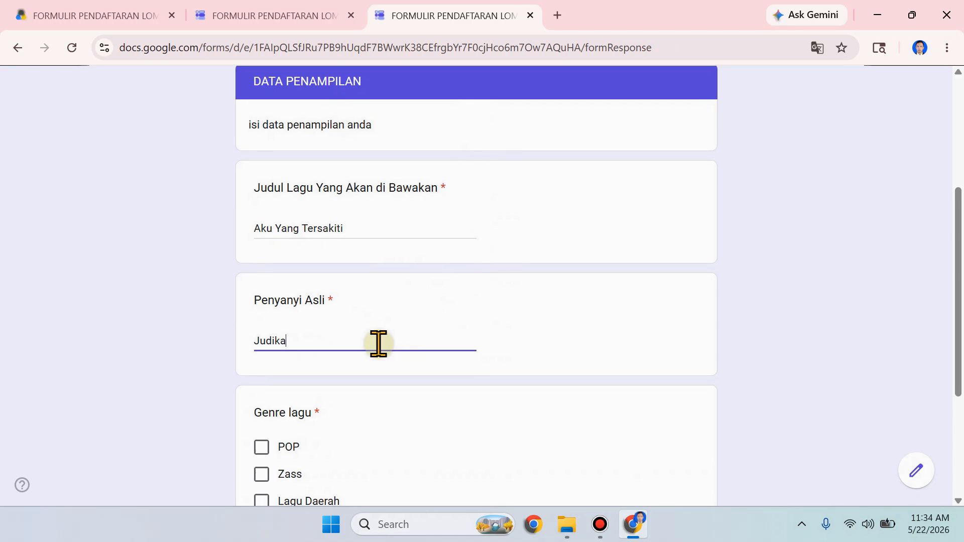
Step: Select POP as the song genre and submit the completed registration form
{"action": "scroll", "coordinate": [351, 361], "scroll_direction": "down", "scroll_amount": 2}
{"action": "left_click", "coordinate": [278, 374]}
{"action": "scroll", "coordinate": [397, 369], "scroll_direction": "down", "scroll_amount": 2}
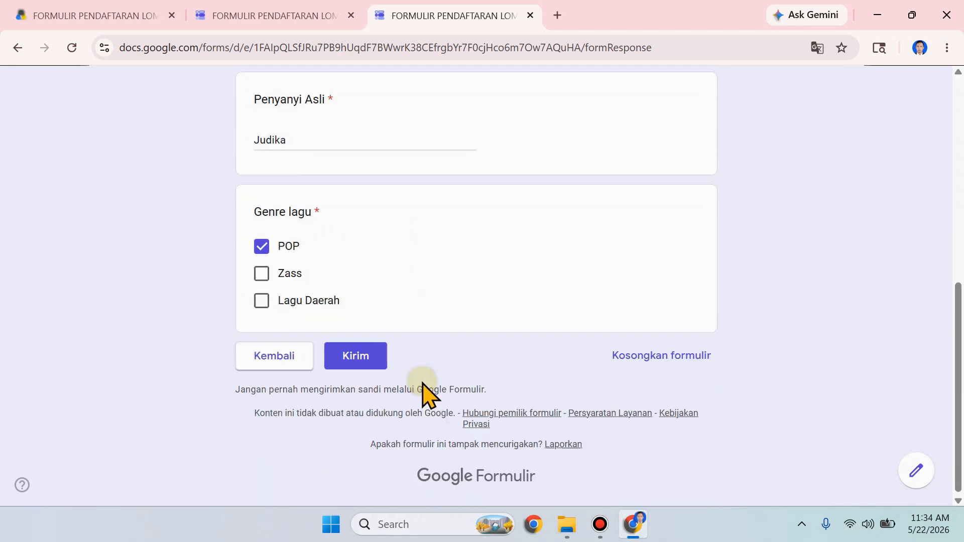
{"action": "left_click", "coordinate": [345, 358]}
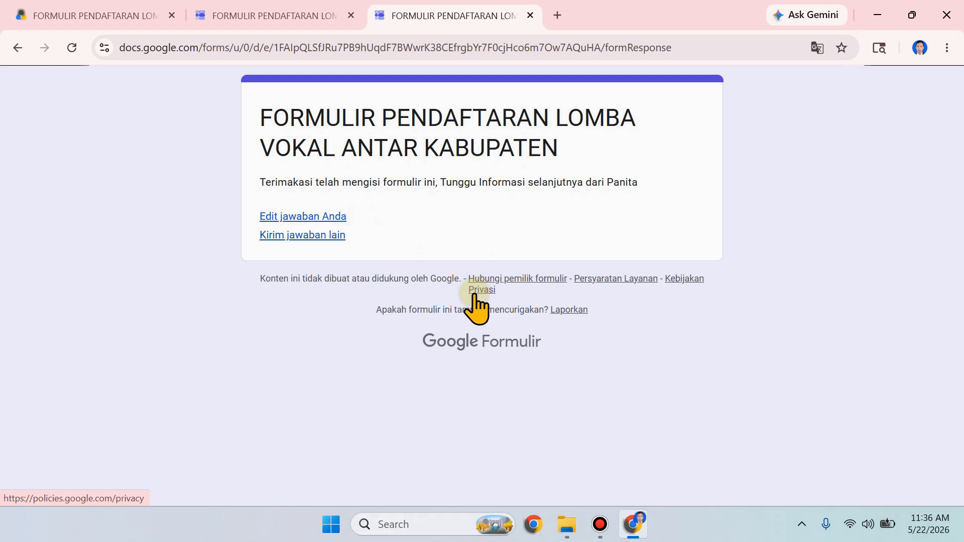
Step: Return to the form editor, reload its collected responses and review the response summary
{"action": "left_click", "coordinate": [321, 14]}
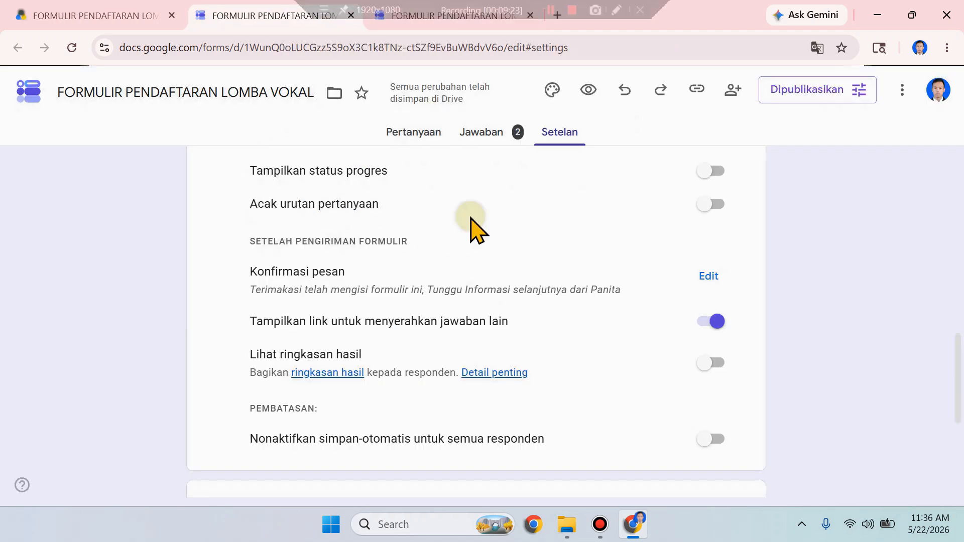
{"action": "scroll", "coordinate": [471, 224], "scroll_direction": "up", "scroll_amount": 10}
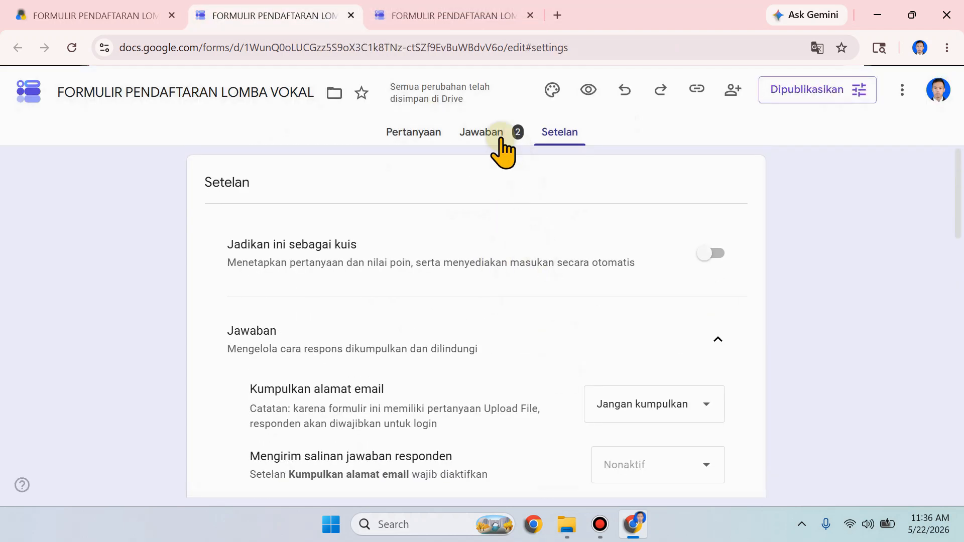
{"action": "left_click", "coordinate": [500, 142]}
{"action": "left_click", "coordinate": [72, 48]}
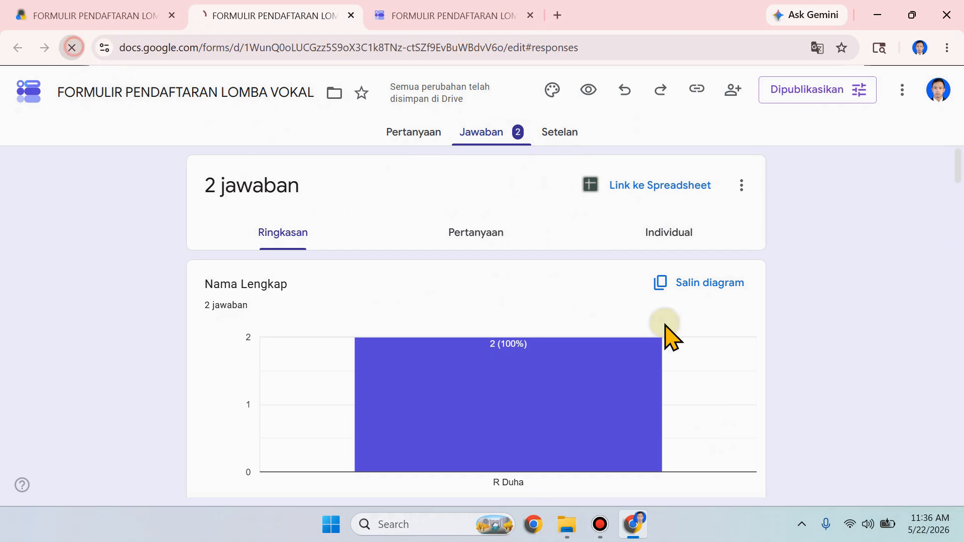
{"action": "left_click", "coordinate": [503, 127]}
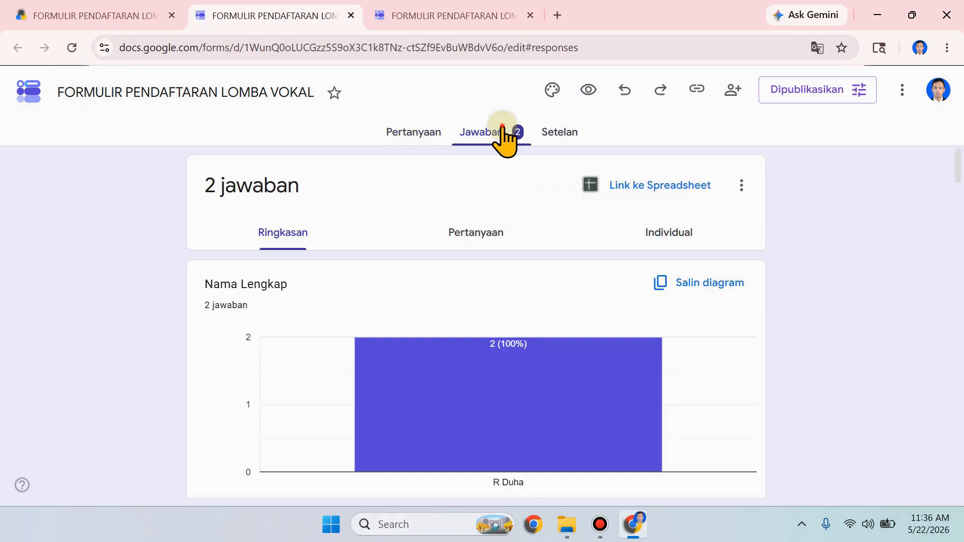
{"action": "scroll", "coordinate": [501, 308], "scroll_direction": "down", "scroll_amount": 15}
{"action": "scroll", "coordinate": [516, 370], "scroll_direction": "up", "scroll_amount": 15}
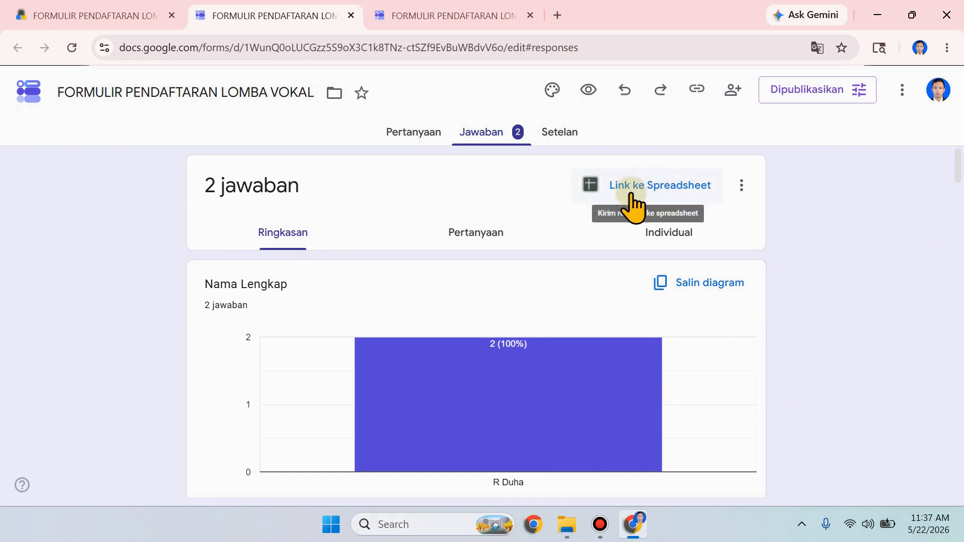
Step: Link the form's responses to a new spreadsheet, keeping the suggested file name
{"action": "left_click", "coordinate": [417, 135]}
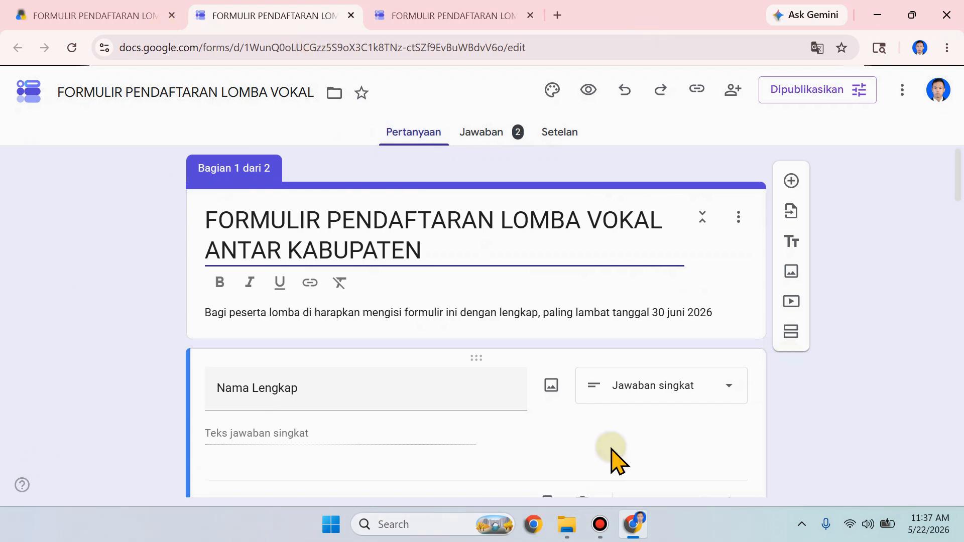
{"action": "left_click", "coordinate": [482, 131]}
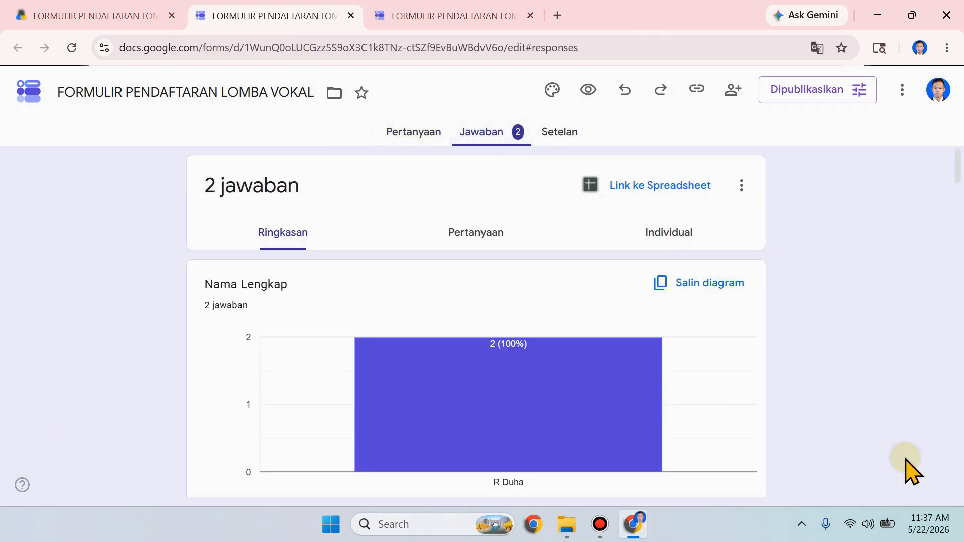
{"action": "left_click", "coordinate": [643, 194]}
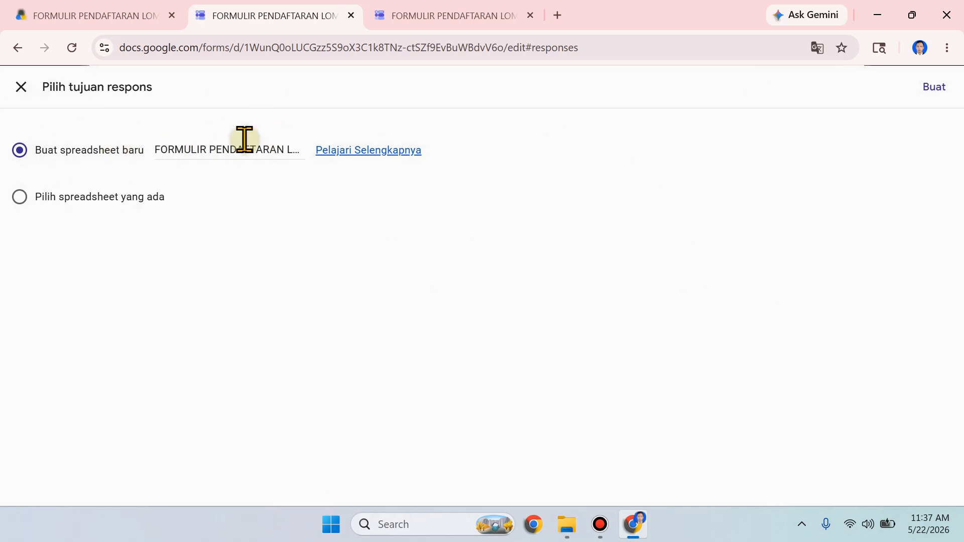
{"action": "left_click", "coordinate": [934, 87]}
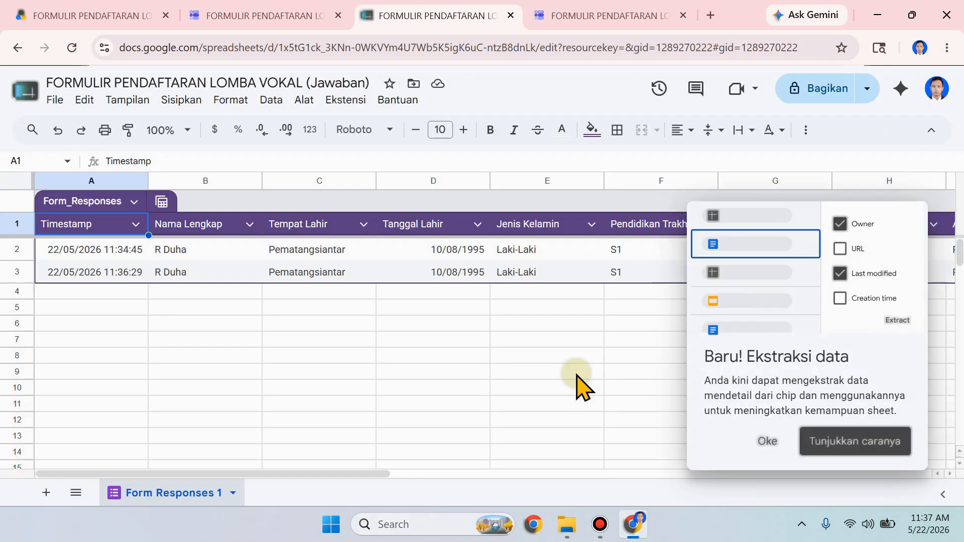
Step: Examine the submitted answers across all columns of the response spreadsheet and preview the first Upload Pas Foto image link
{"action": "left_click", "coordinate": [577, 376]}
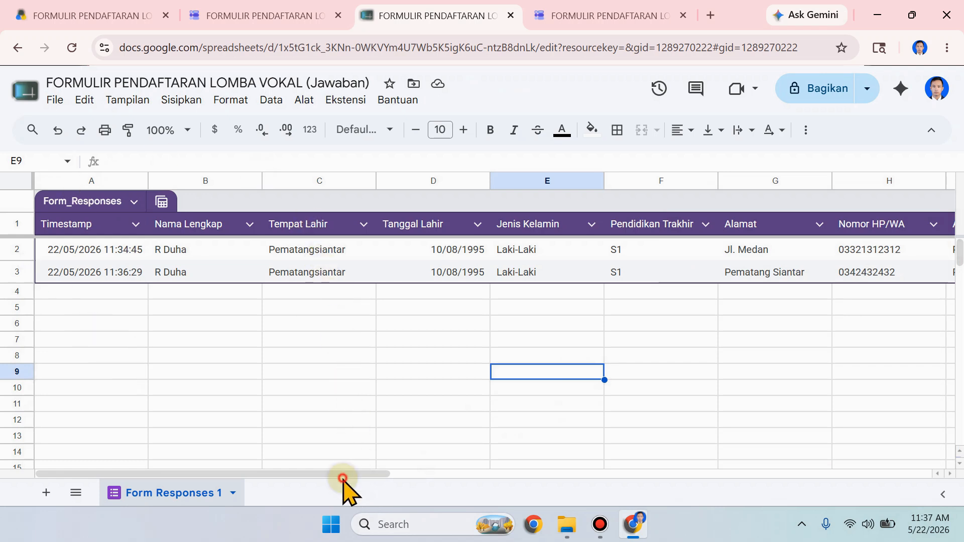
{"action": "left_click_drag", "start_coordinate": [345, 473], "coordinate": [510, 474]}
{"action": "scroll", "coordinate": [613, 437], "scroll_direction": "right", "scroll_amount": 8}
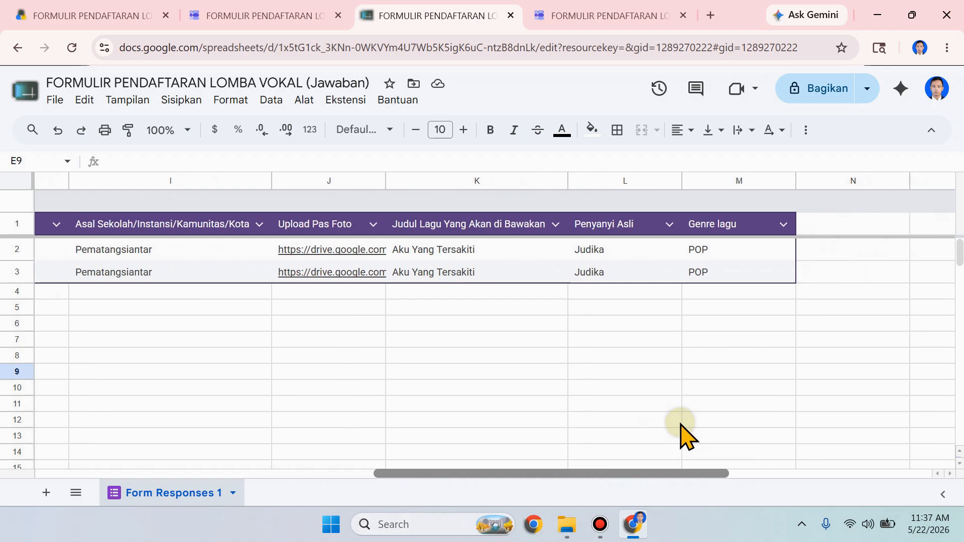
{"action": "left_click", "coordinate": [351, 250]}
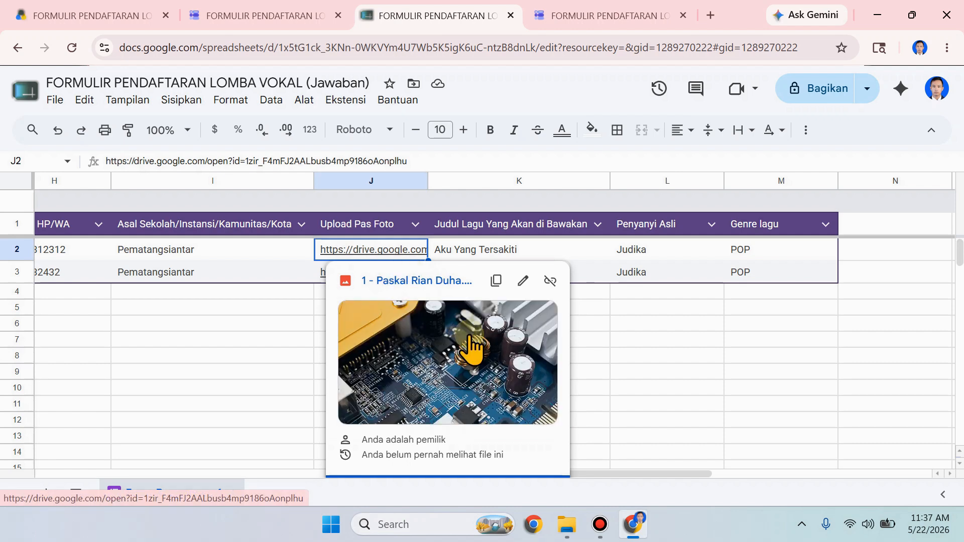
{"action": "left_click", "coordinate": [697, 356]}
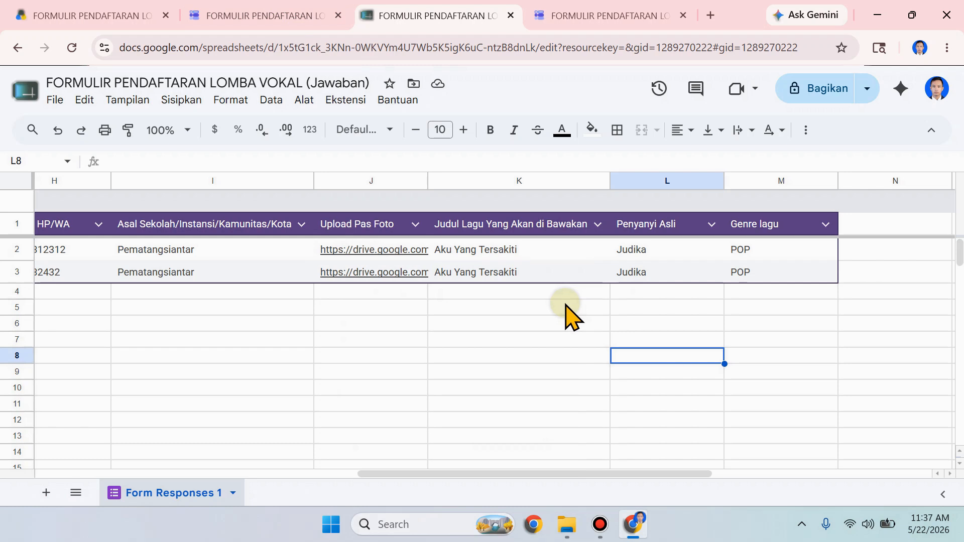
Step: Close the form editor, response spreadsheet and submitted form pages, and refresh the form's folder in Google Drive
{"action": "left_click", "coordinate": [271, 16]}
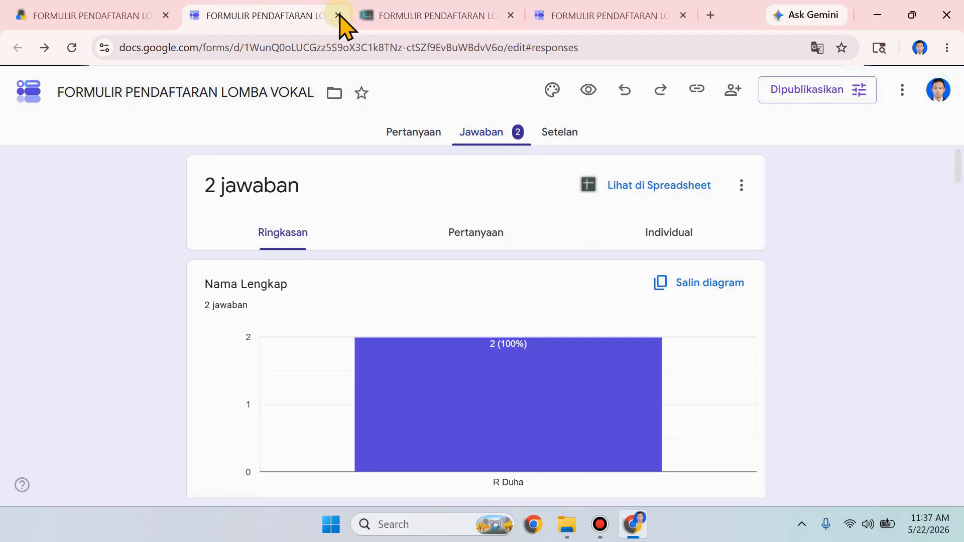
{"action": "left_click", "coordinate": [338, 15]}
{"action": "left_click", "coordinate": [338, 15]}
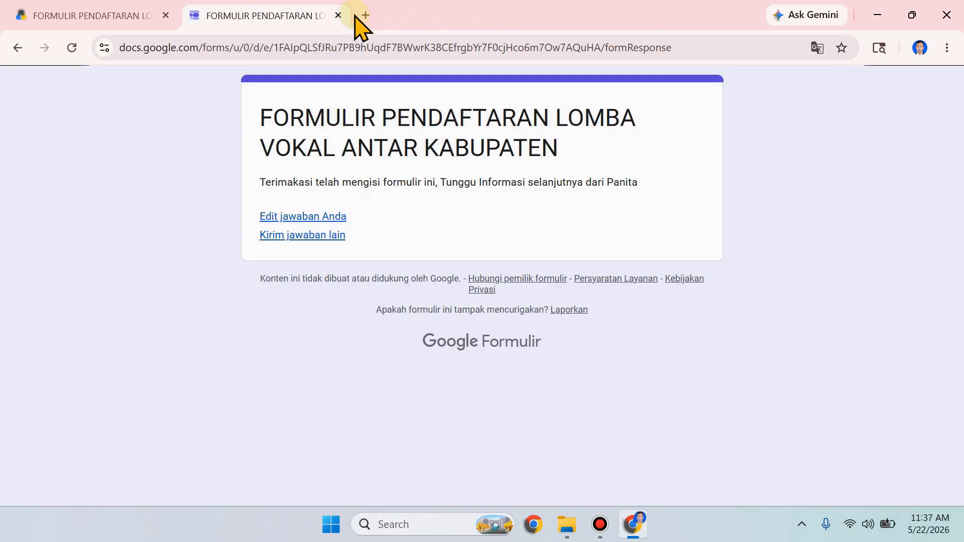
{"action": "left_click", "coordinate": [338, 16]}
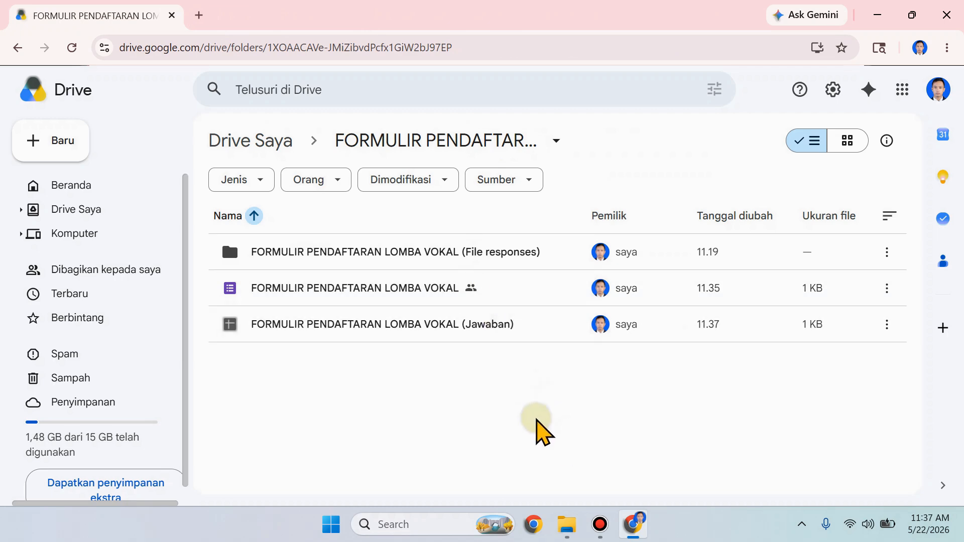
{"action": "left_click", "coordinate": [75, 56]}
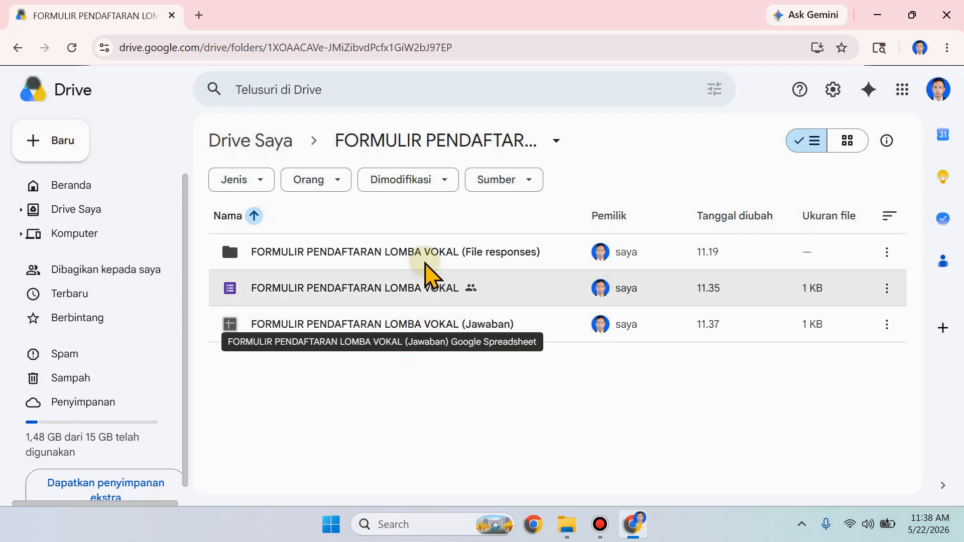
Step: Inspect the uploaded photos in the Upload Pas Foto subfolder of the File responses folder, and return to the form's main folder
{"action": "double_click", "coordinate": [338, 246]}
{"action": "double_click", "coordinate": [391, 255]}
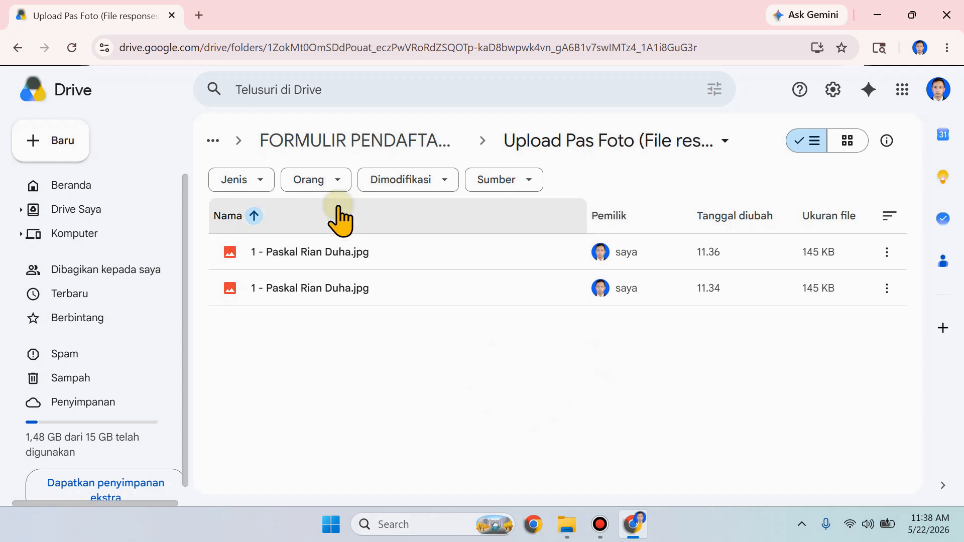
{"action": "left_click", "coordinate": [15, 48]}
{"action": "left_click", "coordinate": [16, 49]}
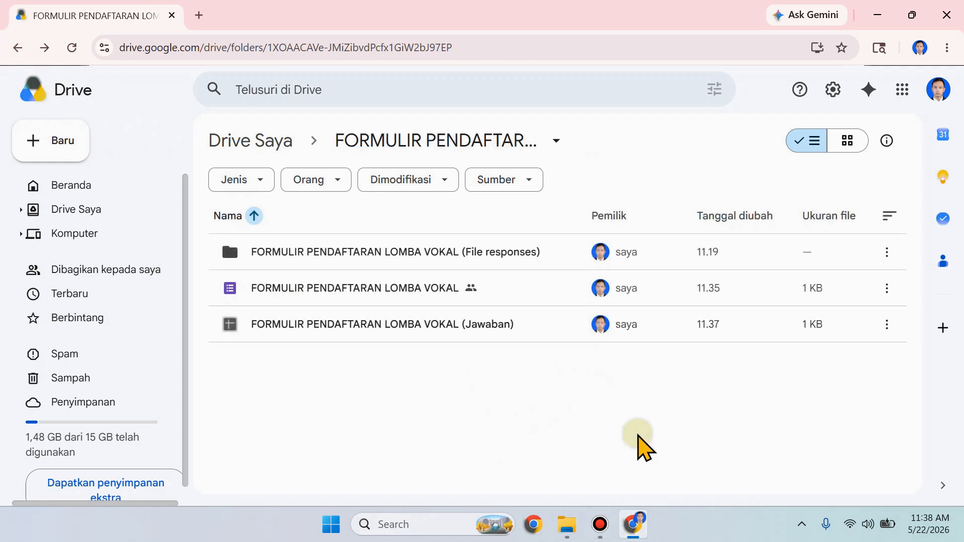